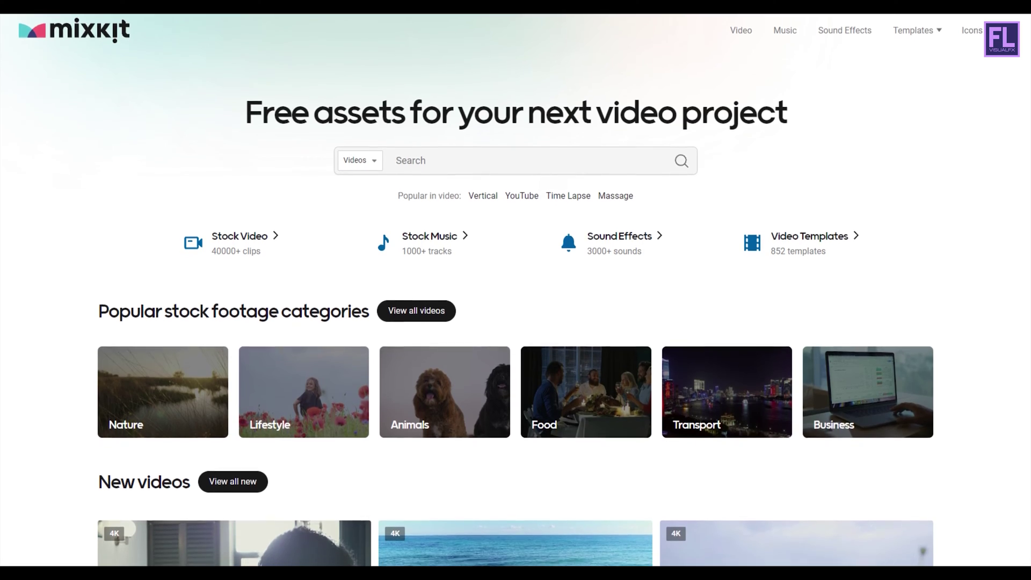
Look through the Mixkit home page and its free stock video, music, sound effects and video template pages.
{"action": "scroll", "coordinate": [516, 290], "scroll_direction": "down", "scroll_amount": 1}
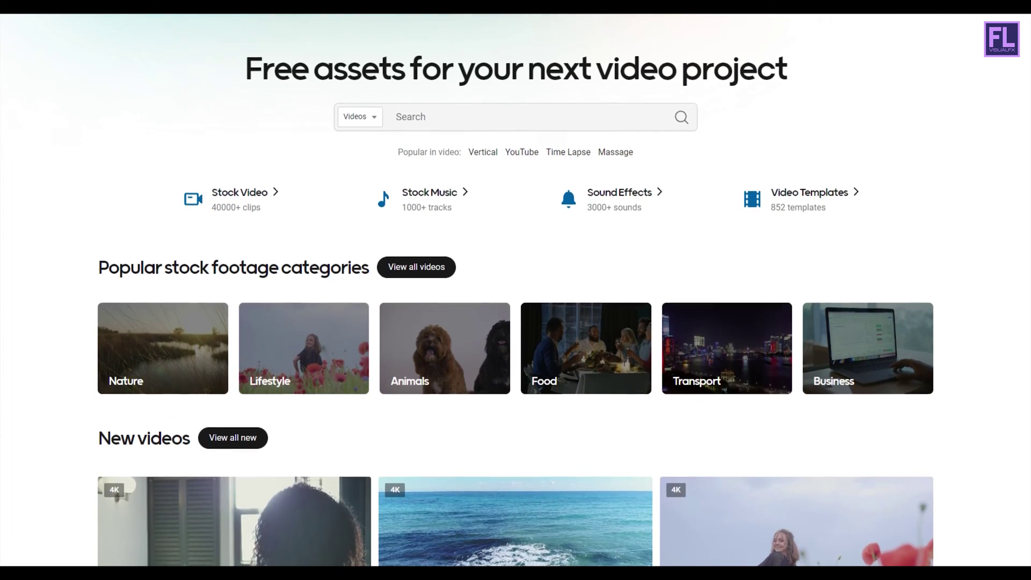
{"action": "scroll", "coordinate": [516, 289], "scroll_direction": "down", "scroll_amount": 1}
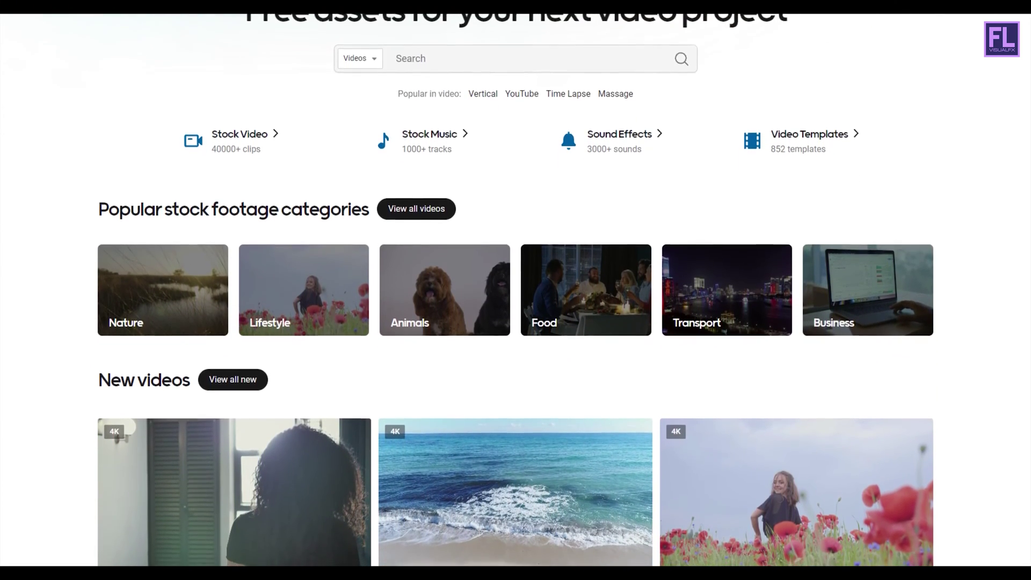
{"action": "scroll", "coordinate": [515, 290], "scroll_direction": "down", "scroll_amount": 1}
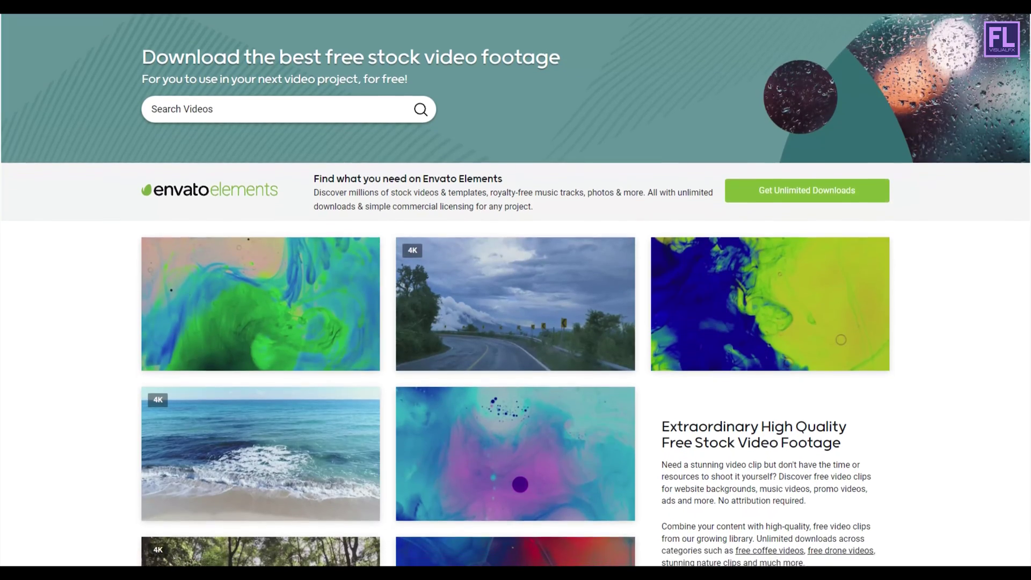
{"action": "scroll", "coordinate": [515, 290], "scroll_direction": "down", "scroll_amount": 2}
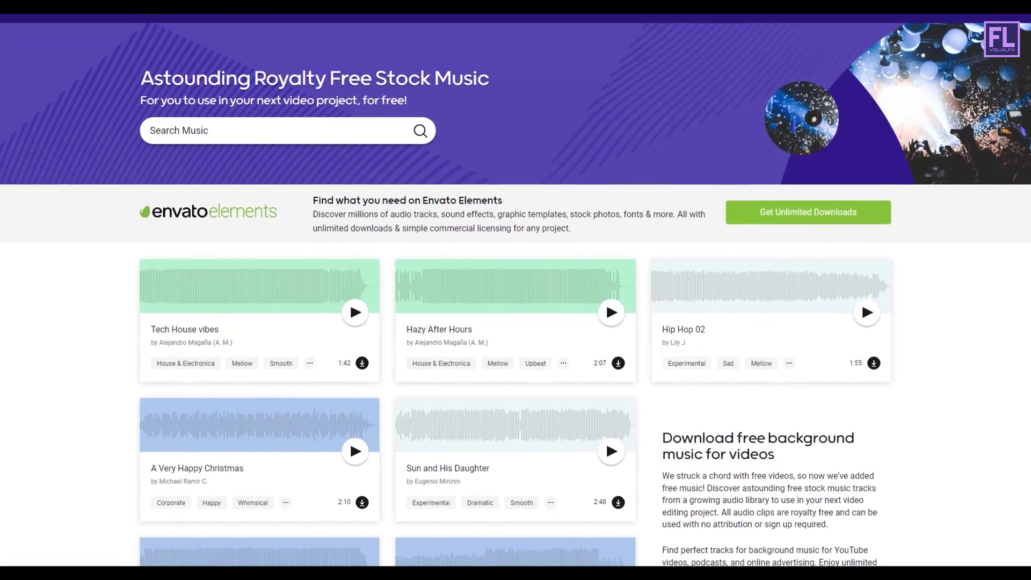
{"action": "scroll", "coordinate": [516, 290], "scroll_direction": "down", "scroll_amount": 3}
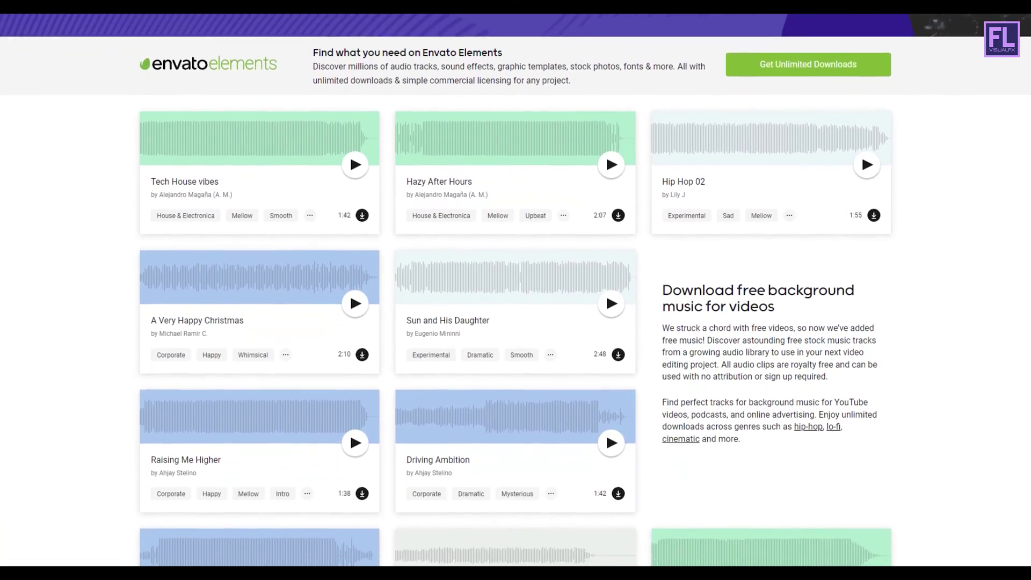
{"action": "scroll", "coordinate": [515, 290], "scroll_direction": "down", "scroll_amount": 1}
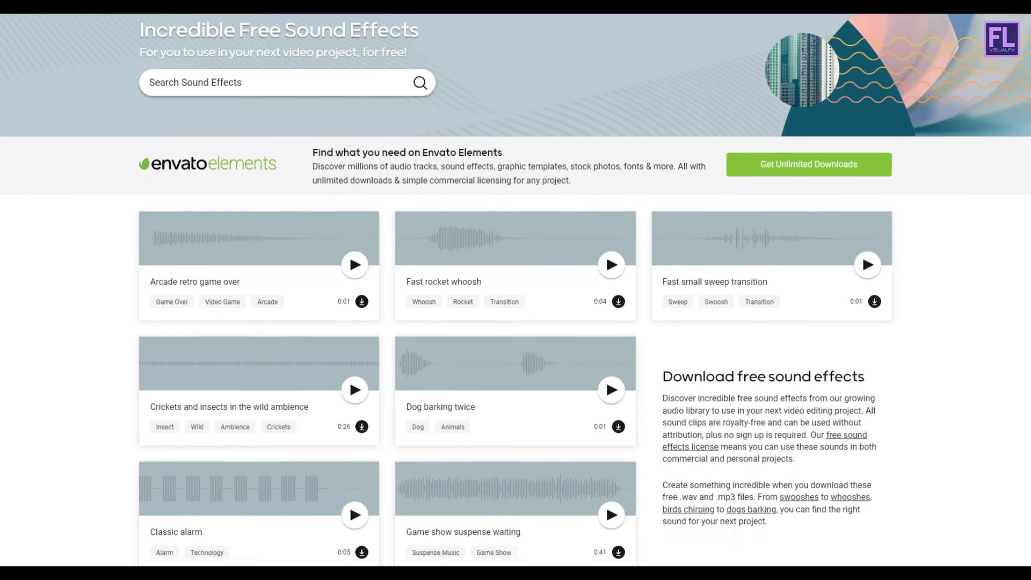
{"action": "scroll", "coordinate": [516, 290], "scroll_direction": "down", "scroll_amount": 2}
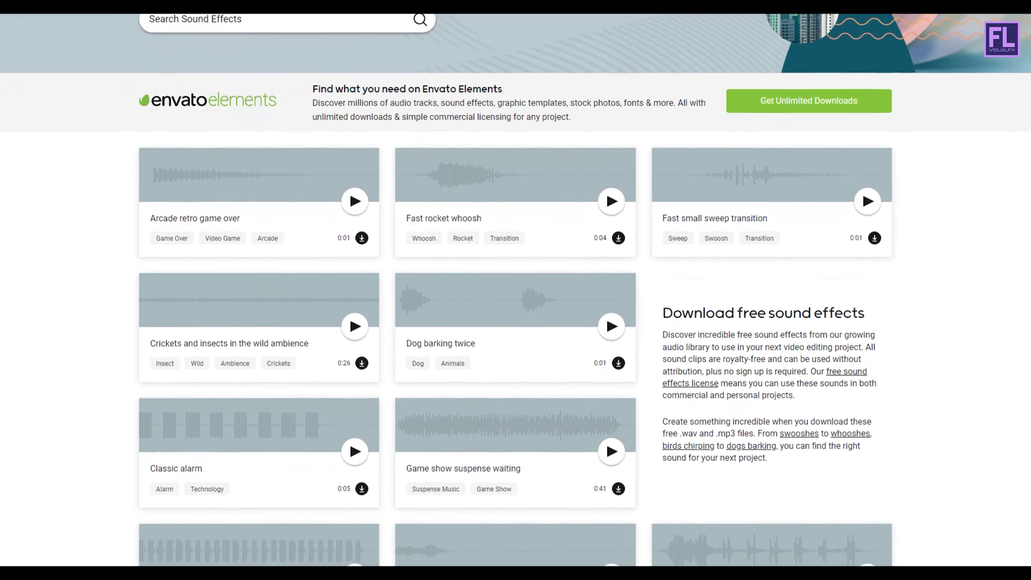
{"action": "scroll", "coordinate": [516, 290], "scroll_direction": "down", "scroll_amount": 1}
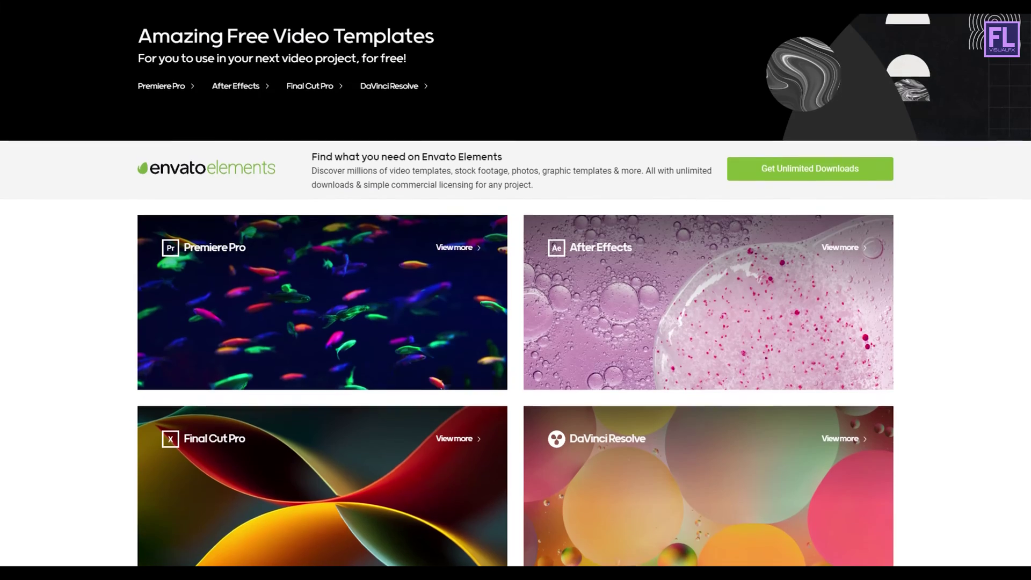
{"action": "scroll", "coordinate": [515, 290], "scroll_direction": "down", "scroll_amount": 1}
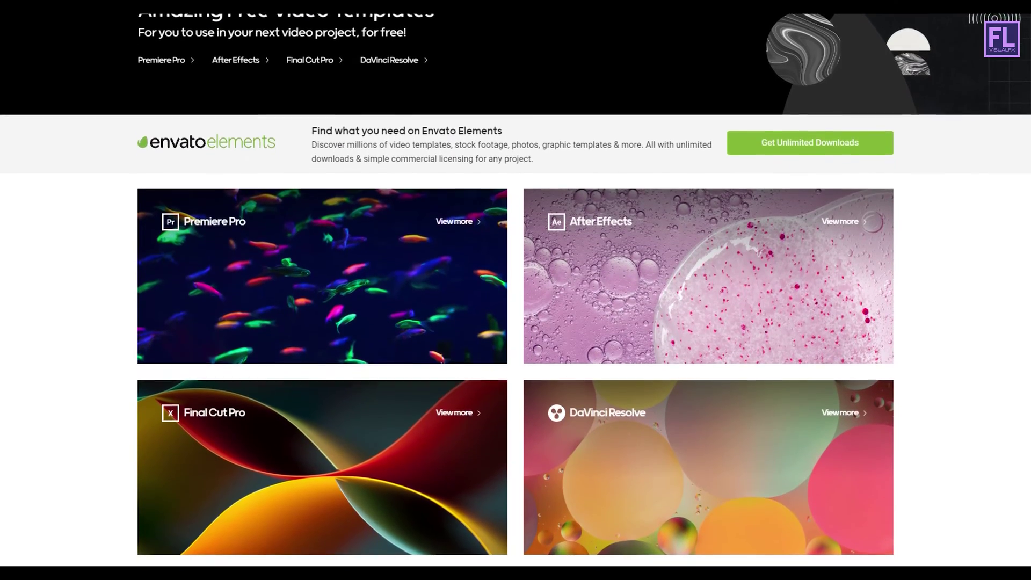
{"action": "scroll", "coordinate": [516, 290], "scroll_direction": "down", "scroll_amount": 1}
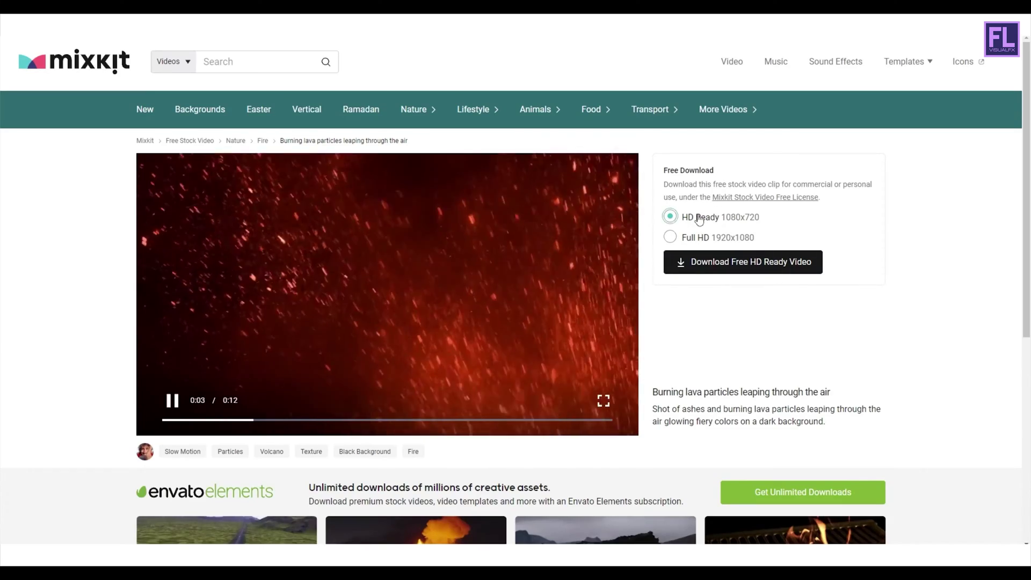
Choose the Full HD 1920x1080 download version of the burning lava particles clip.
{"action": "left_click", "coordinate": [693, 237]}
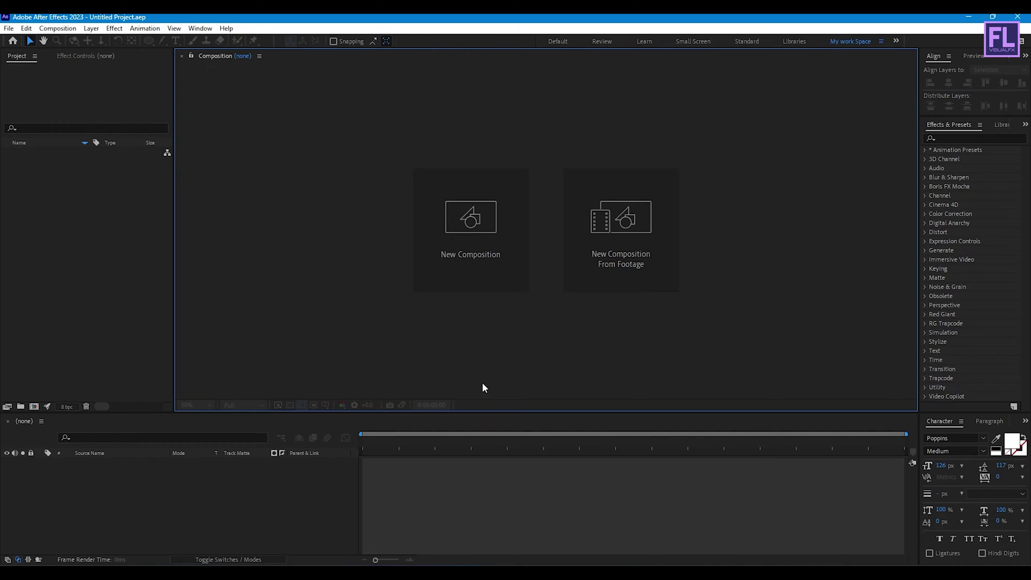
In After Effects, create a 1920 x 1080 composition named Logo Animation at 29.97 fps with a 6-second duration.
{"action": "left_click", "coordinate": [479, 242]}
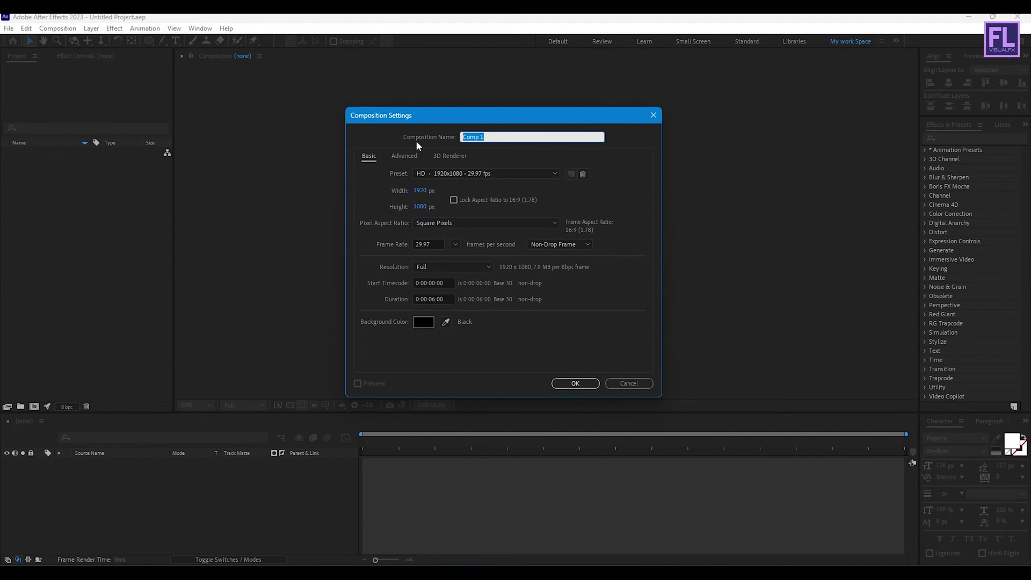
{"action": "type", "text": "Logo Animation"}
{"action": "left_click", "coordinate": [444, 299]}
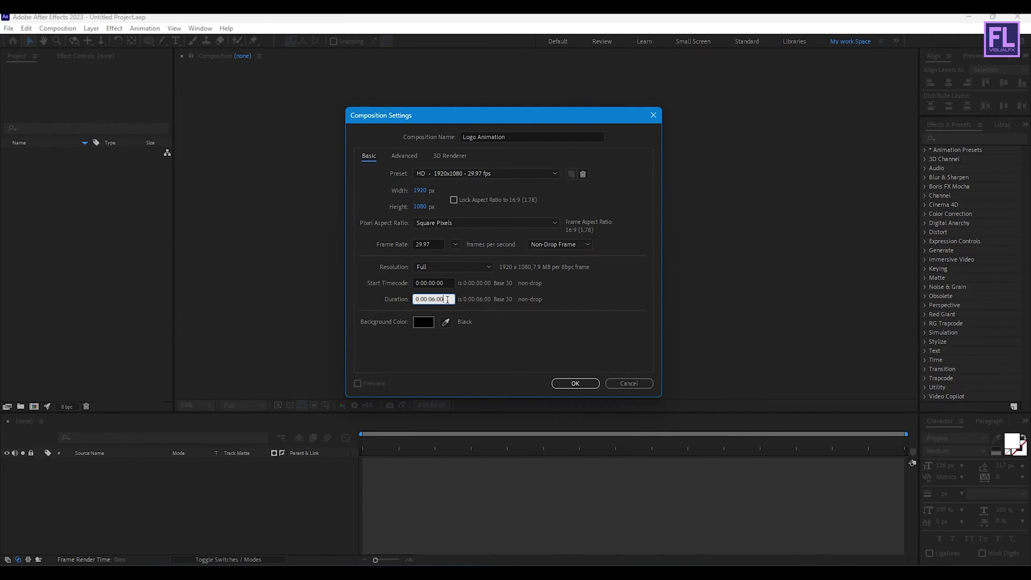
{"action": "left_click", "coordinate": [590, 386]}
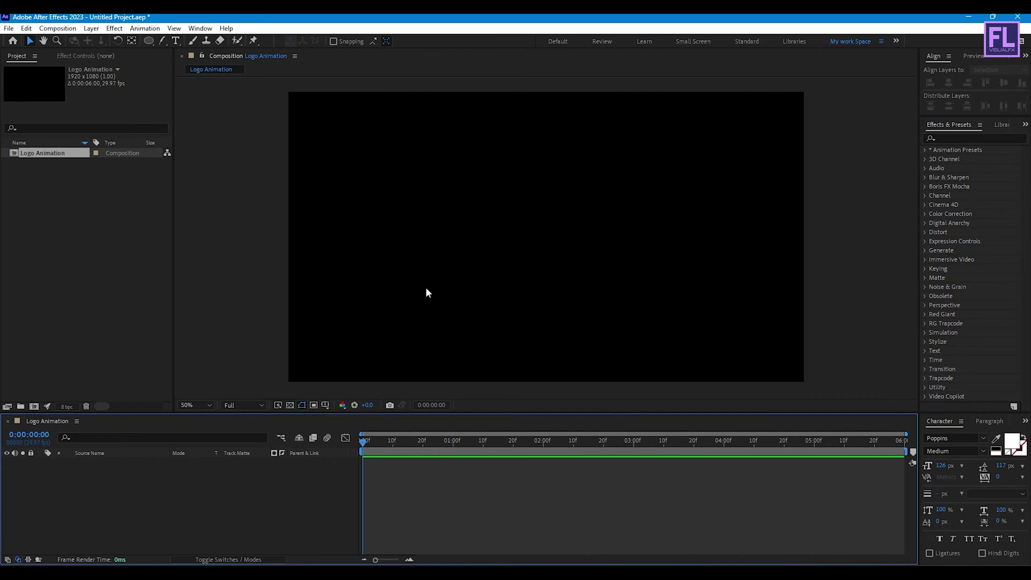
Import the Logo, Overlay, Reflection Map and Rough-Imperfection_13 files from the Project file folder into the project.
{"action": "left_click", "coordinate": [476, 564]}
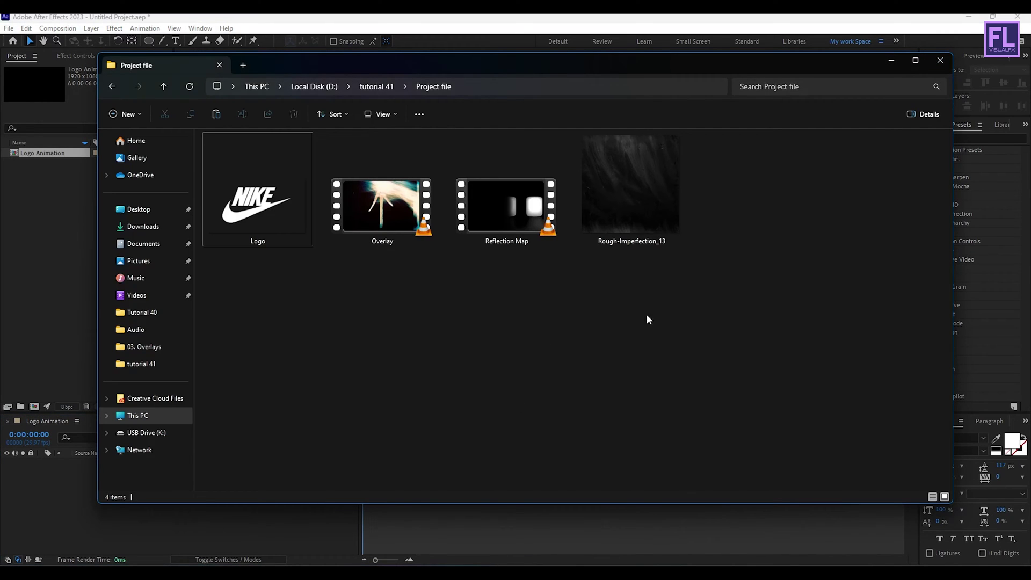
{"action": "left_click_drag", "start_coordinate": [689, 313], "coordinate": [27, 200]}
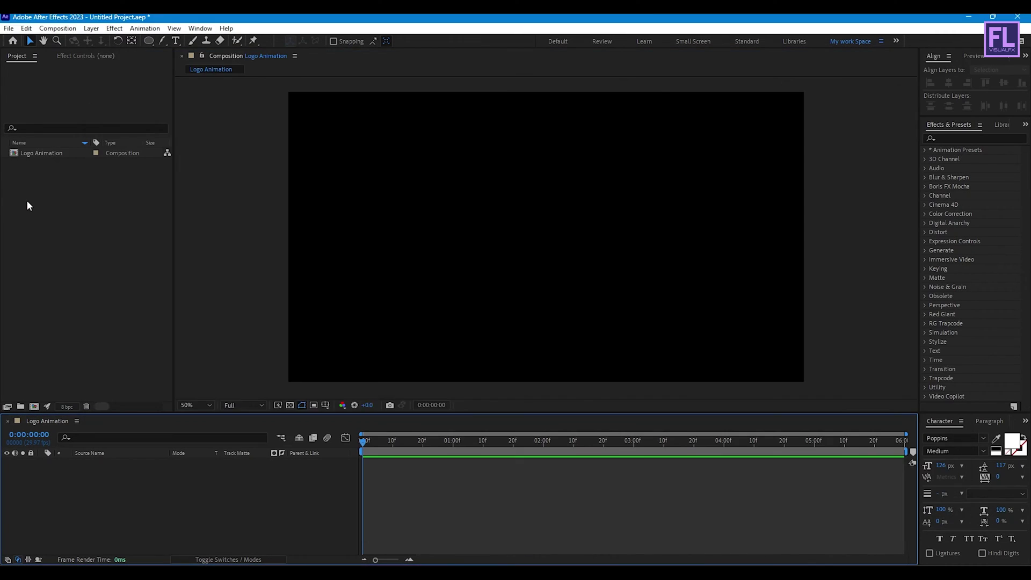
{"action": "left_click", "coordinate": [61, 245]}
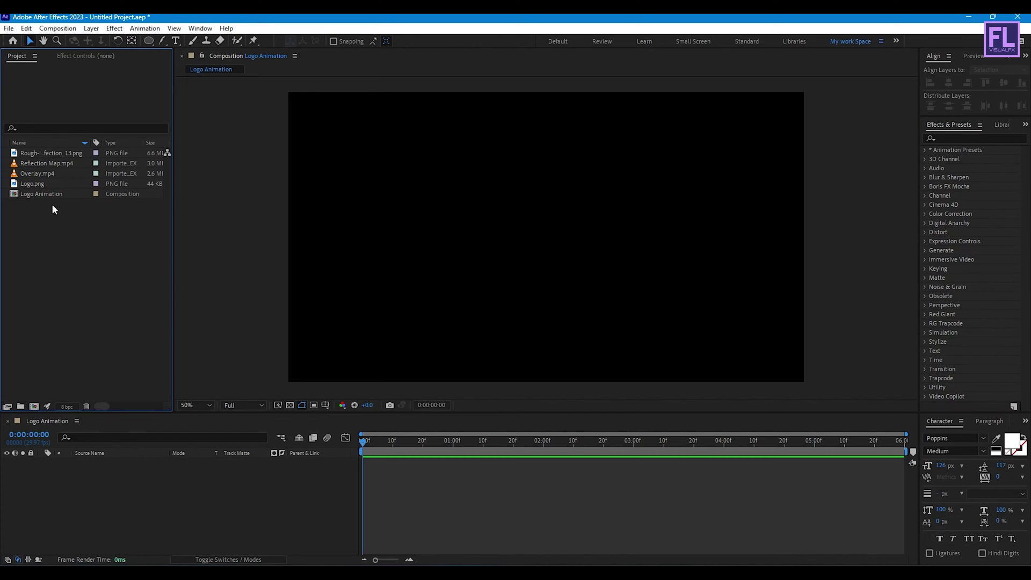
Add Rough-Imperfection_13.png as a layer in the Logo Animation composition and enlarge the timeline area.
{"action": "left_click", "coordinate": [52, 152]}
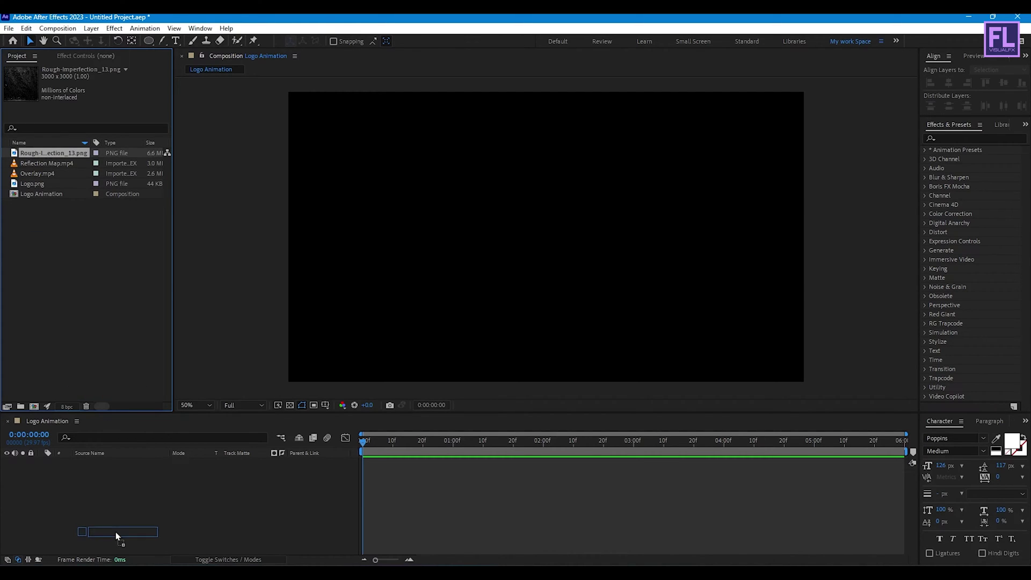
{"action": "left_click_drag", "start_coordinate": [115, 531], "coordinate": [123, 490]}
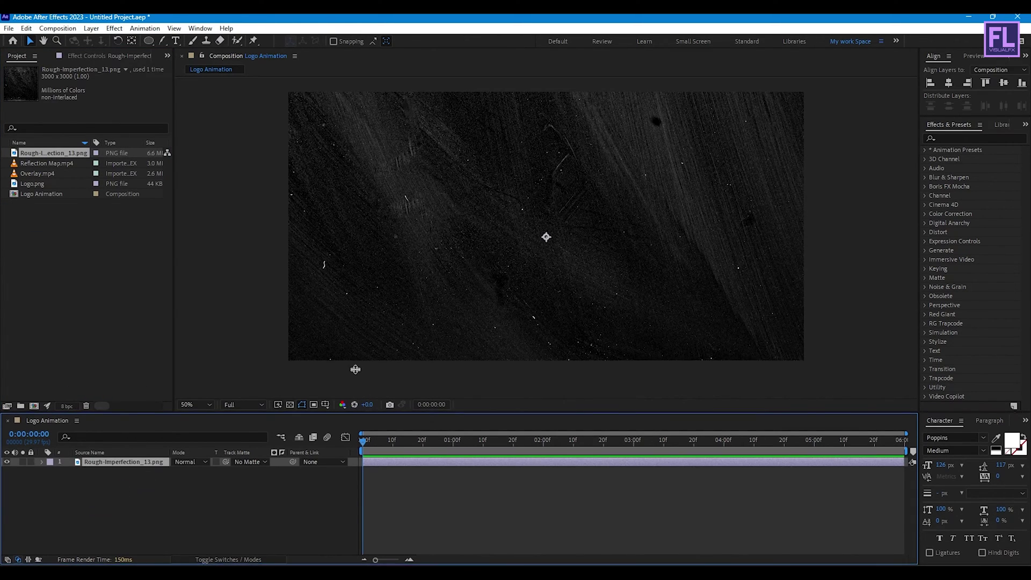
{"action": "left_click_drag", "start_coordinate": [355, 369], "coordinate": [354, 388]}
{"action": "left_click", "coordinate": [207, 495]}
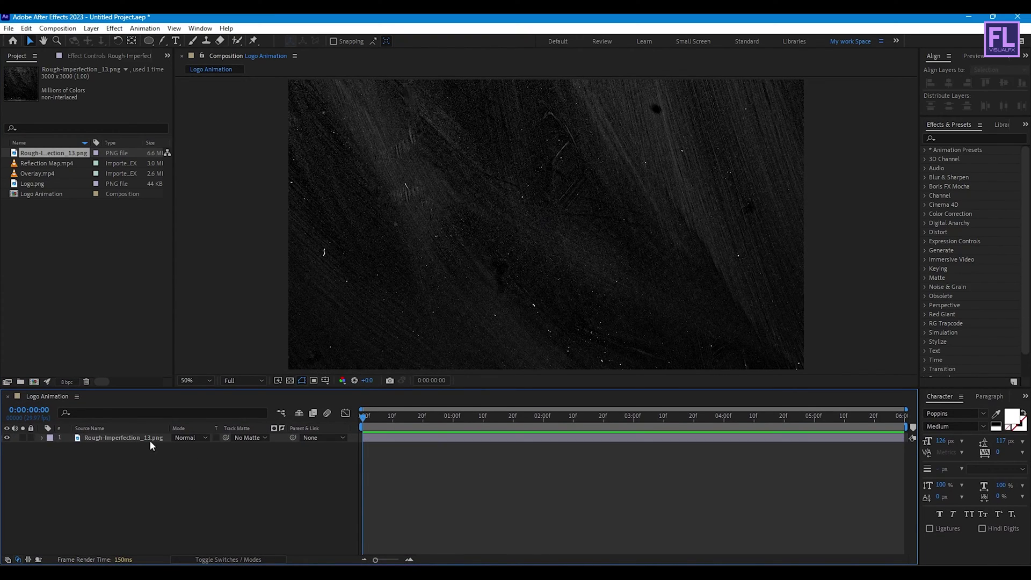
Make the Rough-Imperfection_13 layer 3D and set its Z position to 1500.
{"action": "left_click", "coordinate": [149, 439]}
{"action": "left_click", "coordinate": [252, 560]}
{"action": "left_click", "coordinate": [234, 438]}
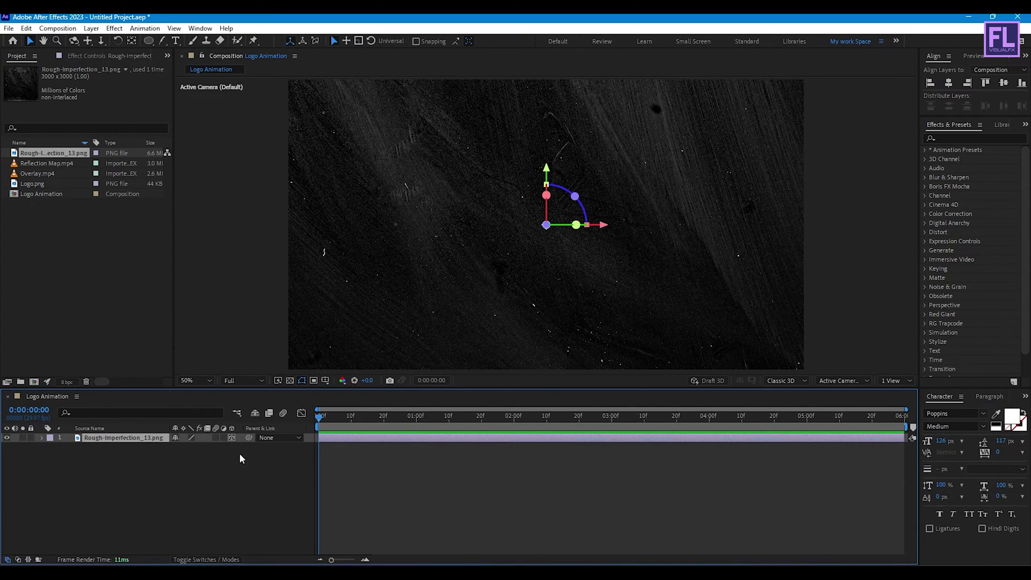
{"action": "key", "text": "p"}
{"action": "left_click", "coordinate": [210, 447]}
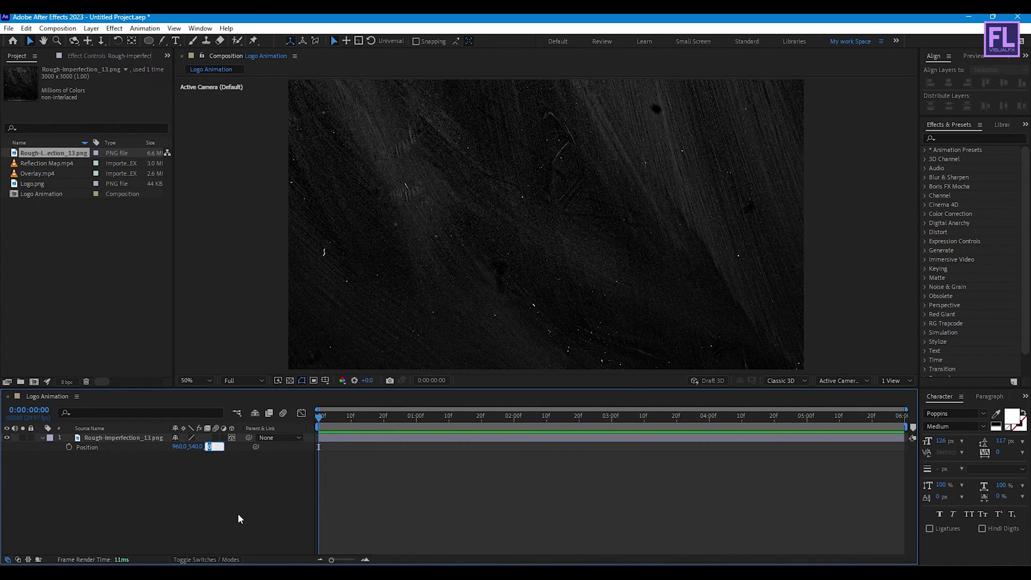
{"action": "type", "text": "1500"}
{"action": "key", "text": "Return"}
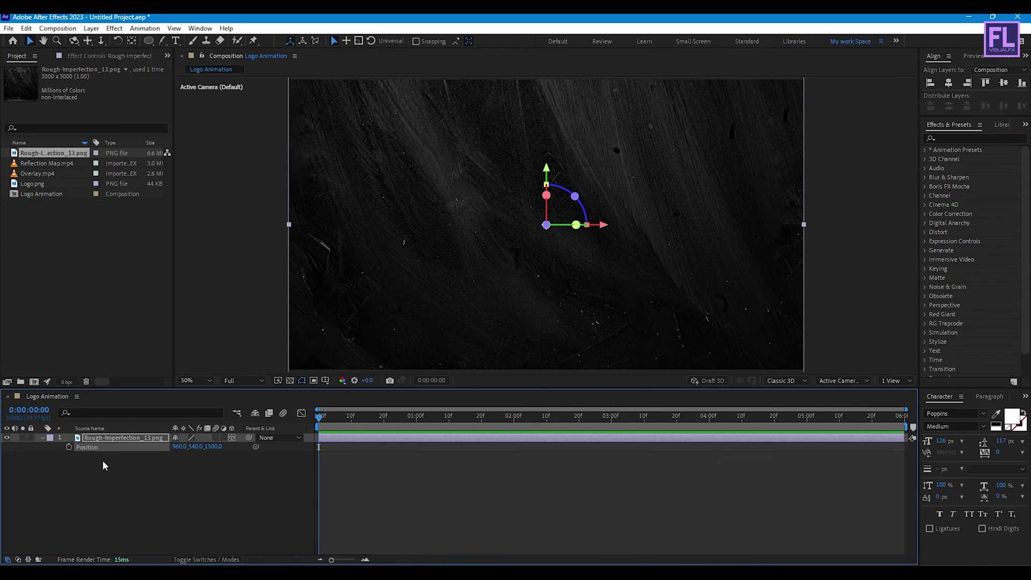
Scale the Rough-Imperfection_13 layer to 120% on all axes and collapse its properties.
{"action": "left_click", "coordinate": [89, 428]}
{"action": "left_click", "coordinate": [86, 447]}
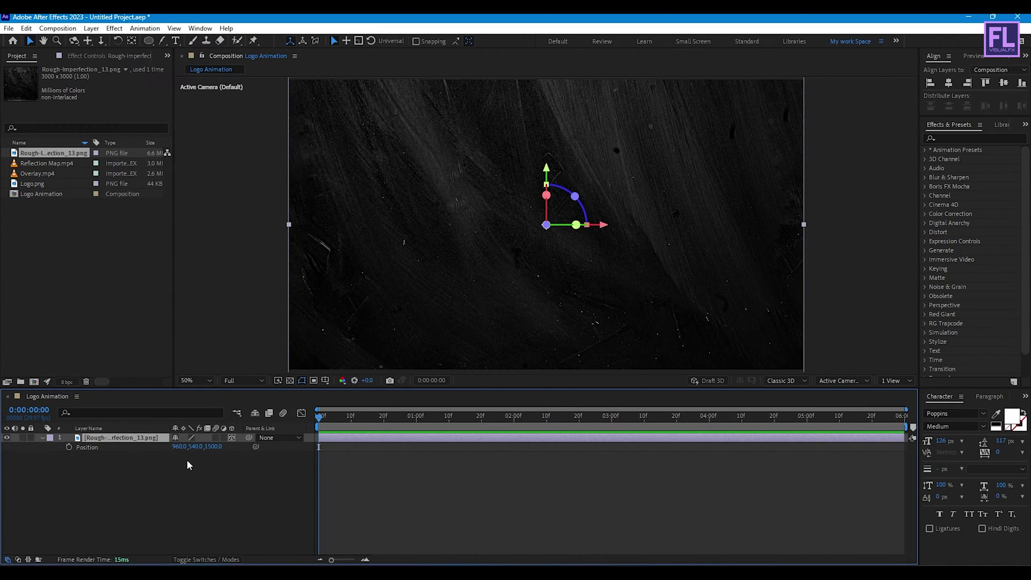
{"action": "key", "text": "s"}
{"action": "left_click_drag", "start_coordinate": [184, 446], "coordinate": [198, 448]}
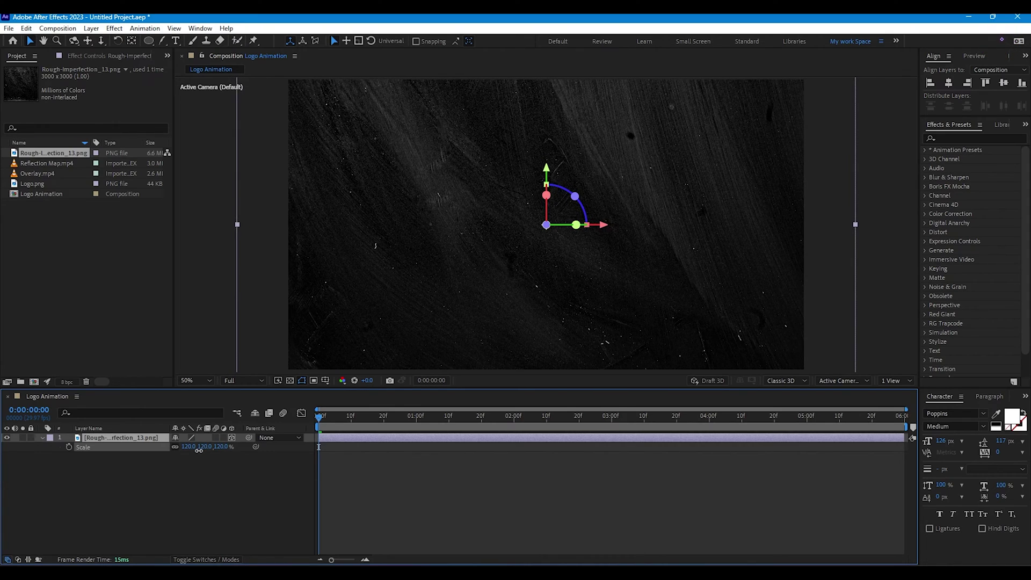
{"action": "left_click", "coordinate": [189, 478]}
{"action": "left_click", "coordinate": [43, 439]}
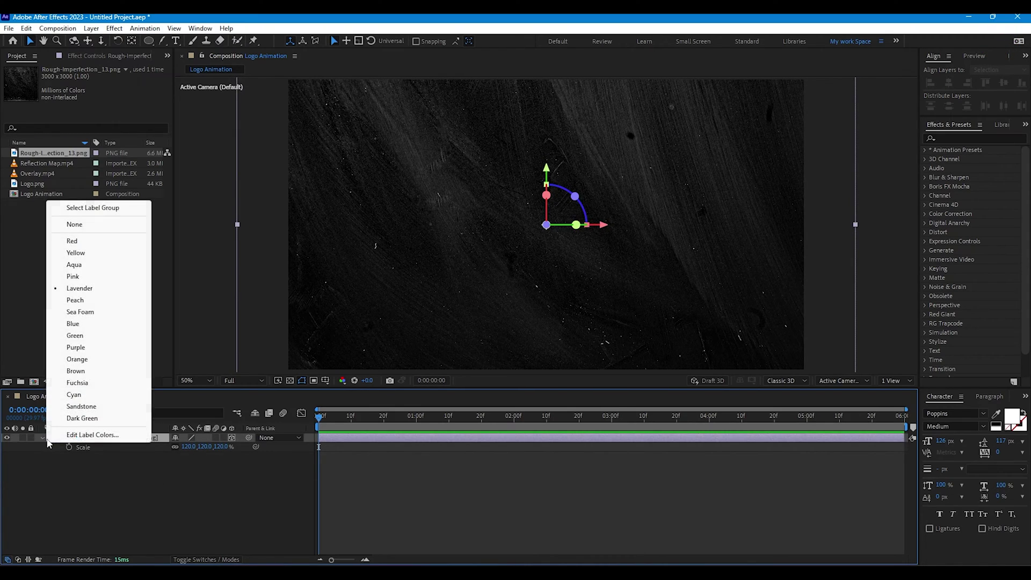
{"action": "left_click", "coordinate": [42, 438]}
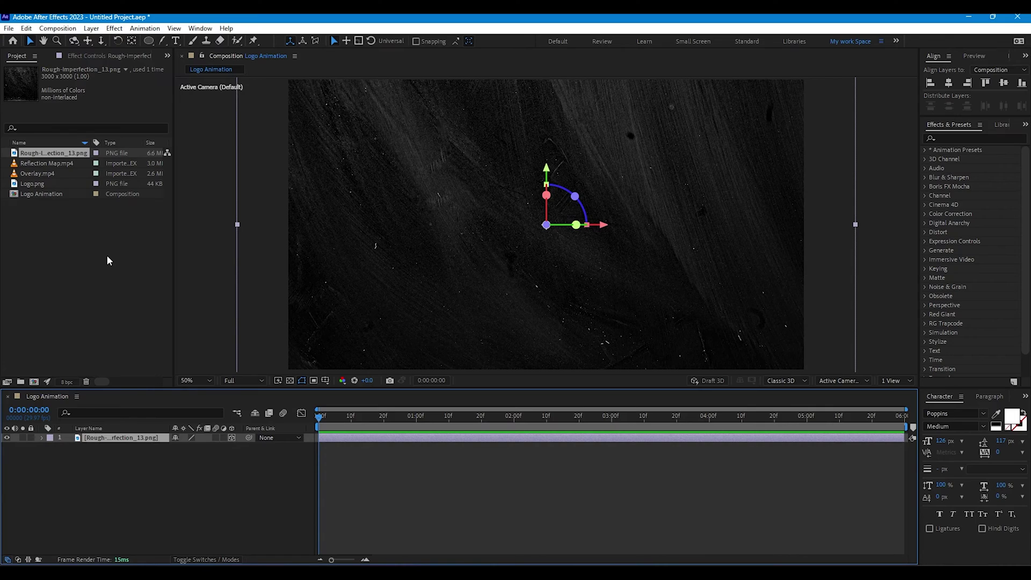
Place Logo.png above the texture layer and scale it down to less than half the frame width.
{"action": "left_click", "coordinate": [36, 184]}
{"action": "left_click_drag", "start_coordinate": [37, 187], "coordinate": [124, 437]}
{"action": "key", "text": "comma"}
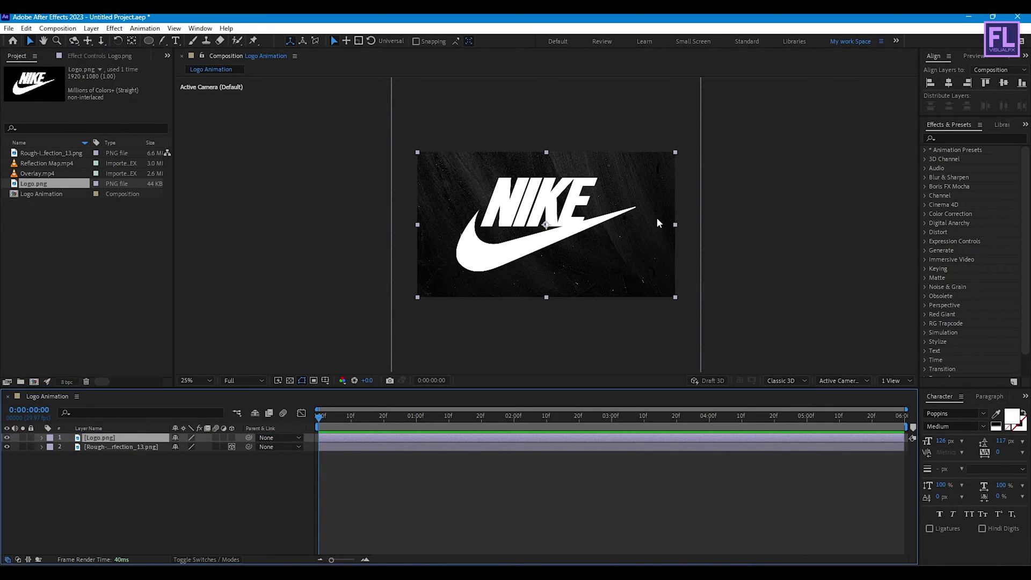
{"action": "mouse_move", "coordinate": [673, 225]}
{"action": "left_mouse_down"}
{"action": "mouse_move", "coordinate": [584, 231]}
{"action": "mouse_move", "coordinate": [675, 227]}
{"action": "mouse_move", "coordinate": [657, 228]}
{"action": "left_mouse_up"}
{"action": "key", "text": "period"}
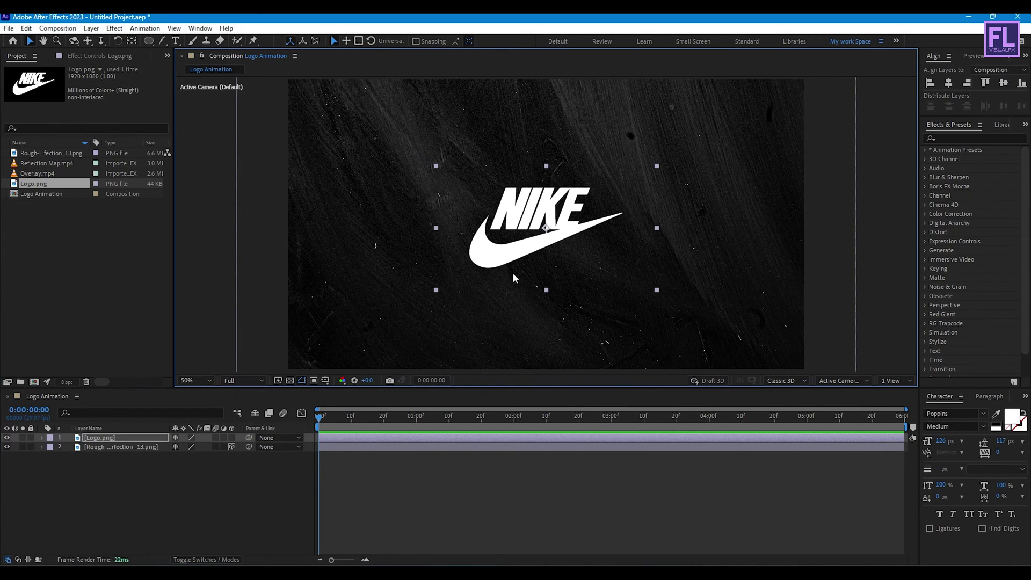
Pre-compose the Logo.png layer as Logo, moving all attributes into the new composition.
{"action": "right_click", "coordinate": [98, 443]}
{"action": "left_click", "coordinate": [140, 367]}
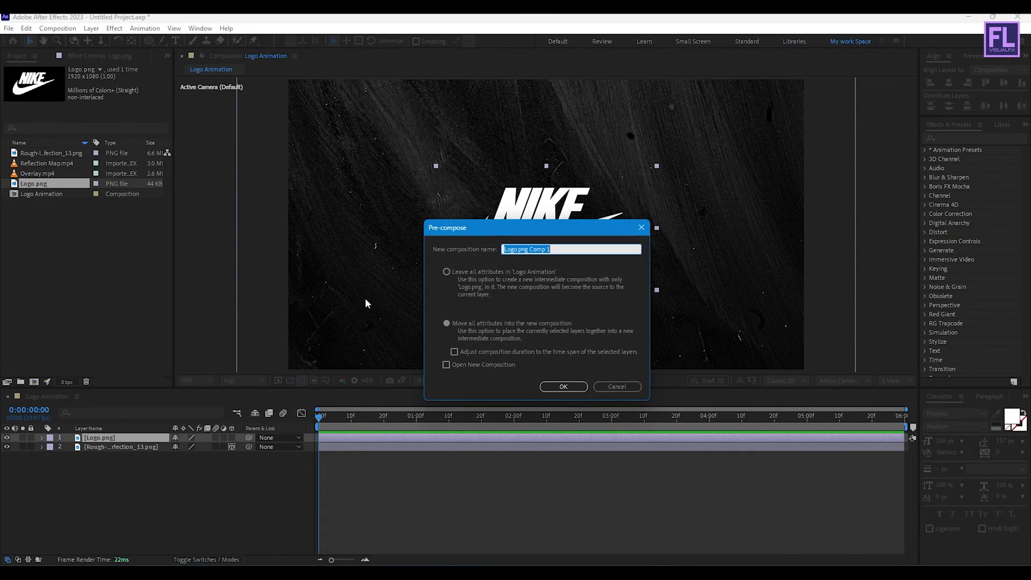
{"action": "left_click", "coordinate": [566, 248]}
{"action": "left_click_drag", "start_coordinate": [566, 249], "coordinate": [398, 253]}
{"action": "type", "text": "Logo"}
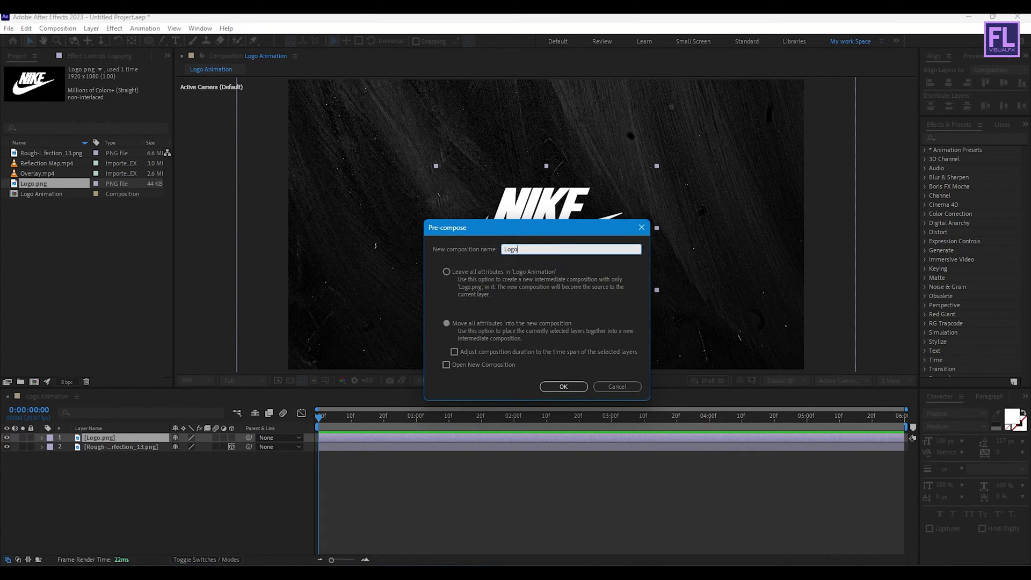
{"action": "left_click", "coordinate": [561, 386]}
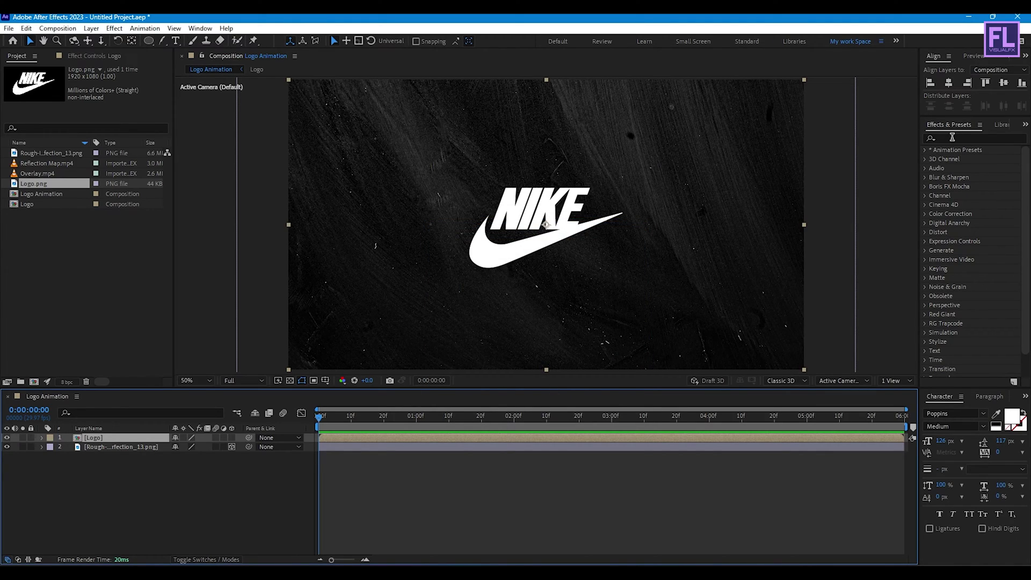
Apply the Vegas effect to the Logo layer and set its number of segments to 2.
{"action": "left_click", "coordinate": [952, 137]}
{"action": "type", "text": "vegas"}
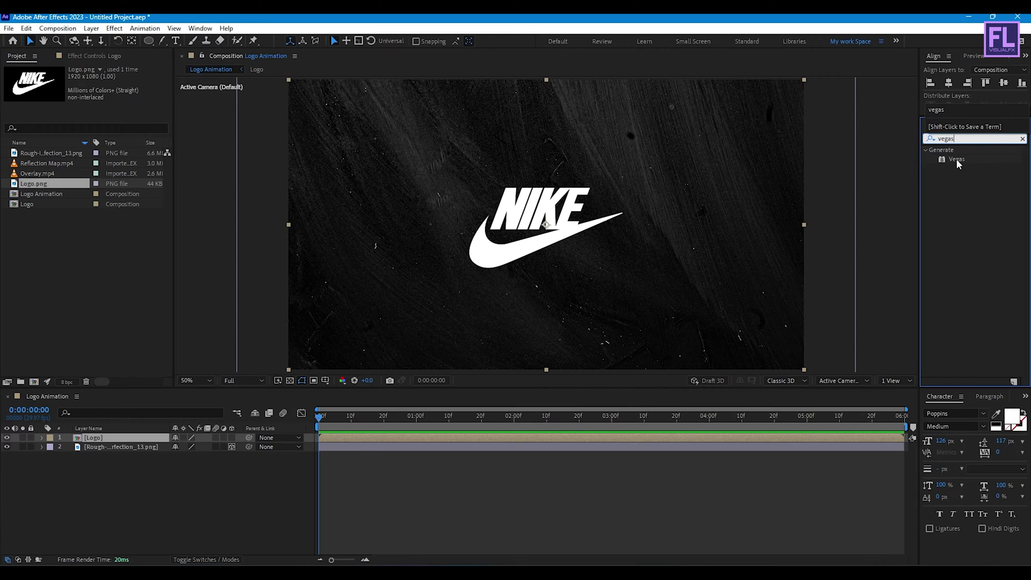
{"action": "left_click_drag", "start_coordinate": [957, 160], "coordinate": [514, 209]}
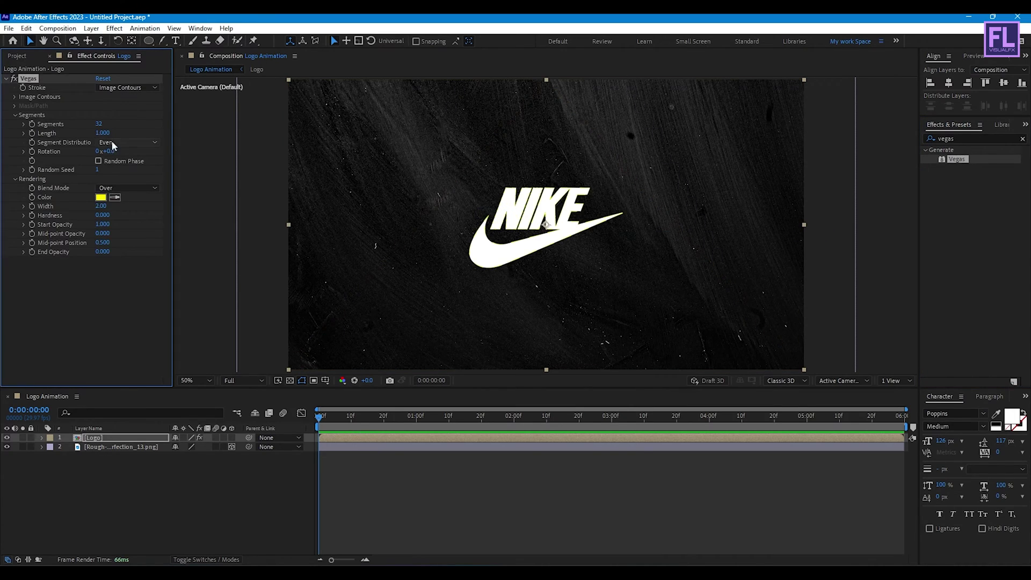
{"action": "left_click", "coordinate": [100, 124]}
{"action": "type", "text": "2"}
{"action": "key", "text": "Return"}
Change the Vegas stroke color on the Logo layer to orange.
{"action": "left_click", "coordinate": [101, 197]}
{"action": "left_click_drag", "start_coordinate": [801, 208], "coordinate": [457, 136]}
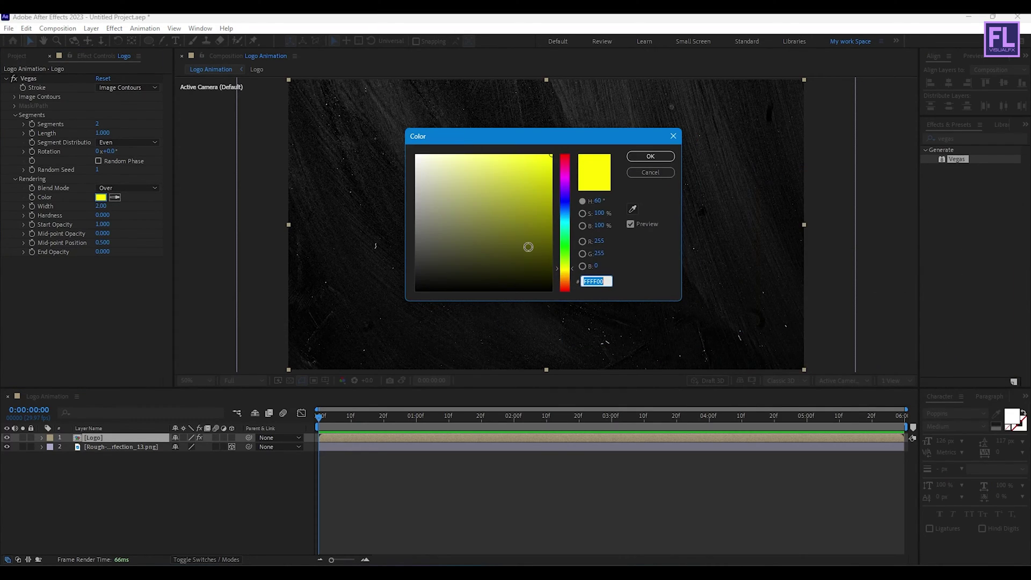
{"action": "left_click_drag", "start_coordinate": [566, 268], "coordinate": [570, 281]}
{"action": "left_click_drag", "start_coordinate": [606, 136], "coordinate": [801, 134]}
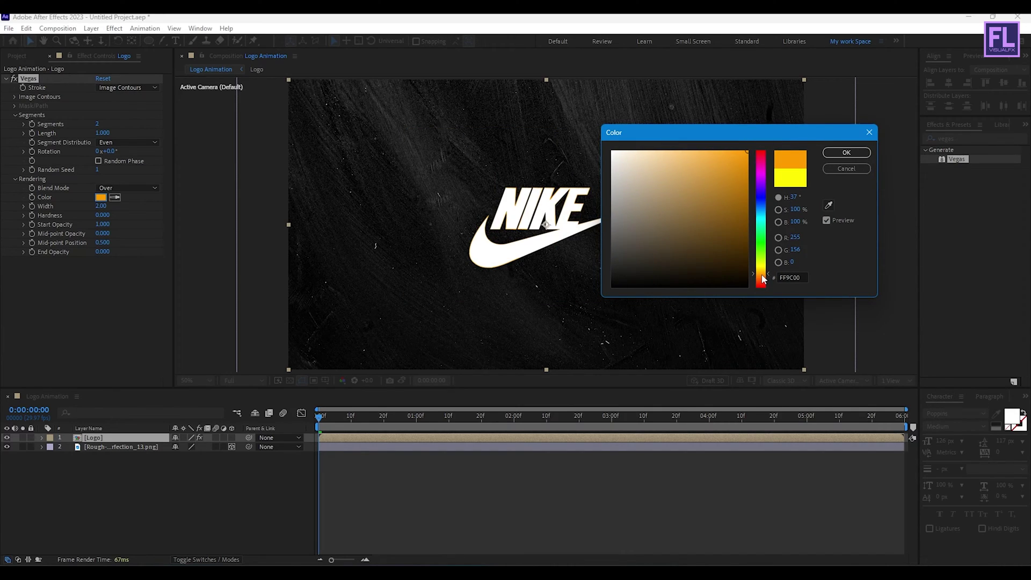
{"action": "left_click_drag", "start_coordinate": [763, 279], "coordinate": [764, 281]}
{"action": "left_click", "coordinate": [846, 153]}
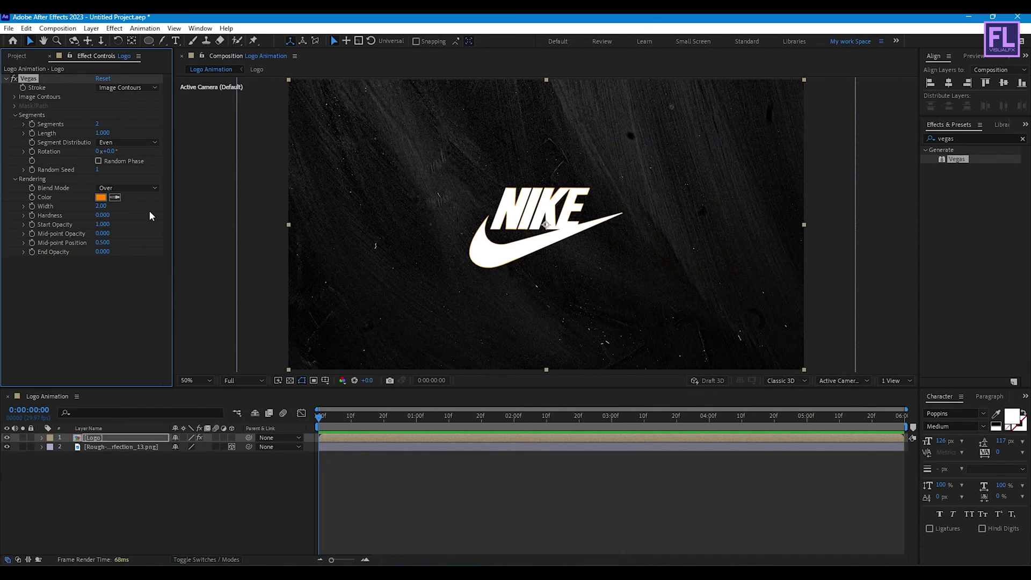
Set the Vegas blend mode to Transparent and the stroke width to 2.50.
{"action": "left_click", "coordinate": [130, 191]}
{"action": "left_click", "coordinate": [134, 197]}
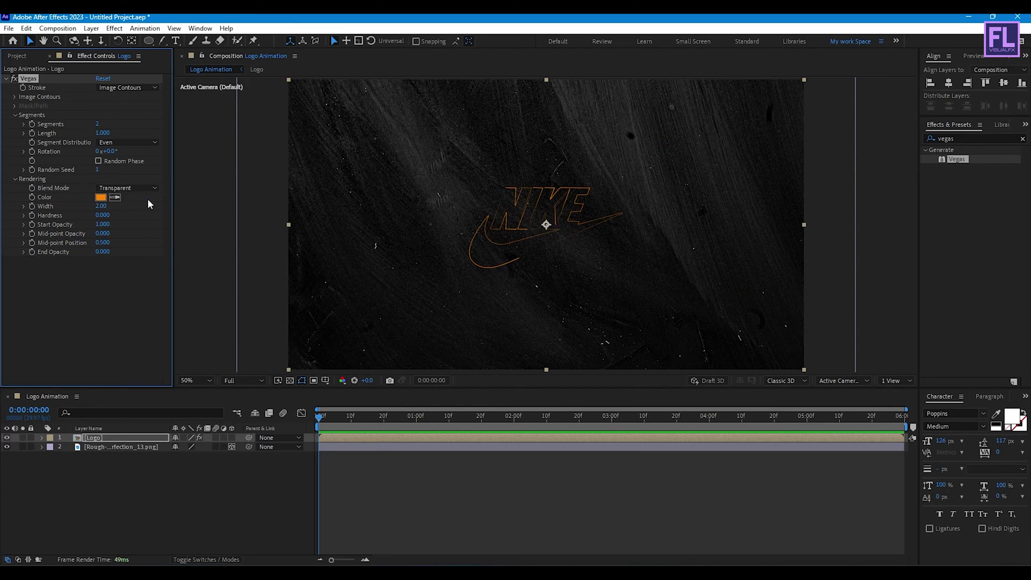
{"action": "left_click", "coordinate": [99, 207]}
{"action": "left_click", "coordinate": [121, 217]}
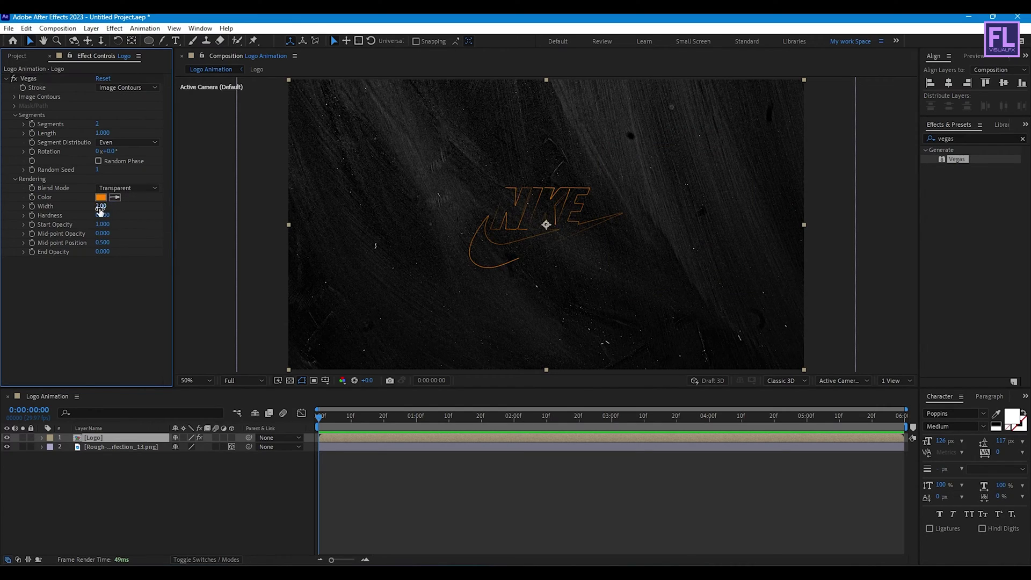
{"action": "left_click_drag", "start_coordinate": [100, 206], "coordinate": [103, 210]}
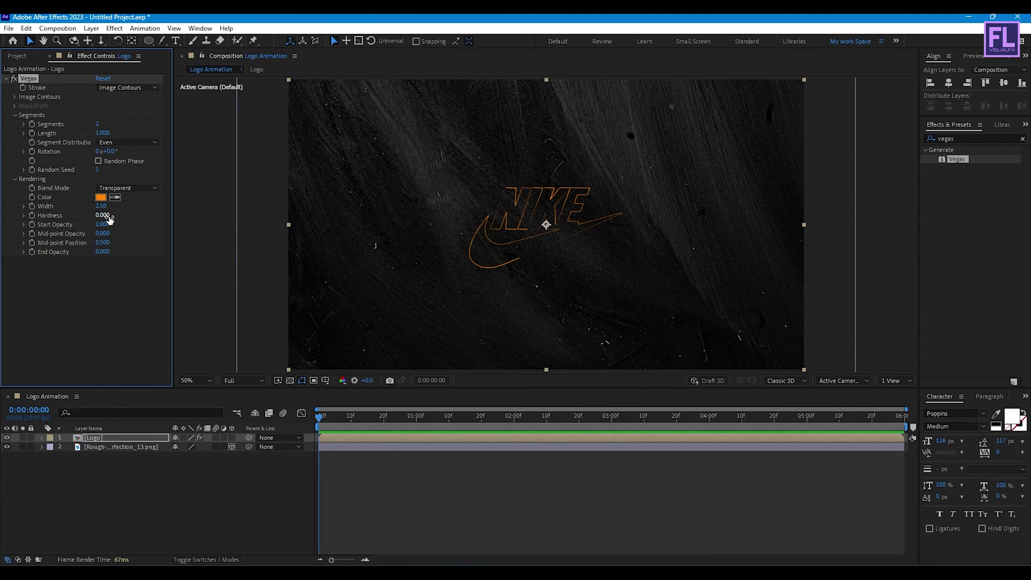
Set the Vegas hardness to 0.640, mid-point opacity to -0.280 and mid-point position to 0.999.
{"action": "left_click_drag", "start_coordinate": [105, 215], "coordinate": [162, 217]}
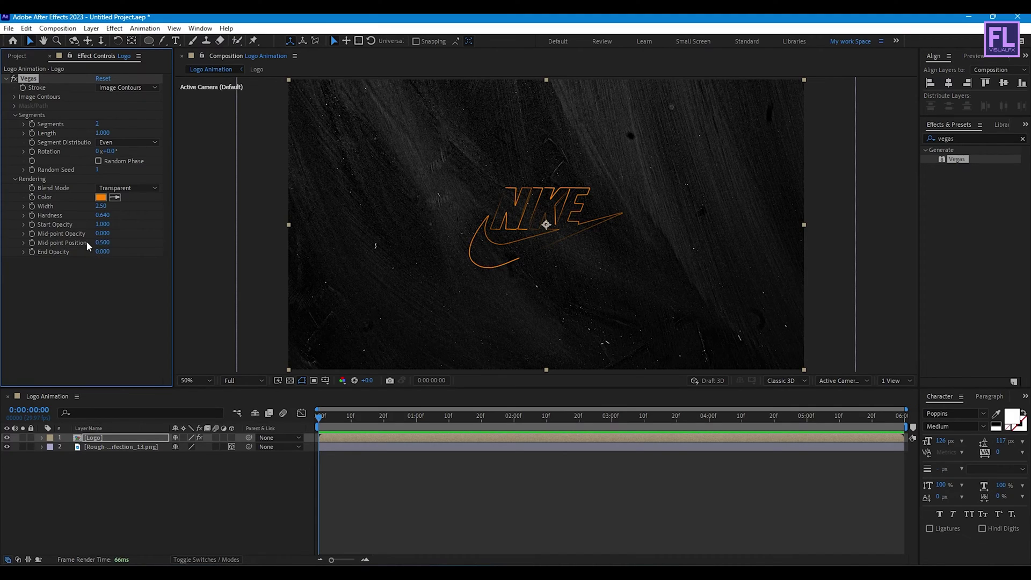
{"action": "left_click_drag", "start_coordinate": [108, 236], "coordinate": [98, 241]}
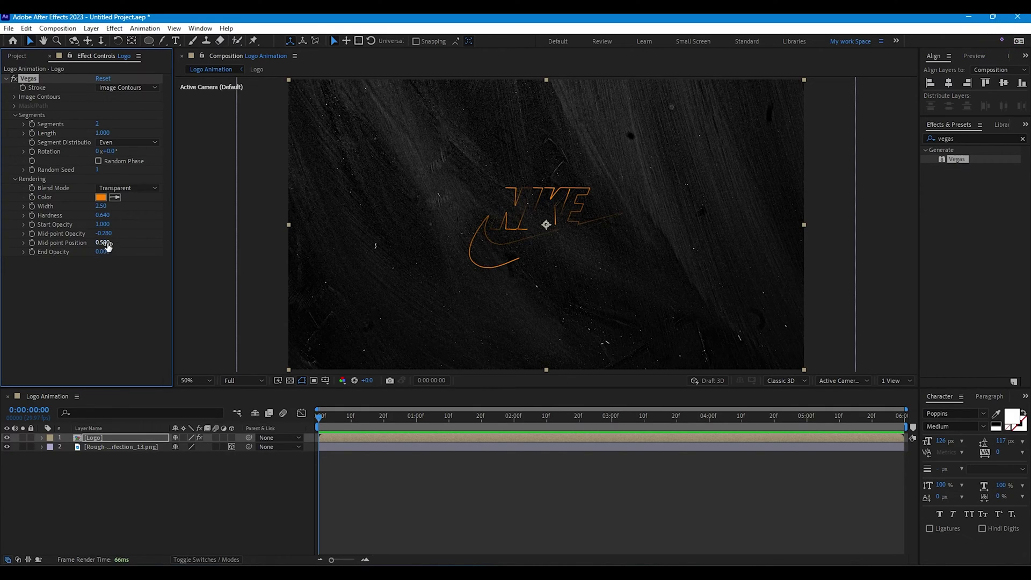
{"action": "left_click_drag", "start_coordinate": [104, 242], "coordinate": [182, 241]}
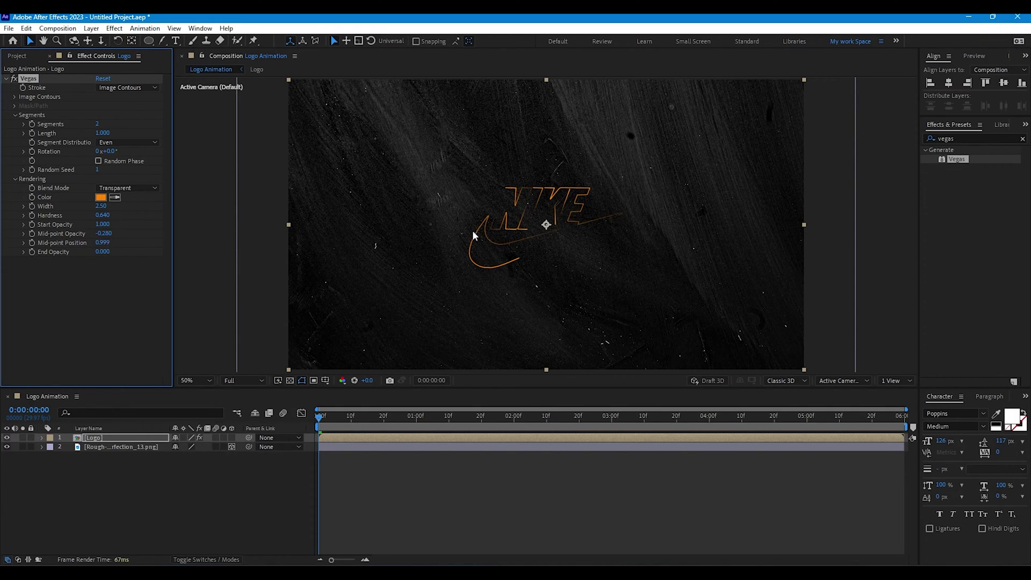
{"action": "left_click", "coordinate": [510, 232]}
{"action": "key", "text": "slash"}
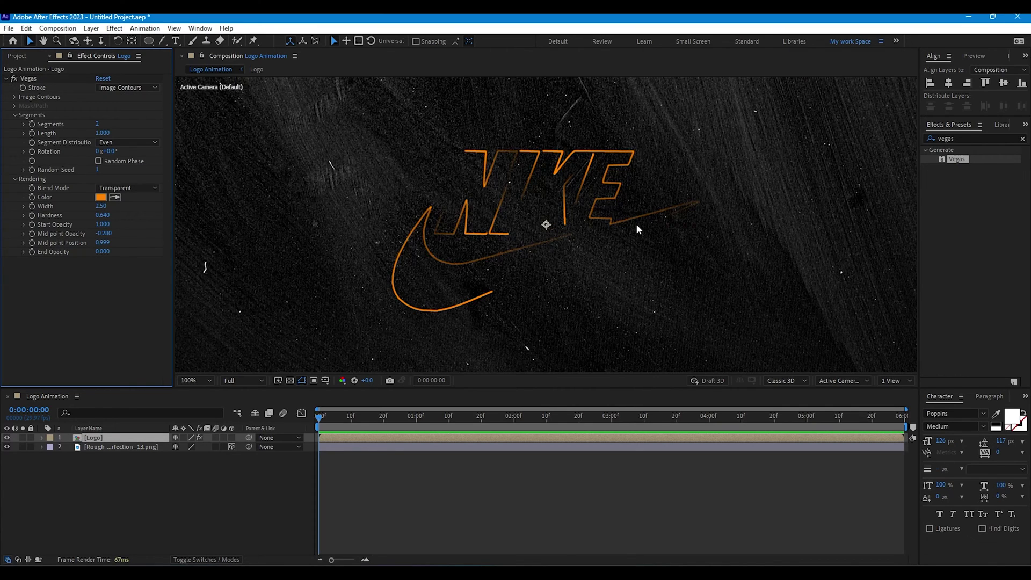
{"action": "key", "text": "comma"}
Apply the Stylize Glow effect to the Logo layer and set its glow threshold to 100%.
{"action": "key", "text": "ctrl+5"}
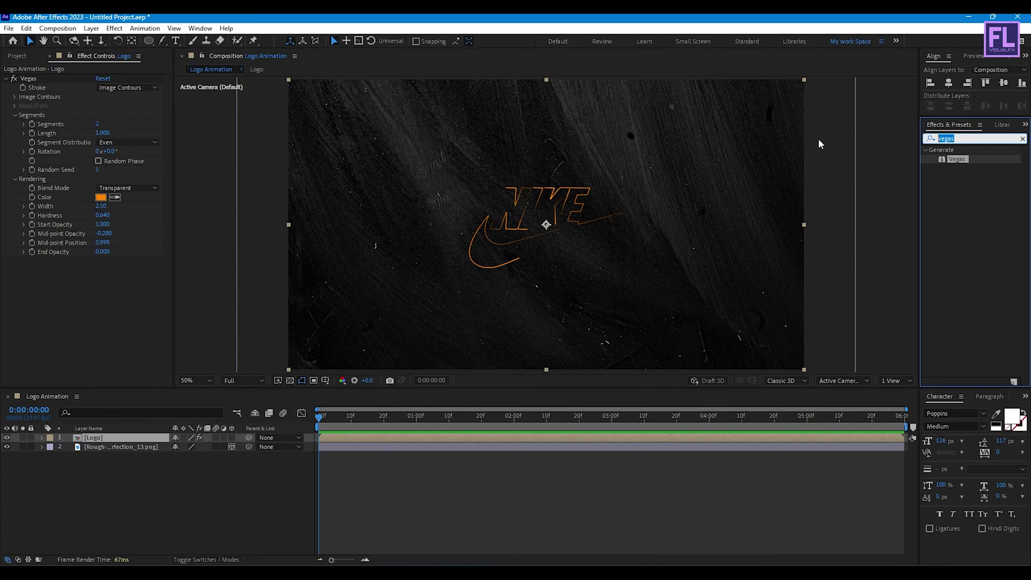
{"action": "type", "text": "glow"}
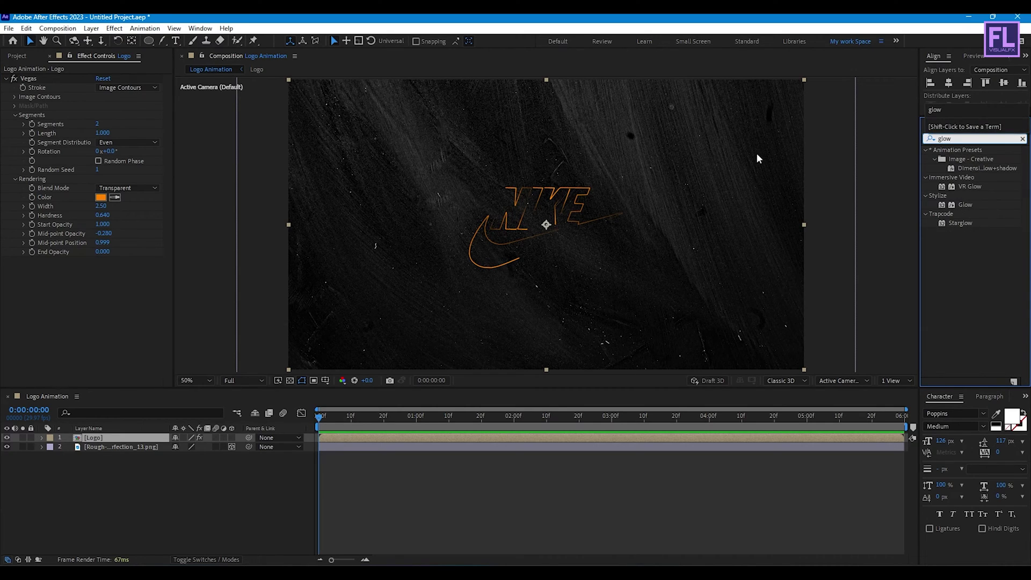
{"action": "left_click_drag", "start_coordinate": [970, 210], "coordinate": [81, 292]}
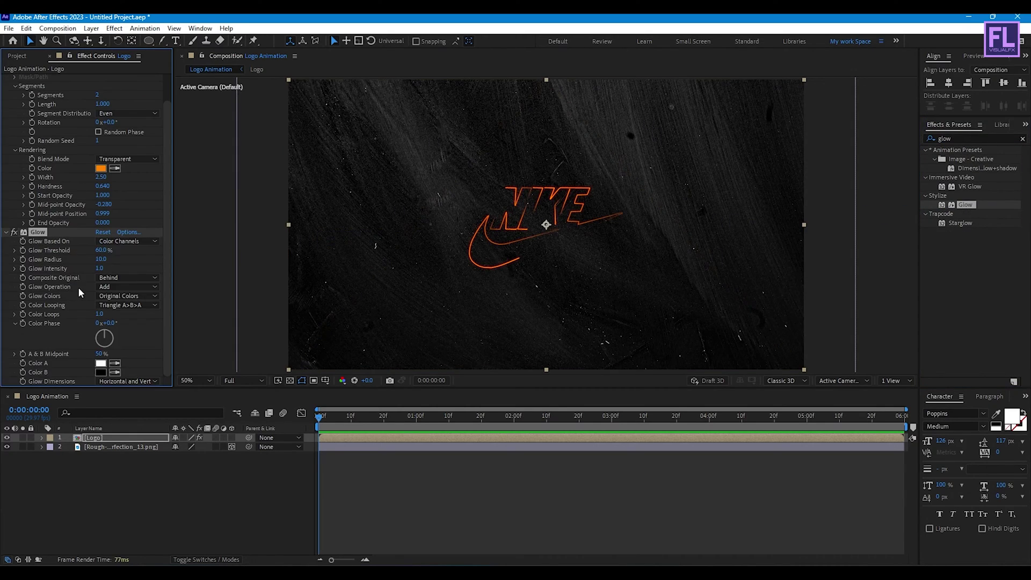
{"action": "left_click_drag", "start_coordinate": [101, 252], "coordinate": [387, 248]}
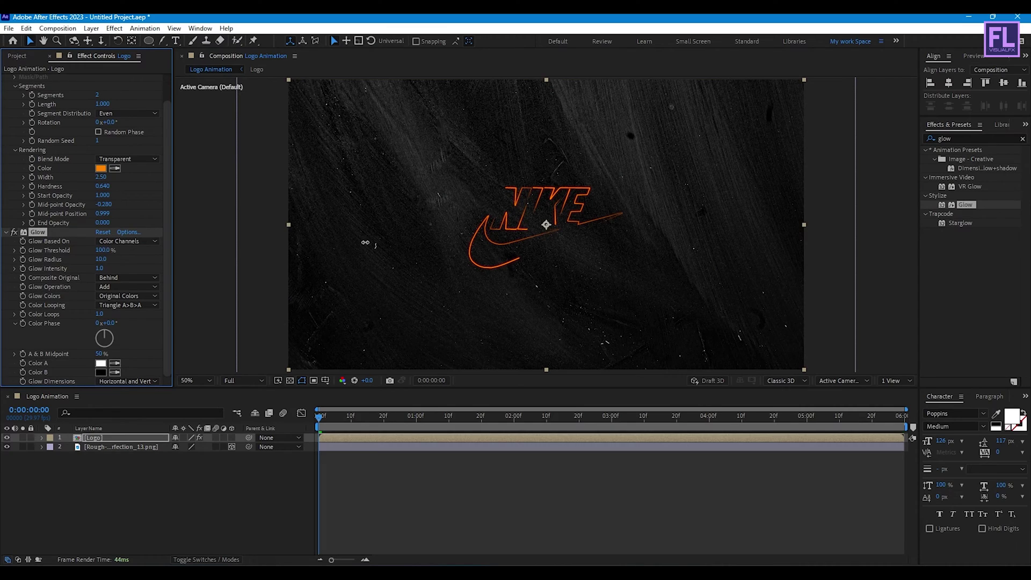
Add a Drop Shadow effect to the Logo layer with distance 1 and softness 5.
{"action": "left_click", "coordinate": [977, 138]}
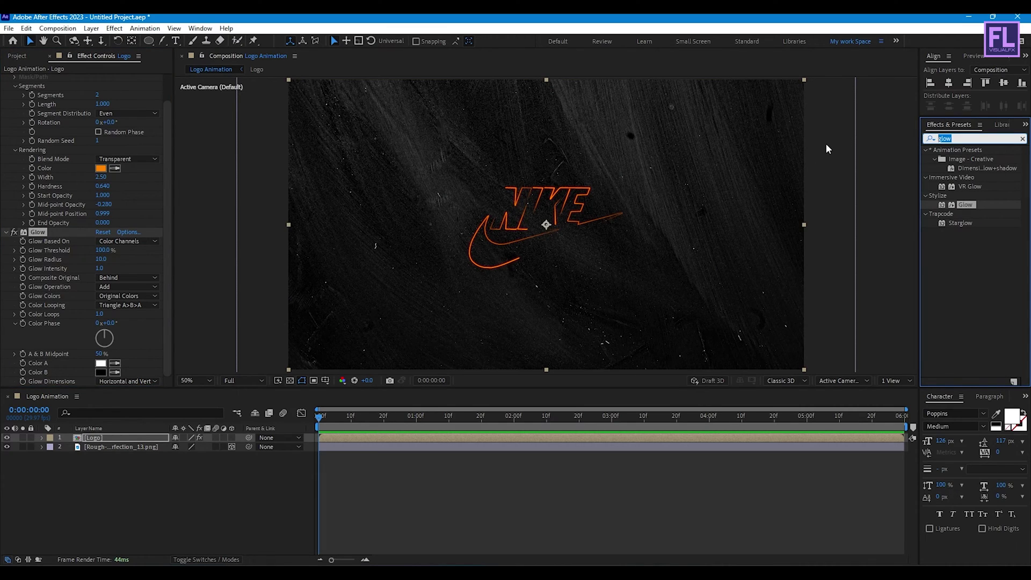
{"action": "type", "text": "d"}
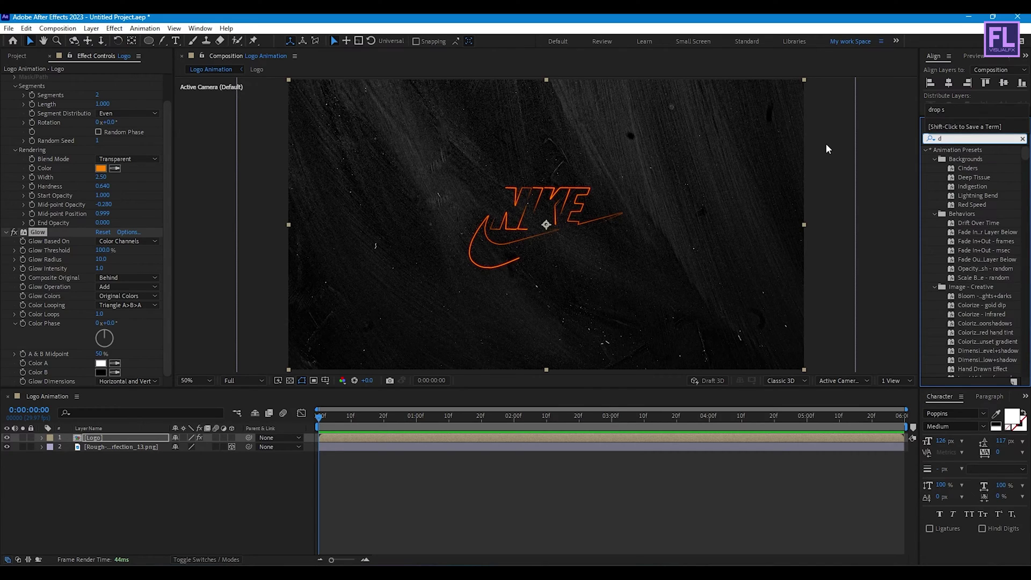
{"action": "type", "text": "rop s"}
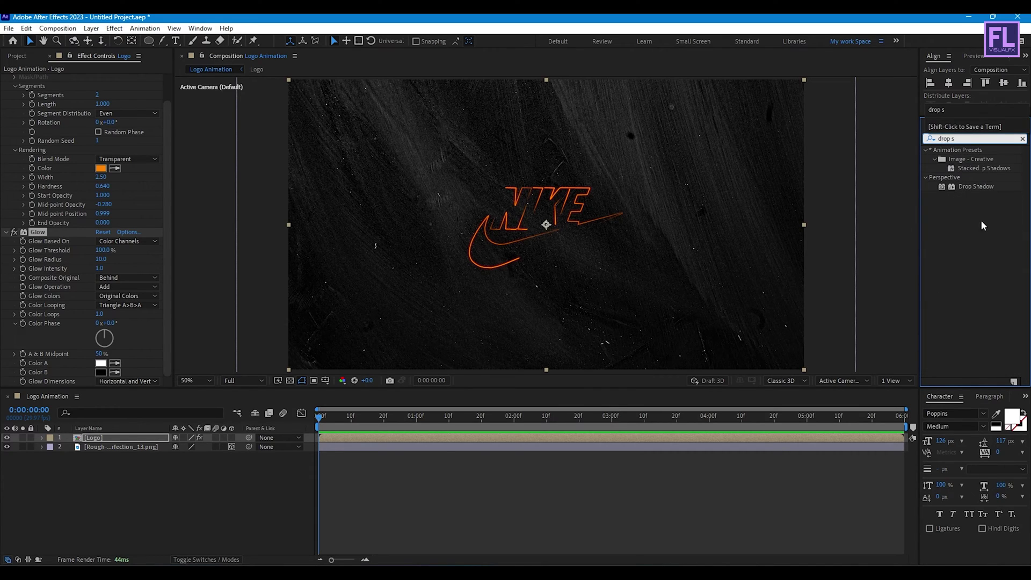
{"action": "left_click_drag", "start_coordinate": [965, 186], "coordinate": [111, 351]}
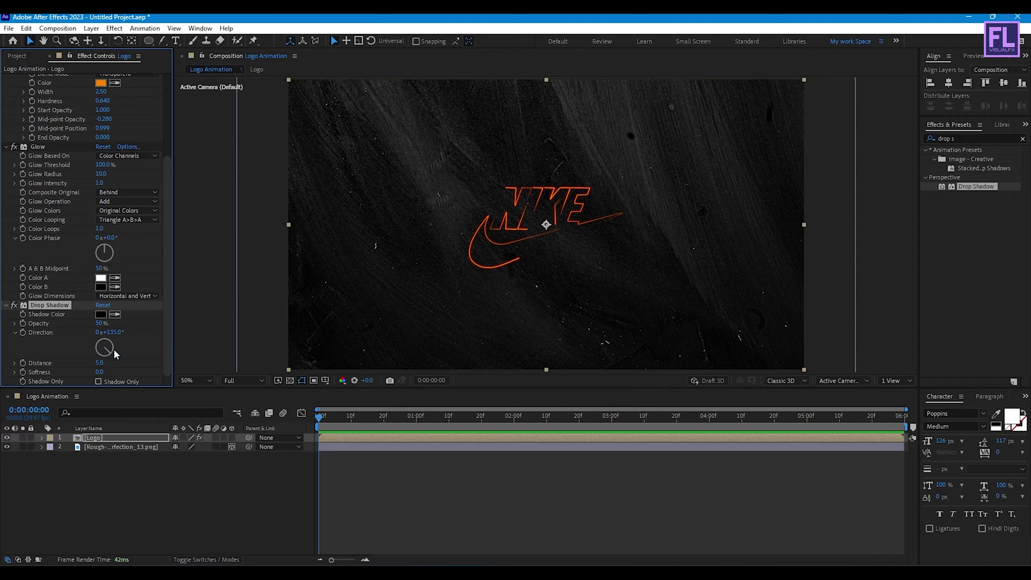
{"action": "left_click", "coordinate": [99, 363]}
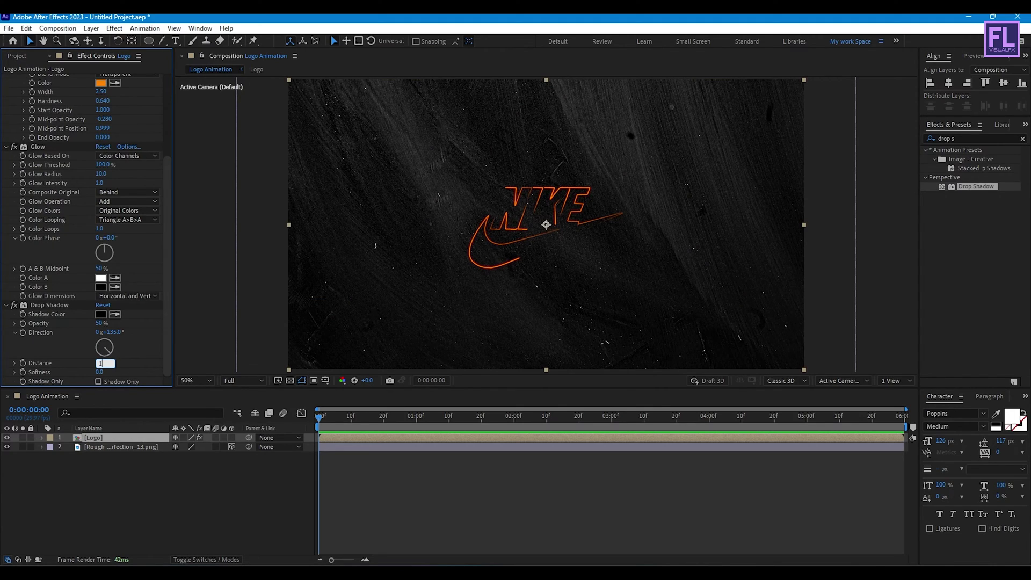
{"action": "key", "text": "Tab"}
{"action": "type", "text": "5"}
{"action": "key", "text": "Return"}
{"action": "scroll", "coordinate": [138, 343], "scroll_direction": "up", "scroll_amount": 3}
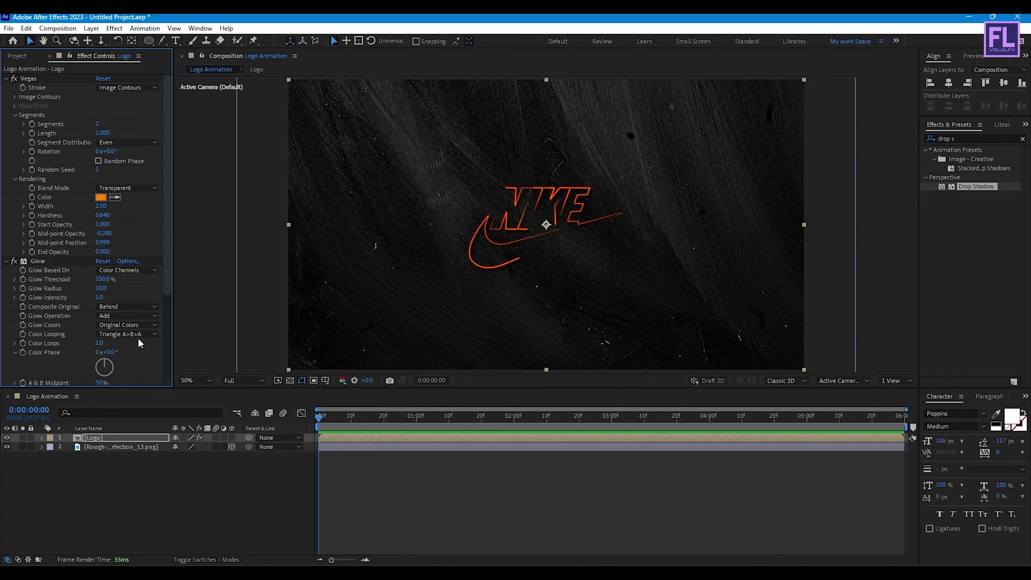
Start keyframing the Vegas segment Length at the first frame with a value of 0.
{"action": "left_click", "coordinate": [385, 456]}
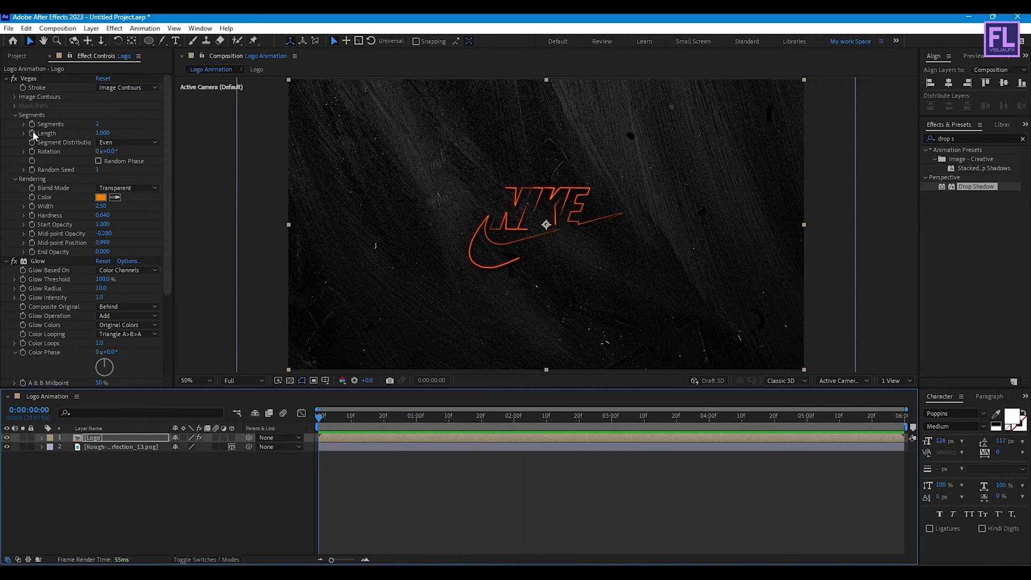
{"action": "left_click", "coordinate": [46, 179]}
{"action": "left_click", "coordinate": [102, 133]}
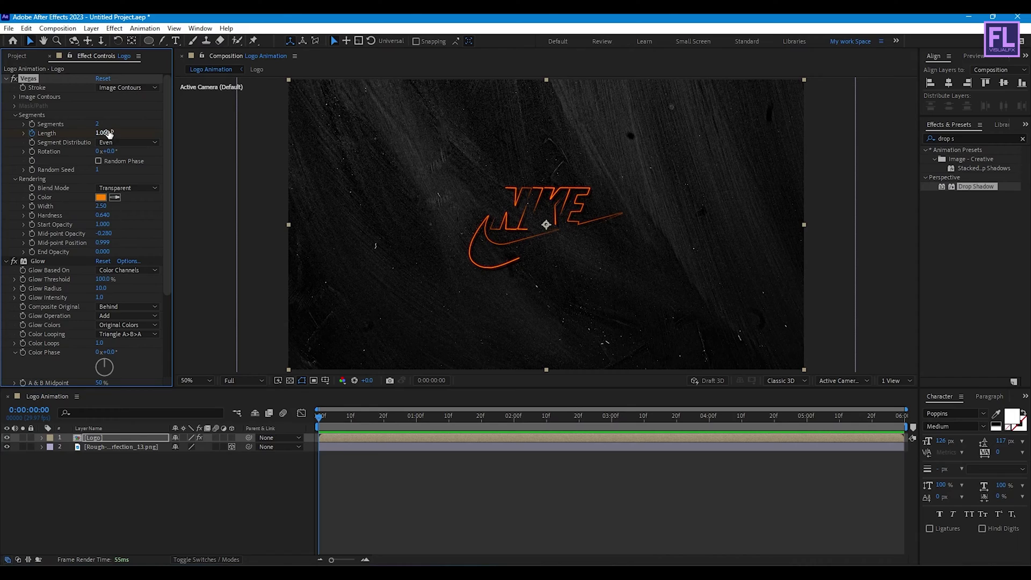
{"action": "type", "text": "0"}
{"action": "key", "text": "Return"}
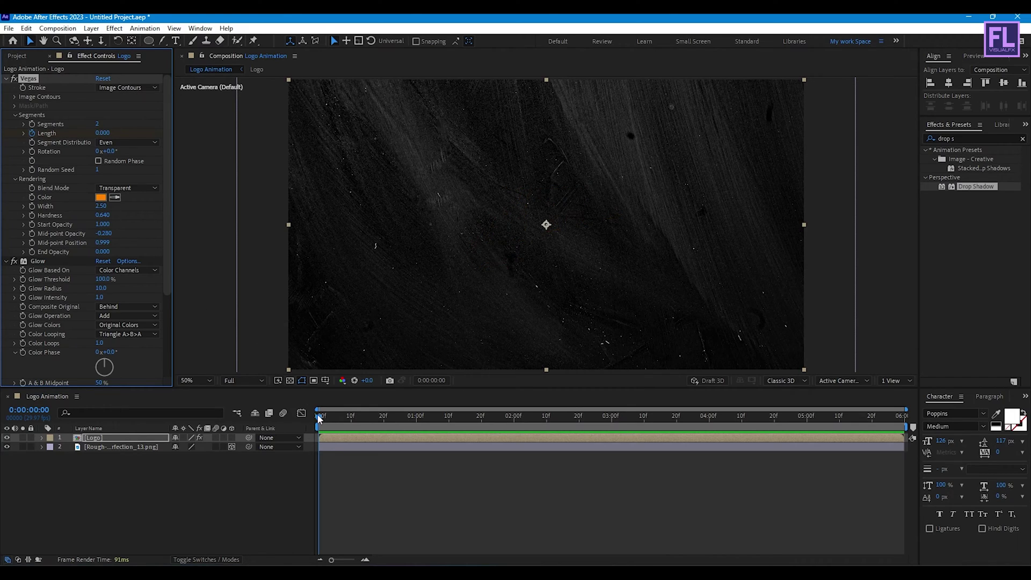
Keyframe the Vegas Length to 1.000 at 0:00:01:25 and back to 0 at 0:00:03:24.
{"action": "left_click_drag", "start_coordinate": [320, 417], "coordinate": [498, 422]}
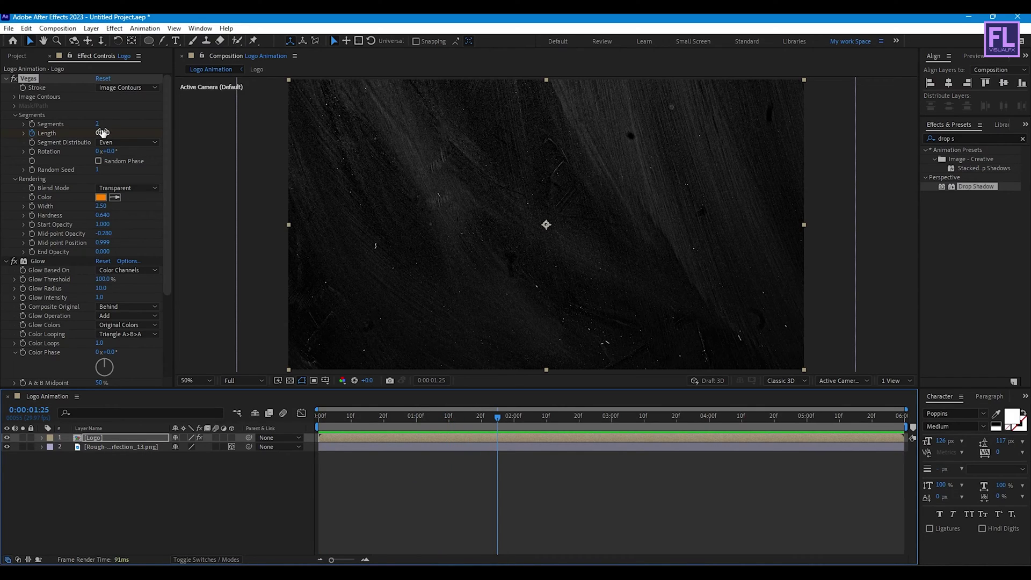
{"action": "left_click_drag", "start_coordinate": [102, 133], "coordinate": [597, 302]}
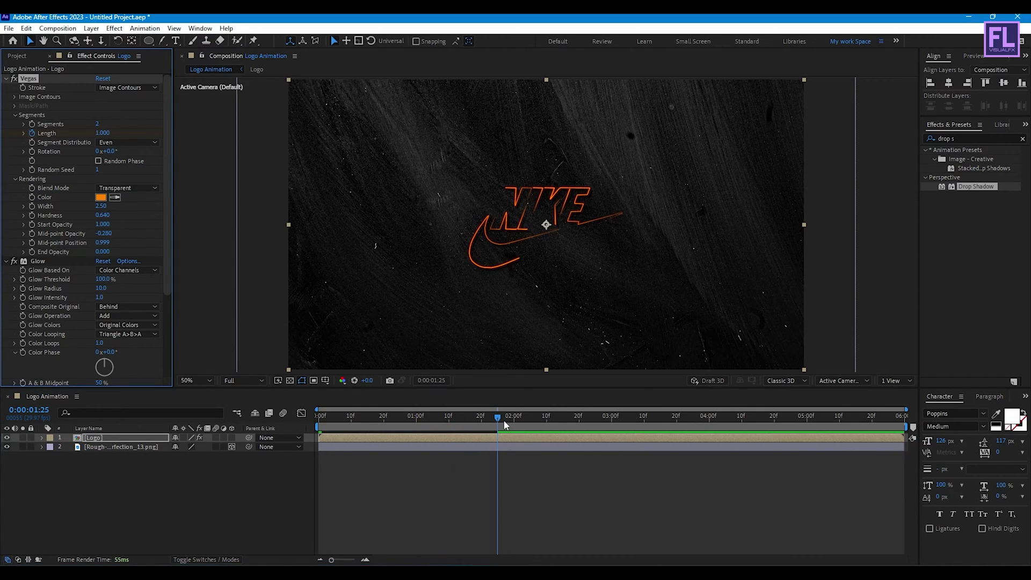
{"action": "left_click_drag", "start_coordinate": [504, 425], "coordinate": [680, 420]}
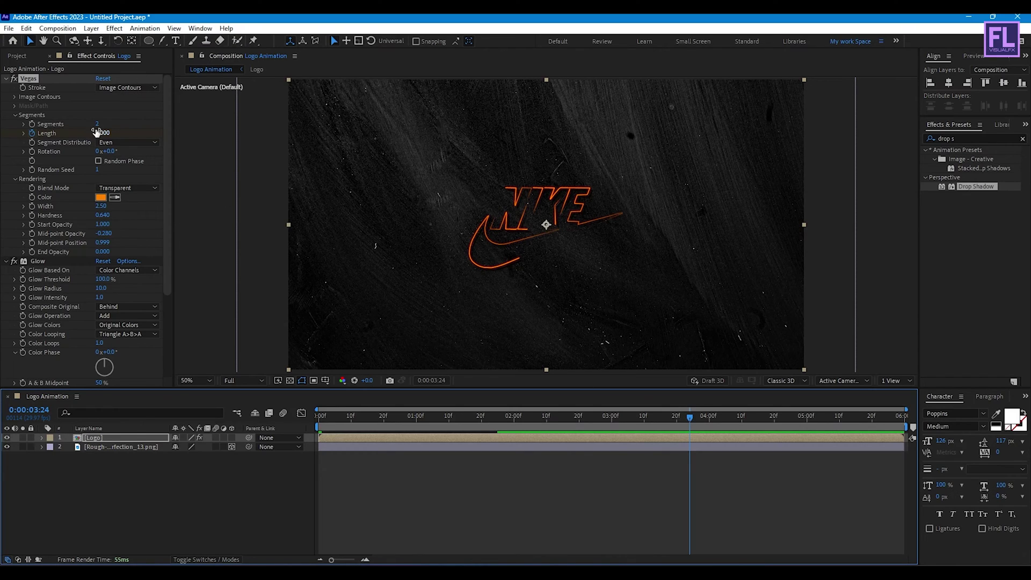
{"action": "left_click_drag", "start_coordinate": [105, 134], "coordinate": [64, 135]}
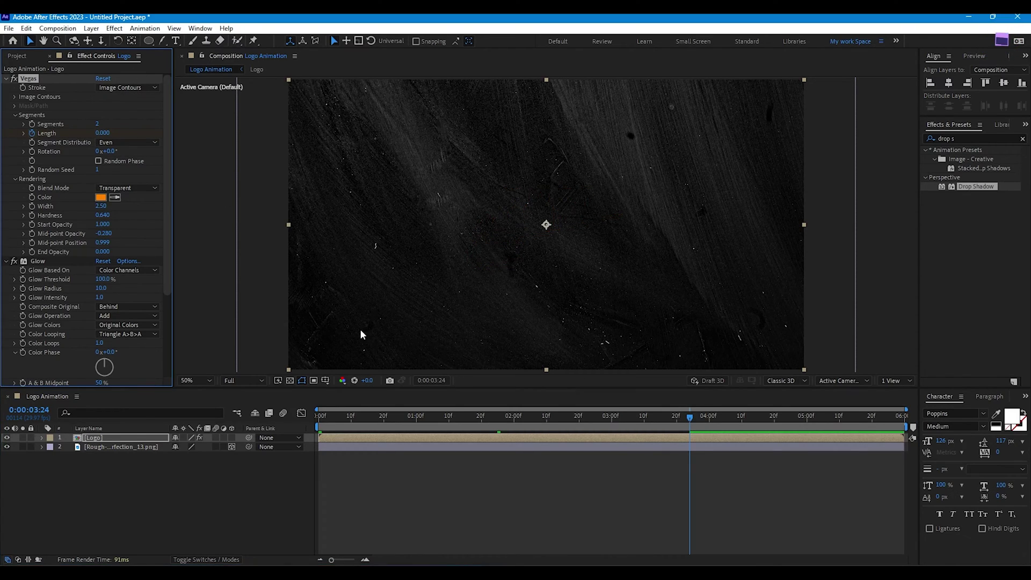
Keyframe the Vegas Rotation from 0° at the first frame to -340° at 0:00:03:24.
{"action": "mouse_move", "coordinate": [491, 430]}
{"action": "left_mouse_down"}
{"action": "mouse_move", "coordinate": [412, 419]}
{"action": "mouse_move", "coordinate": [277, 425]}
{"action": "left_mouse_up"}
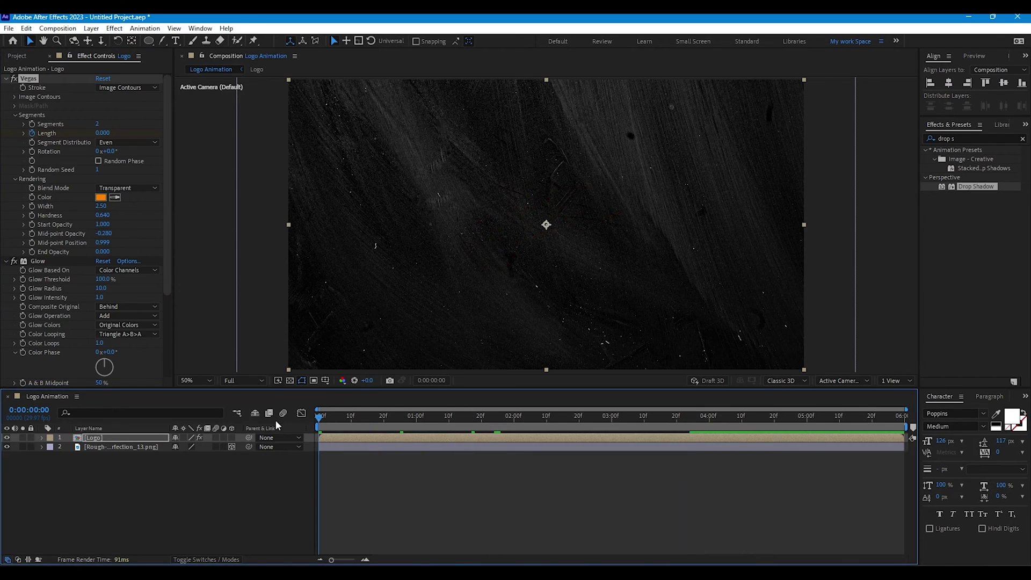
{"action": "left_click", "coordinate": [33, 152]}
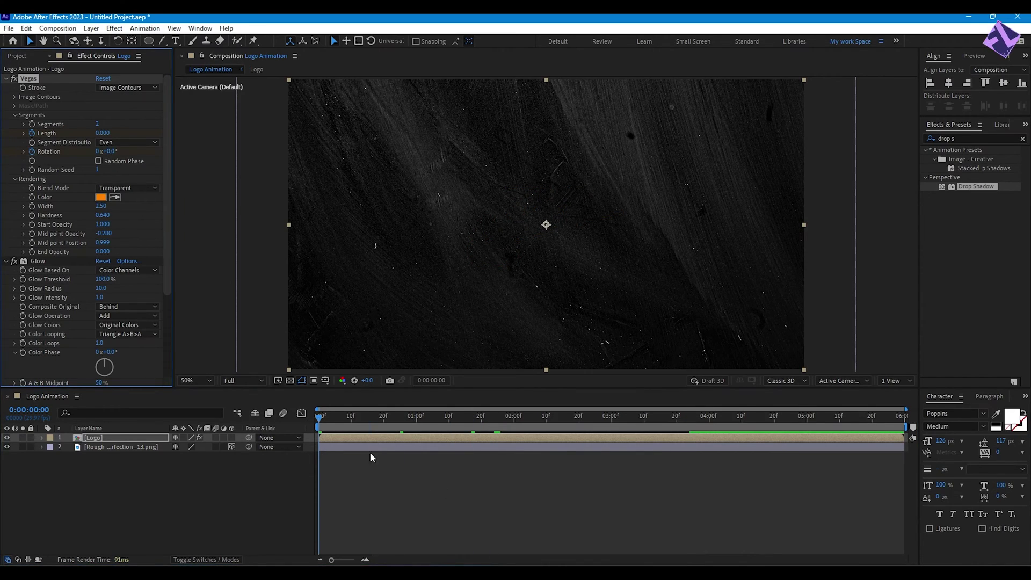
{"action": "key", "text": "u"}
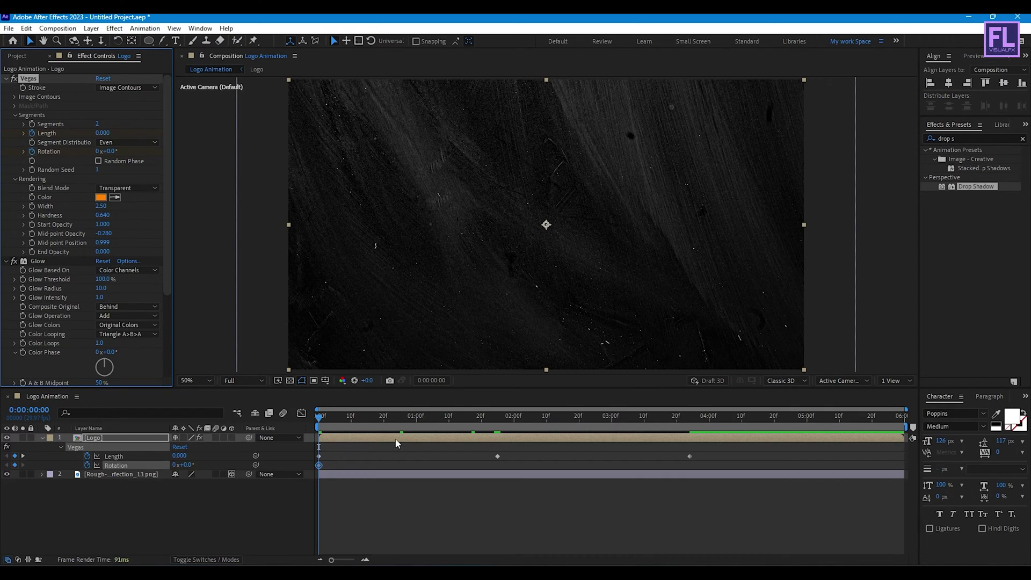
{"action": "left_click", "coordinate": [687, 417]}
{"action": "left_click_drag", "start_coordinate": [688, 417], "coordinate": [689, 417]}
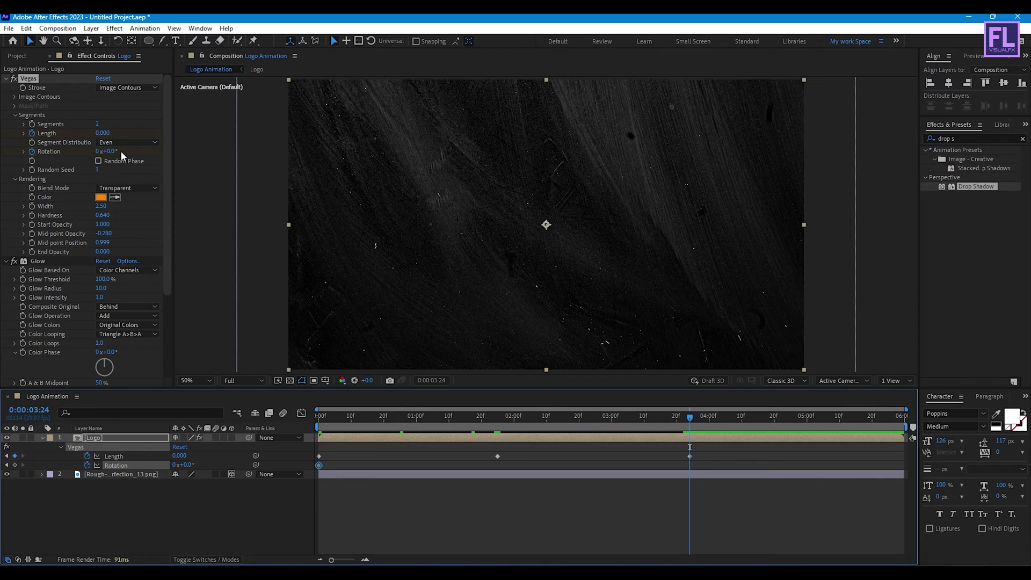
{"action": "left_click_drag", "start_coordinate": [115, 152], "coordinate": [47, 154]}
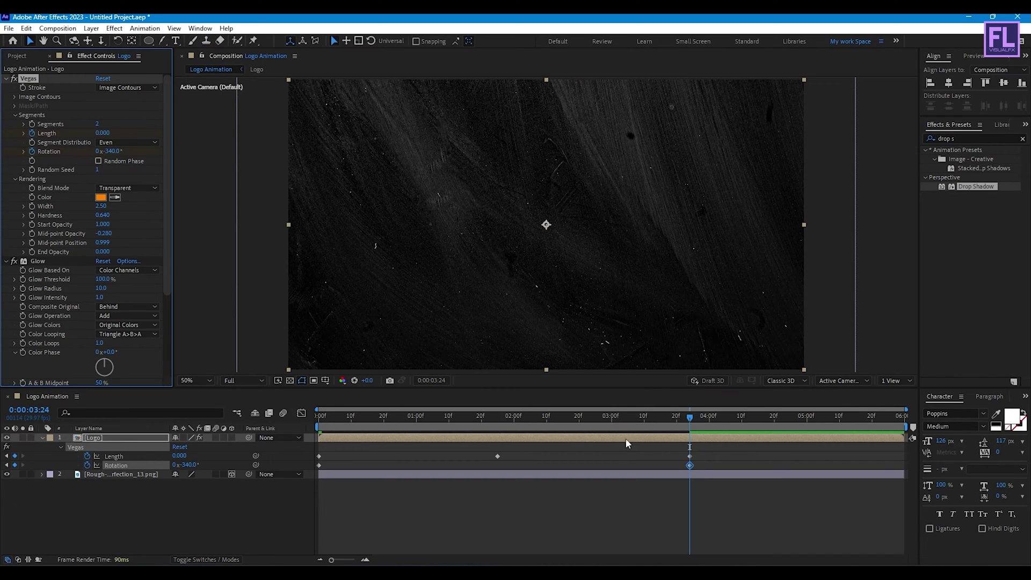
Apply Easy Ease to all Length and Rotation keyframes of the Vegas effect.
{"action": "mouse_move", "coordinate": [612, 417]}
{"action": "left_mouse_down"}
{"action": "mouse_move", "coordinate": [414, 417]}
{"action": "mouse_move", "coordinate": [472, 417]}
{"action": "left_mouse_up"}
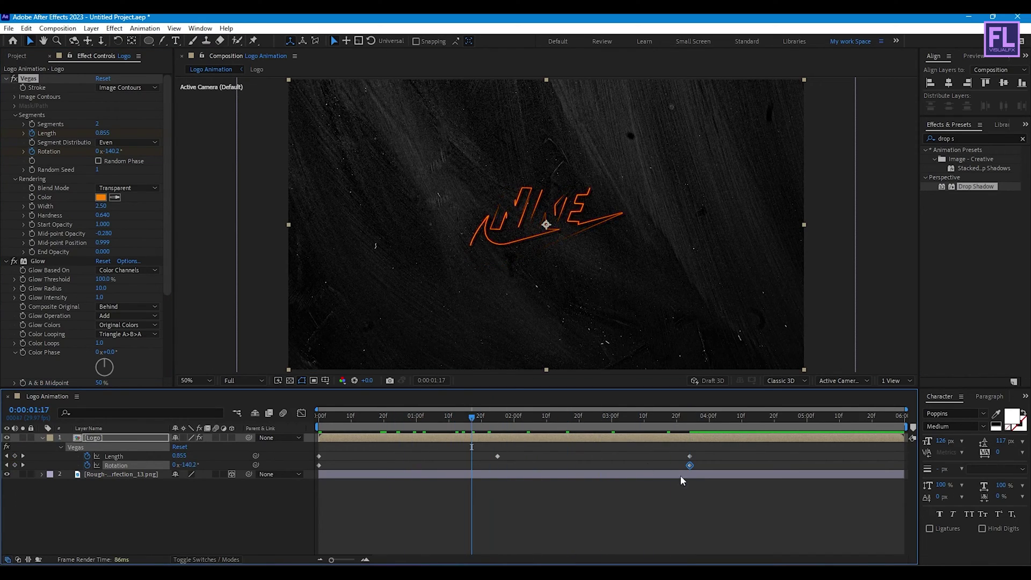
{"action": "left_click_drag", "start_coordinate": [728, 452], "coordinate": [254, 469]}
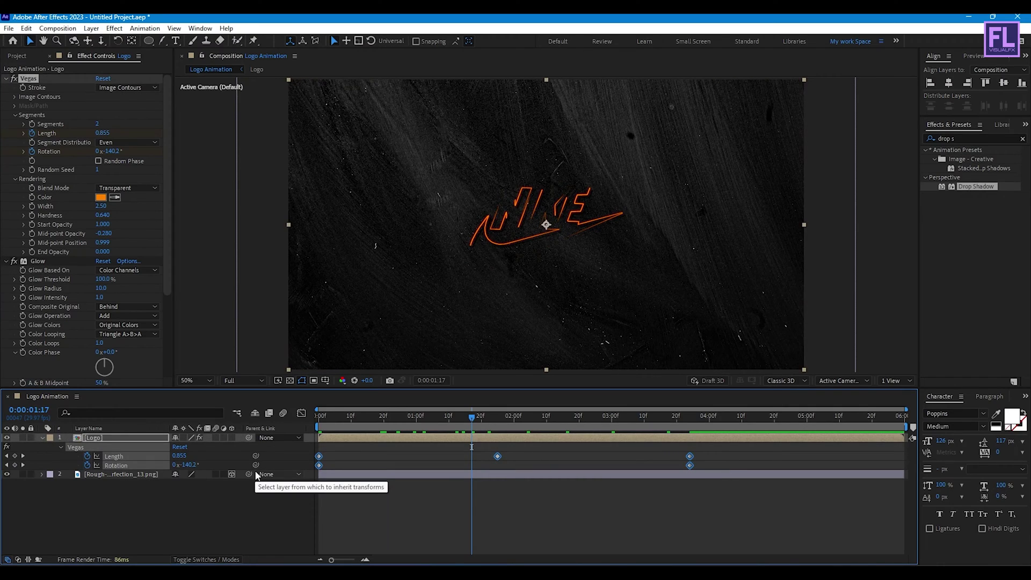
{"action": "key", "text": "F9"}
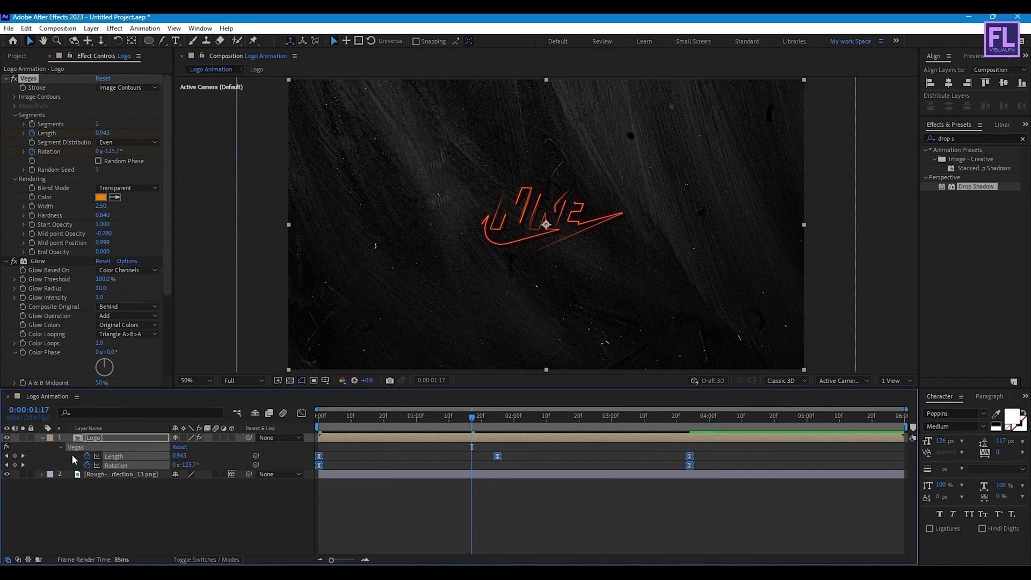
Collapse the Logo layer's properties and make it a 3D layer.
{"action": "left_click", "coordinate": [40, 437]}
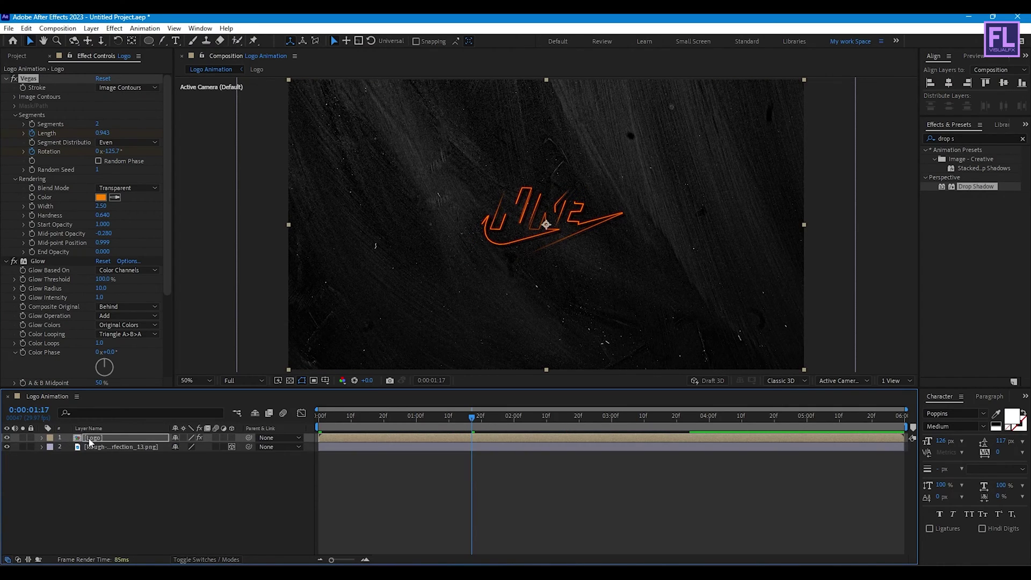
{"action": "left_click", "coordinate": [231, 438]}
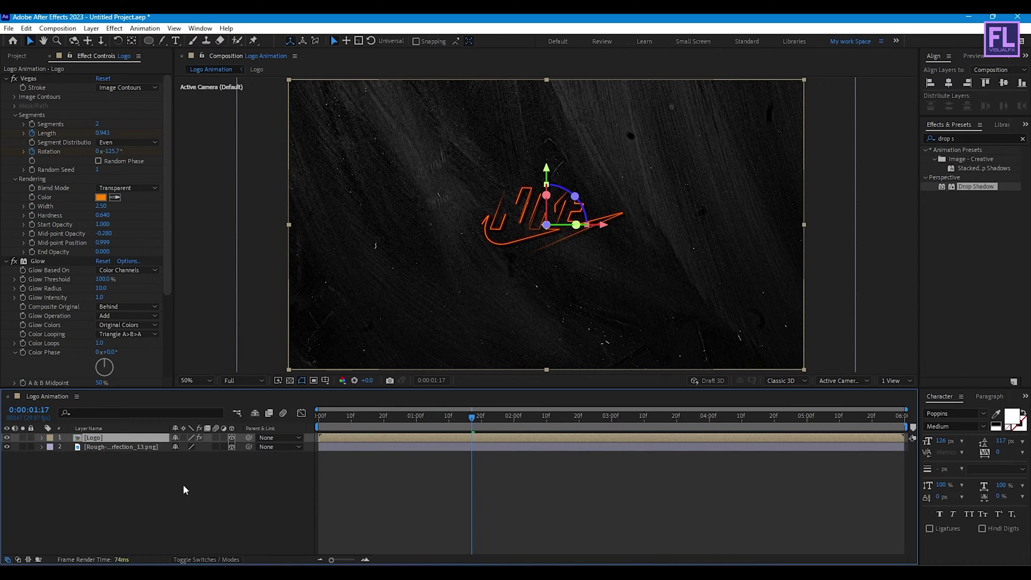
{"action": "left_click", "coordinate": [183, 484]}
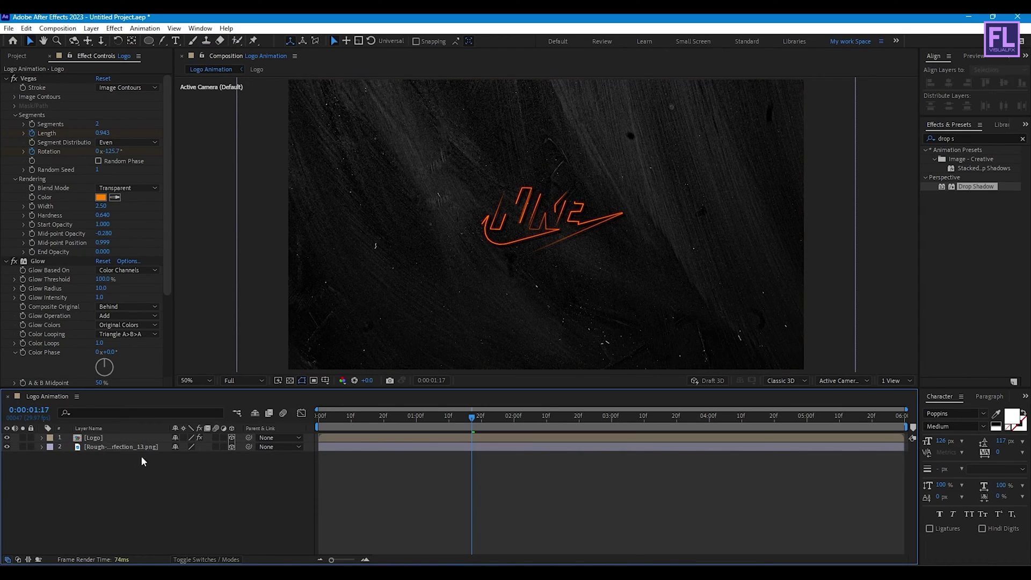
Duplicate the Logo layer and shift the upper copy to start at 0:00:00:15.
{"action": "left_click", "coordinate": [107, 438]}
{"action": "key", "text": "ctrl+d"}
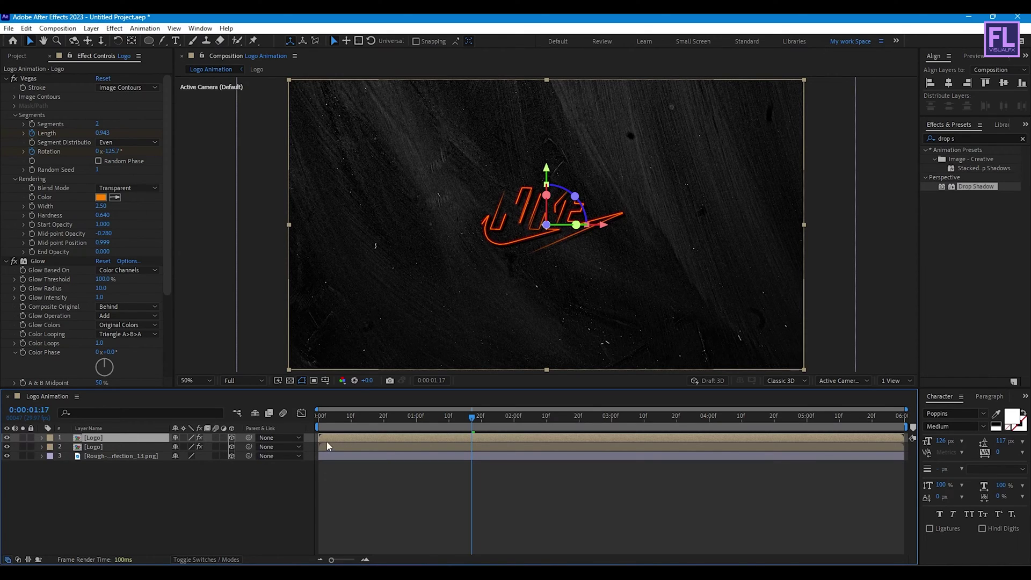
{"action": "left_click_drag", "start_coordinate": [337, 442], "coordinate": [384, 441]}
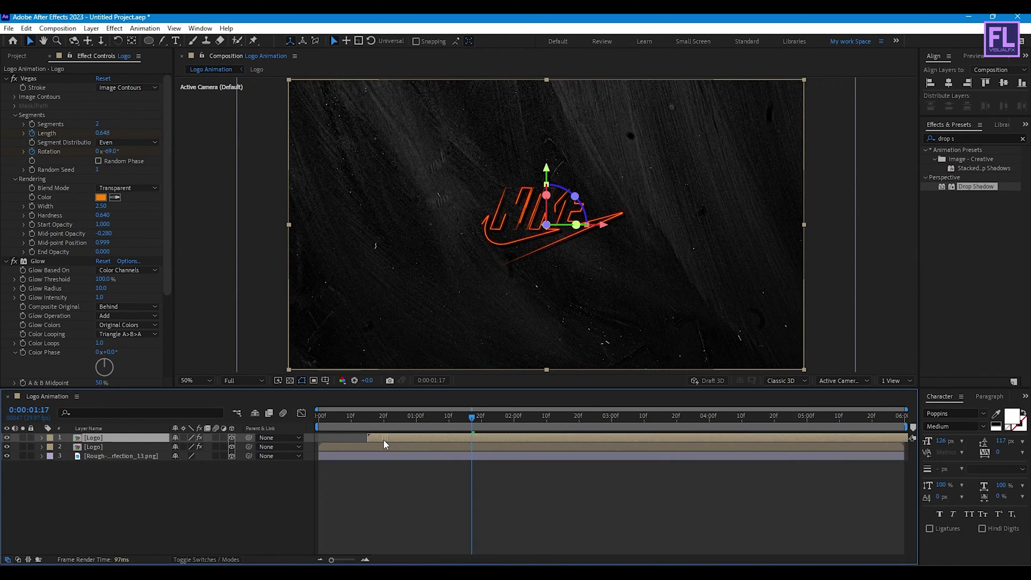
{"action": "left_click", "coordinate": [368, 417]}
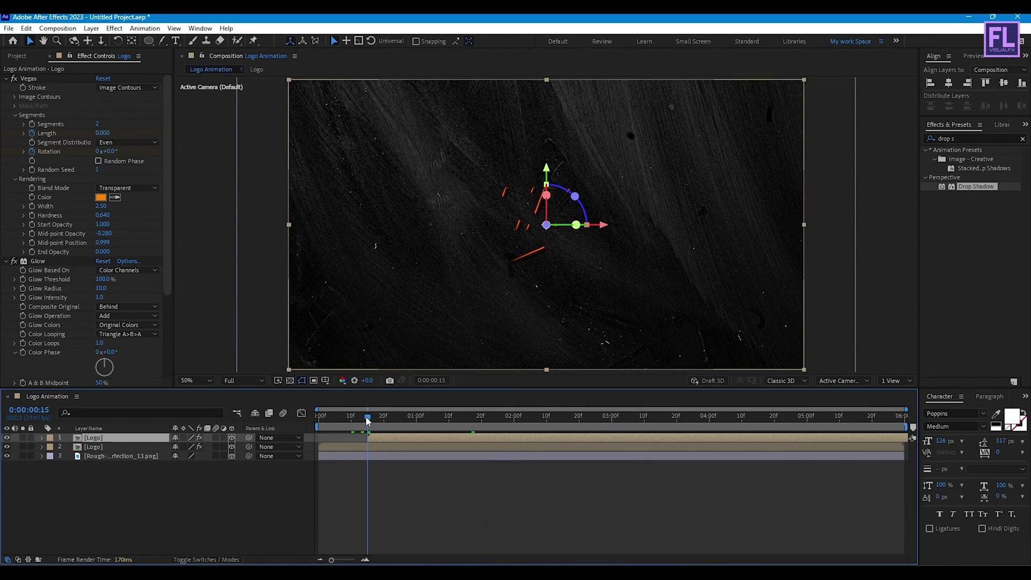
Set the Vegas color of the upper Logo copy to white (FFFFFF) and preview the two-color outline.
{"action": "left_click_drag", "start_coordinate": [367, 418], "coordinate": [459, 418]}
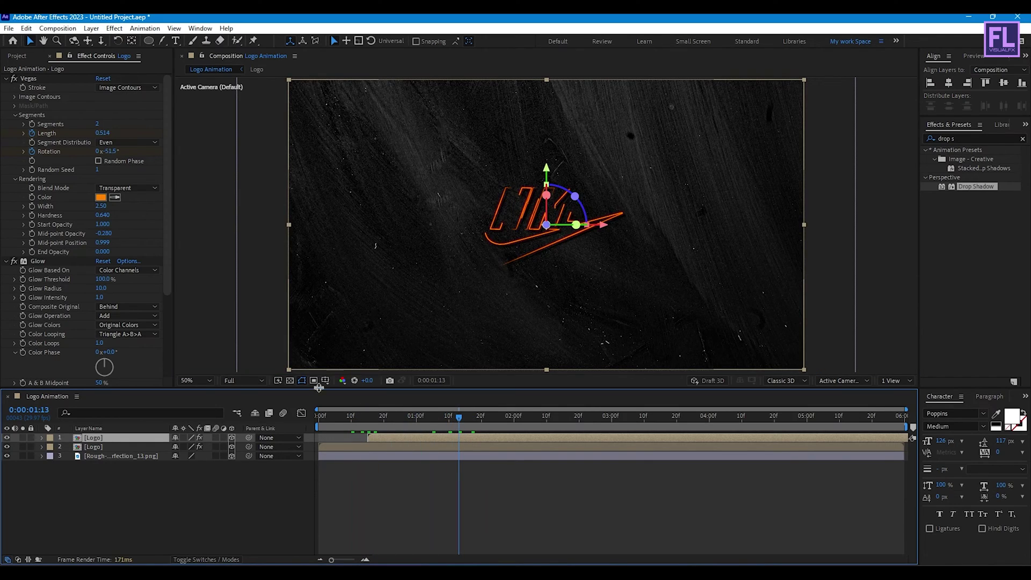
{"action": "left_click", "coordinate": [101, 197]}
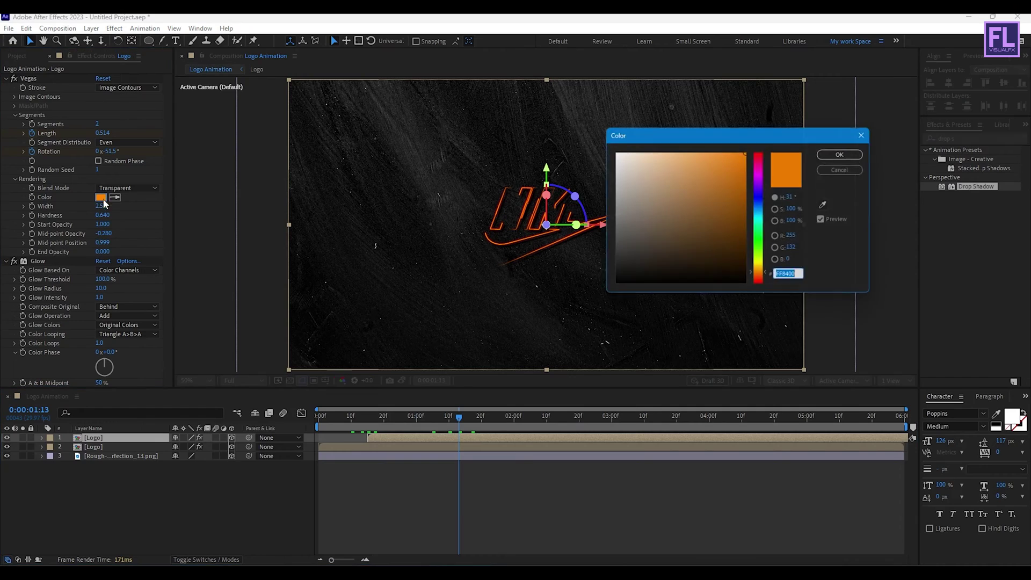
{"action": "left_click_drag", "start_coordinate": [640, 197], "coordinate": [535, 77]}
{"action": "left_click_drag", "start_coordinate": [690, 134], "coordinate": [470, 198]}
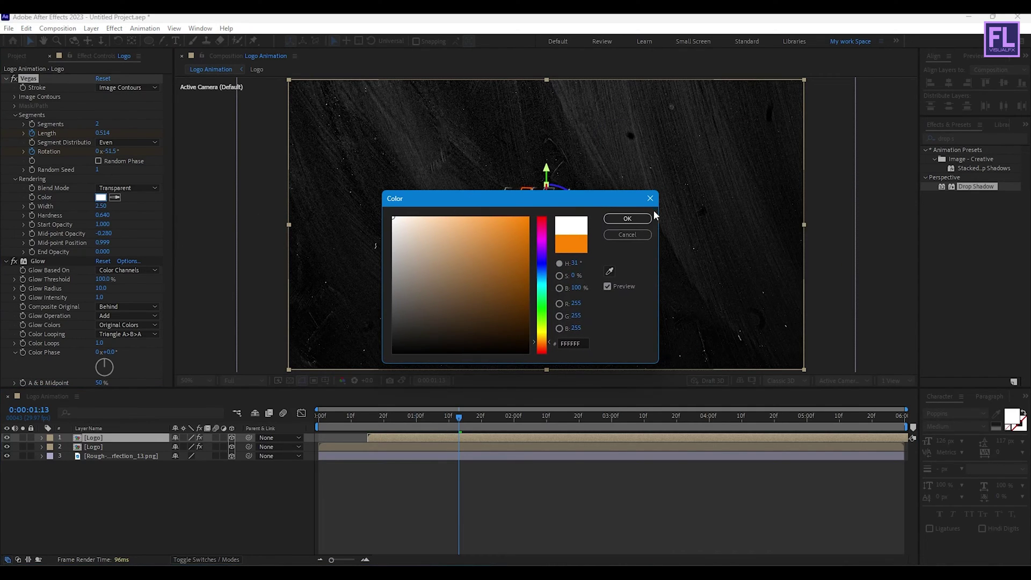
{"action": "left_click", "coordinate": [626, 217]}
{"action": "left_click", "coordinate": [872, 275]}
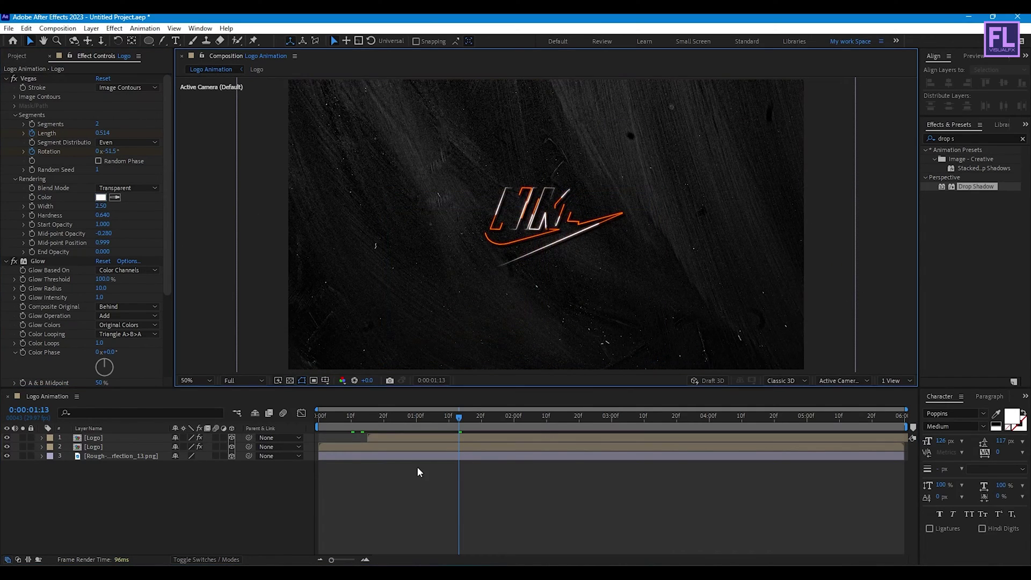
{"action": "left_click_drag", "start_coordinate": [451, 431], "coordinate": [540, 428]}
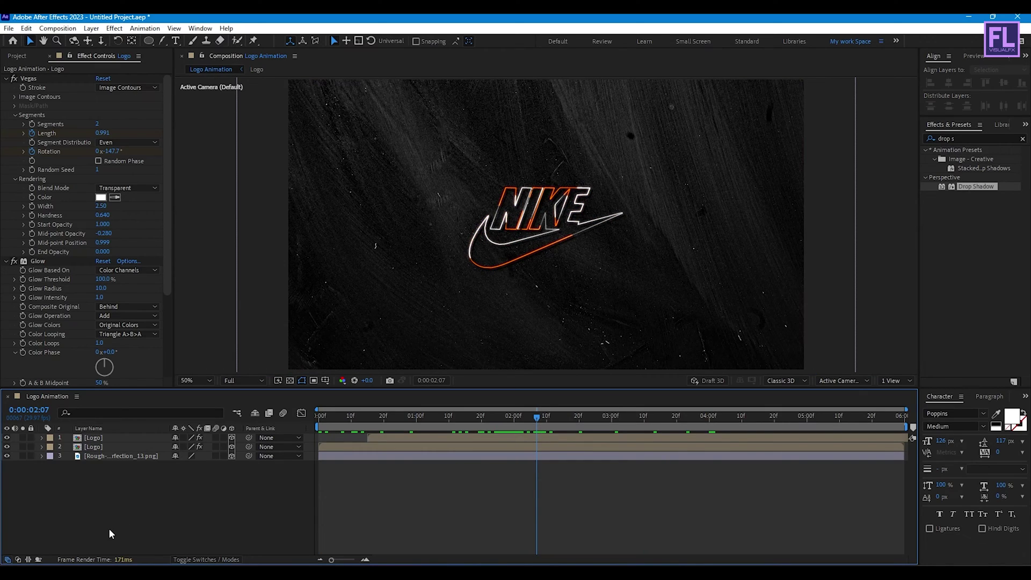
Create a new 1920x1080 composition named Reflection at 29.97 fps with a 6-second duration.
{"action": "left_click", "coordinate": [10, 57]}
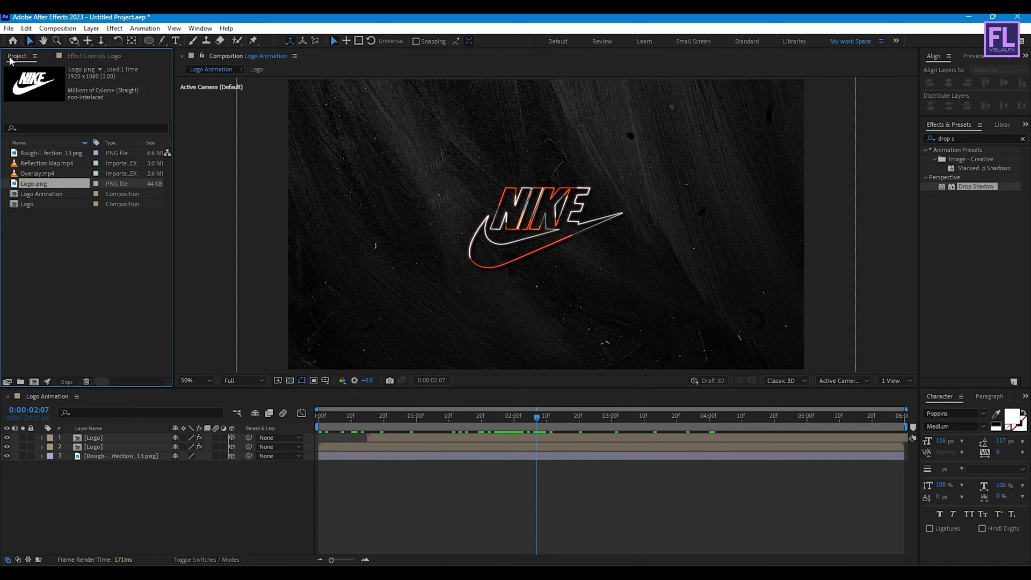
{"action": "left_click", "coordinate": [34, 381]}
{"action": "left_click_drag", "start_coordinate": [426, 111], "coordinate": [455, 130]}
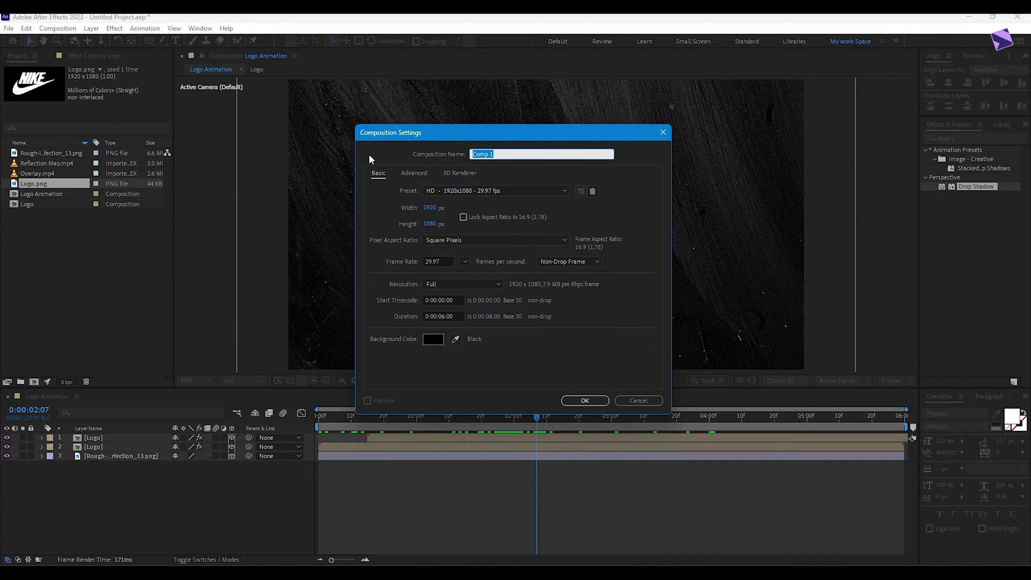
{"action": "type", "text": "RE"}
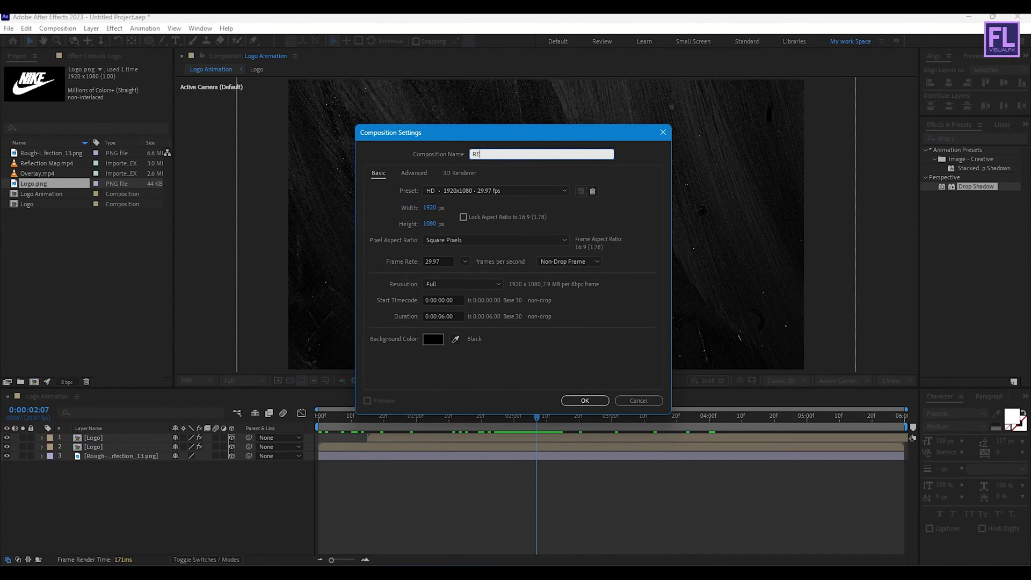
{"action": "type", "text": "flection"}
{"action": "left_click", "coordinate": [585, 401]}
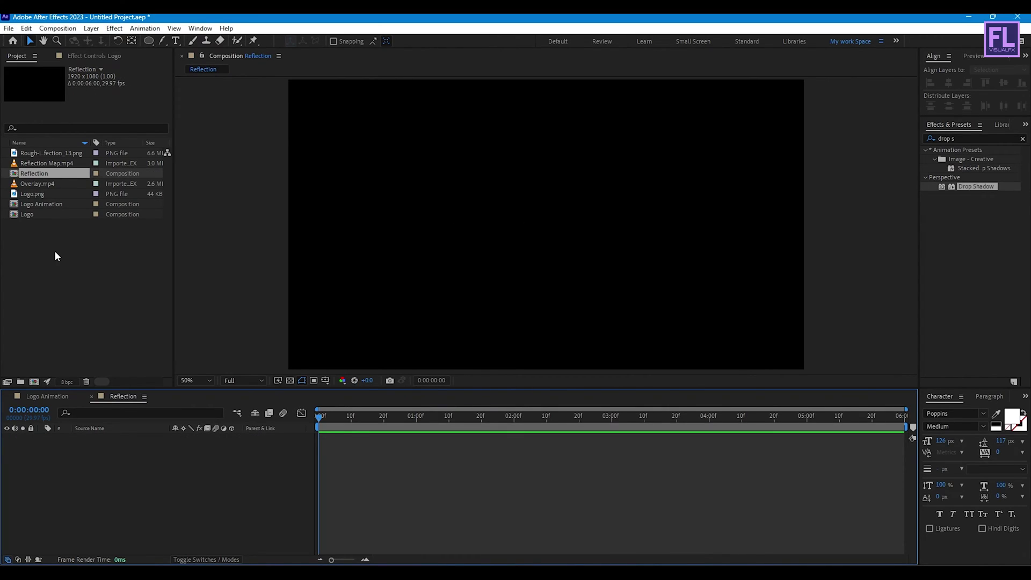
Add the Logo composition to the Reflection timeline and place Reflection Map.mp4 beneath it.
{"action": "left_click", "coordinate": [34, 214]}
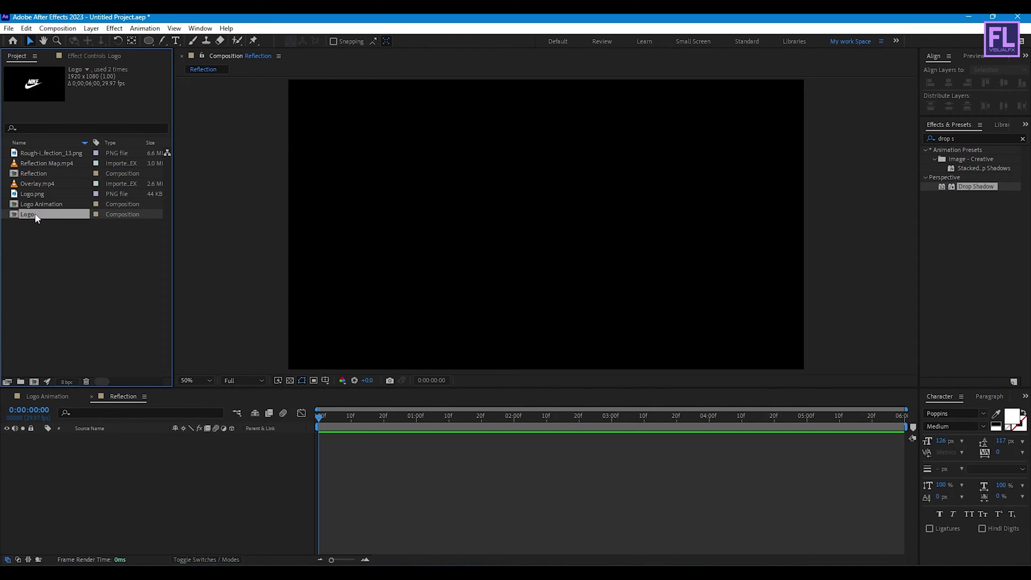
{"action": "left_click_drag", "start_coordinate": [47, 240], "coordinate": [149, 505]}
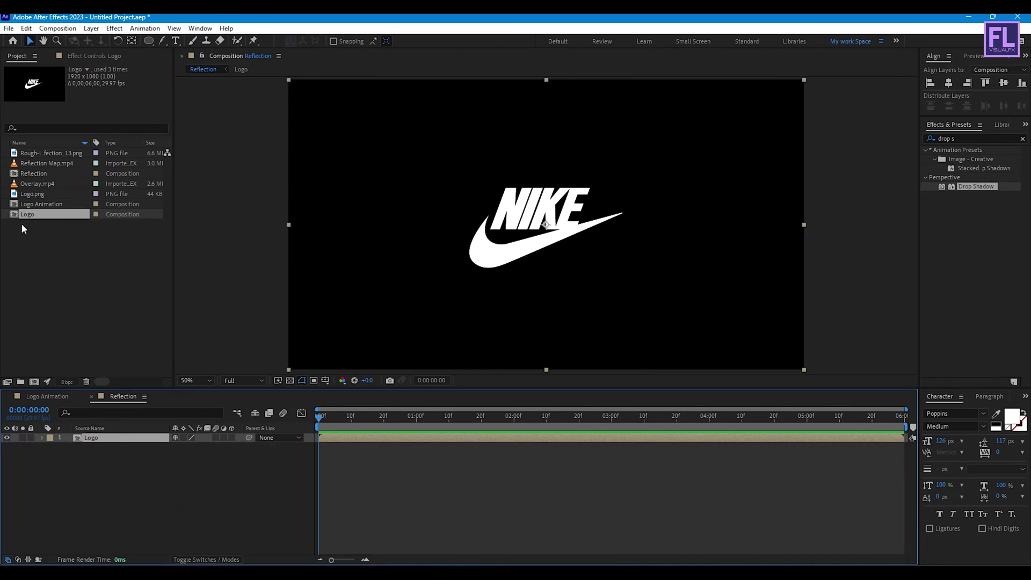
{"action": "left_click", "coordinate": [51, 163]}
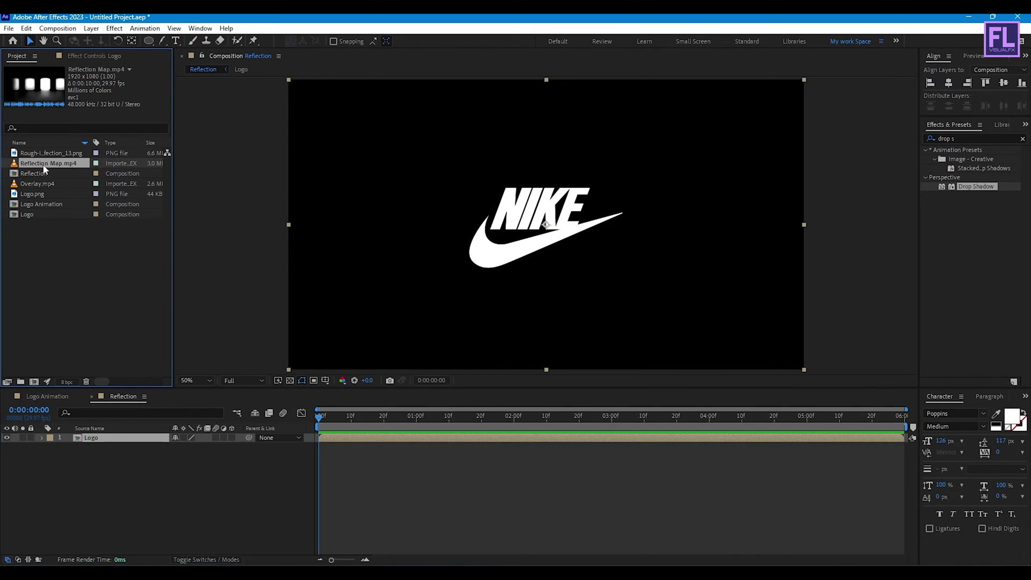
{"action": "left_click_drag", "start_coordinate": [61, 170], "coordinate": [131, 453]}
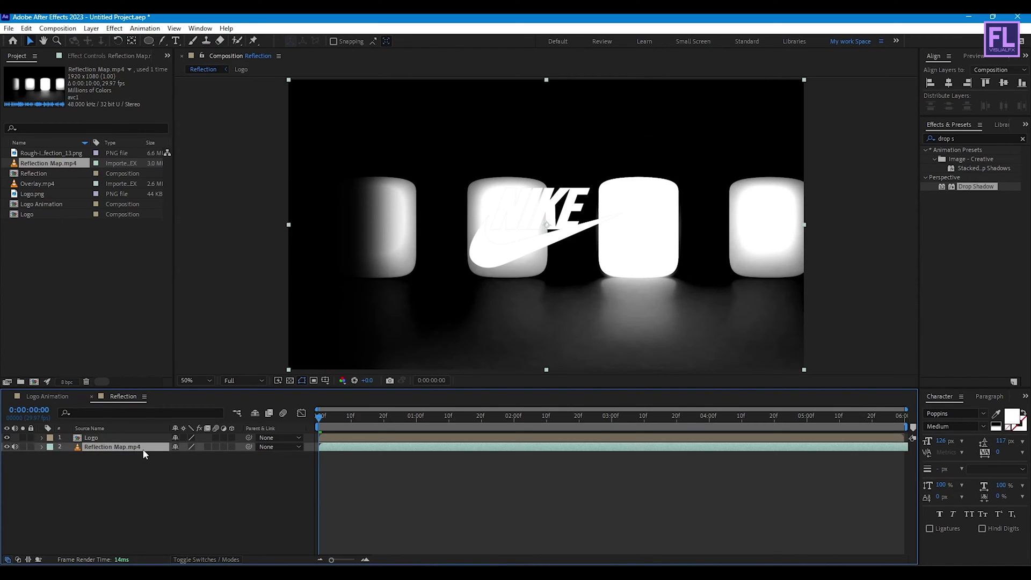
Set the Logo layer as the track matte of the Reflection Map.mp4 layer.
{"action": "left_click", "coordinate": [200, 559]}
{"action": "left_click", "coordinate": [248, 446]}
{"action": "left_click", "coordinate": [258, 475]}
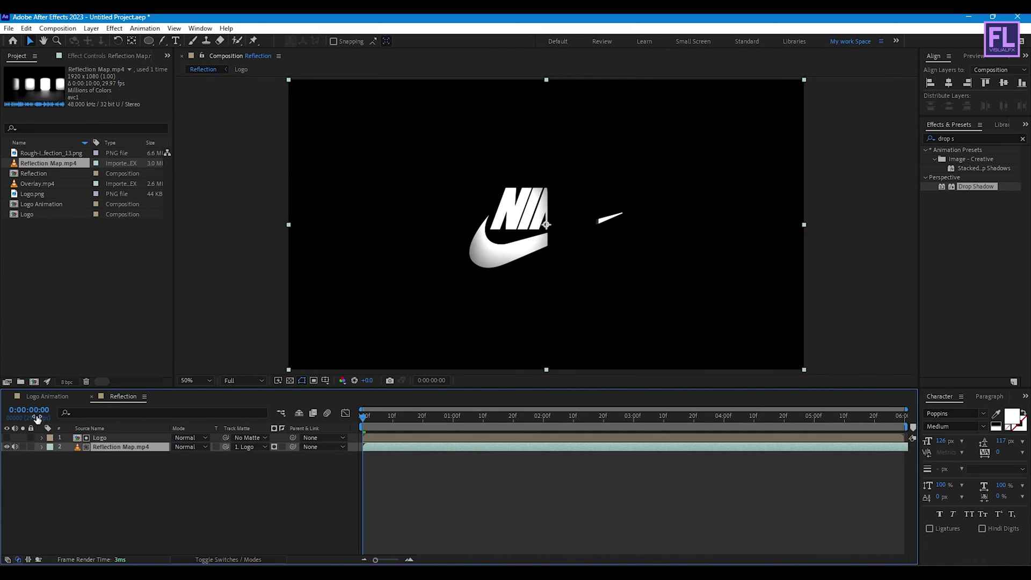
Apply the CC Glass effect to the Reflection Map.mp4 layer with Logo as its Bump Map.
{"action": "left_click", "coordinate": [118, 445]}
{"action": "key", "text": "ctrl+5"}
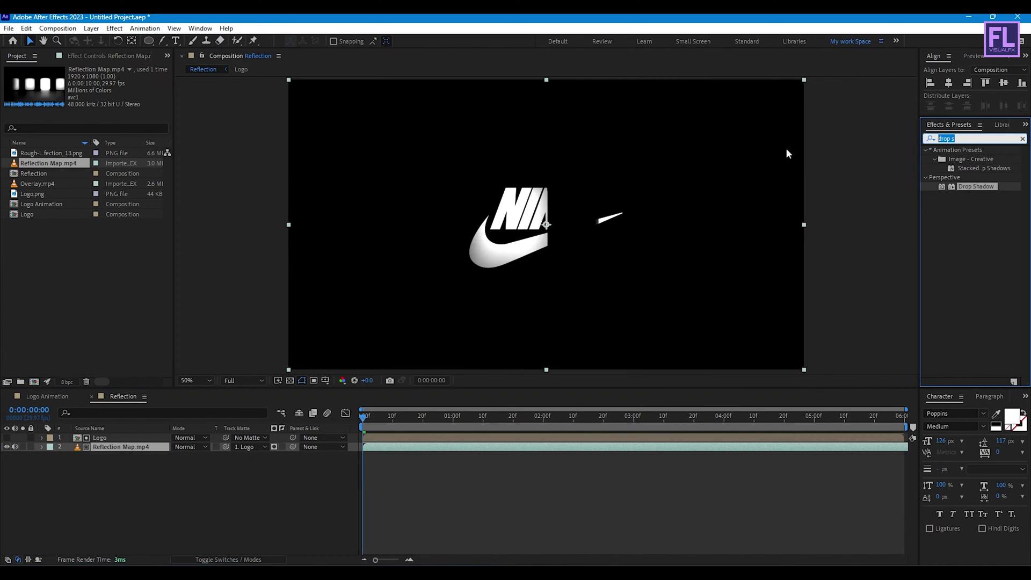
{"action": "type", "text": "cc"}
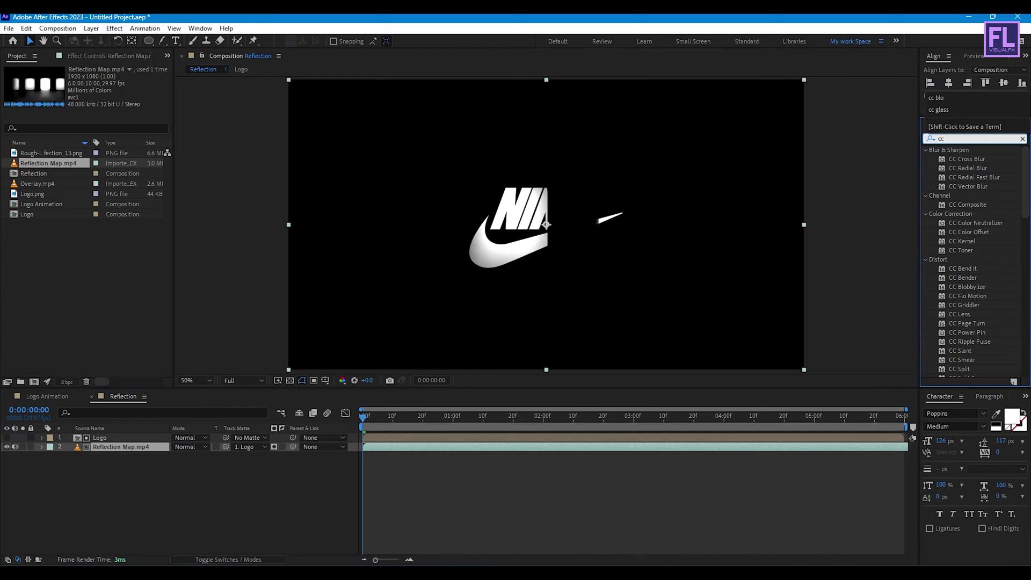
{"action": "type", "text": " glass"}
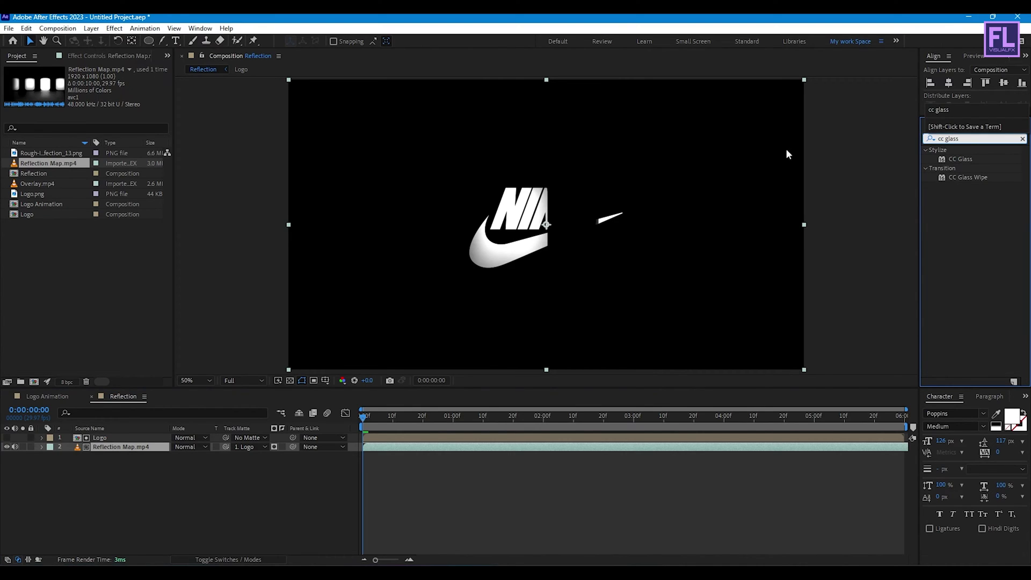
{"action": "left_click_drag", "start_coordinate": [955, 159], "coordinate": [118, 448]}
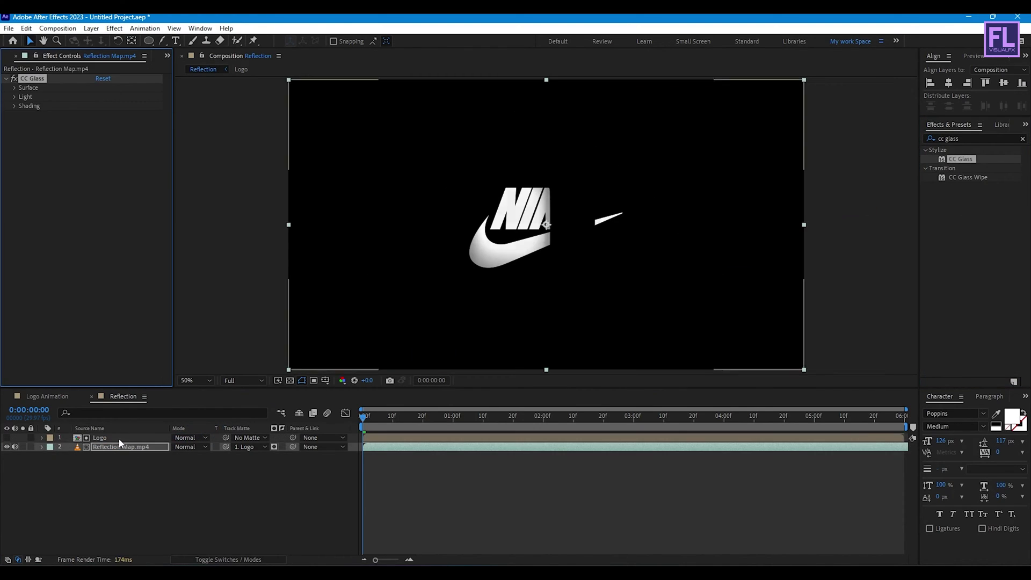
{"action": "left_click", "coordinate": [15, 88]}
{"action": "left_click", "coordinate": [117, 97]}
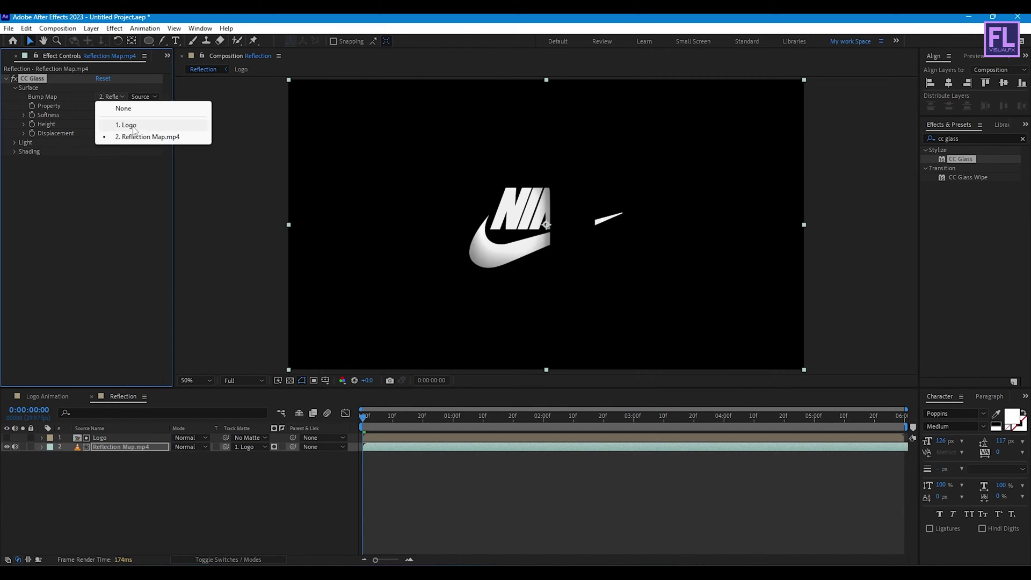
{"action": "left_click", "coordinate": [122, 124]}
Set the CC Glass Softness to 50, Height to 100 and Displacement to -160.
{"action": "left_click", "coordinate": [101, 115]}
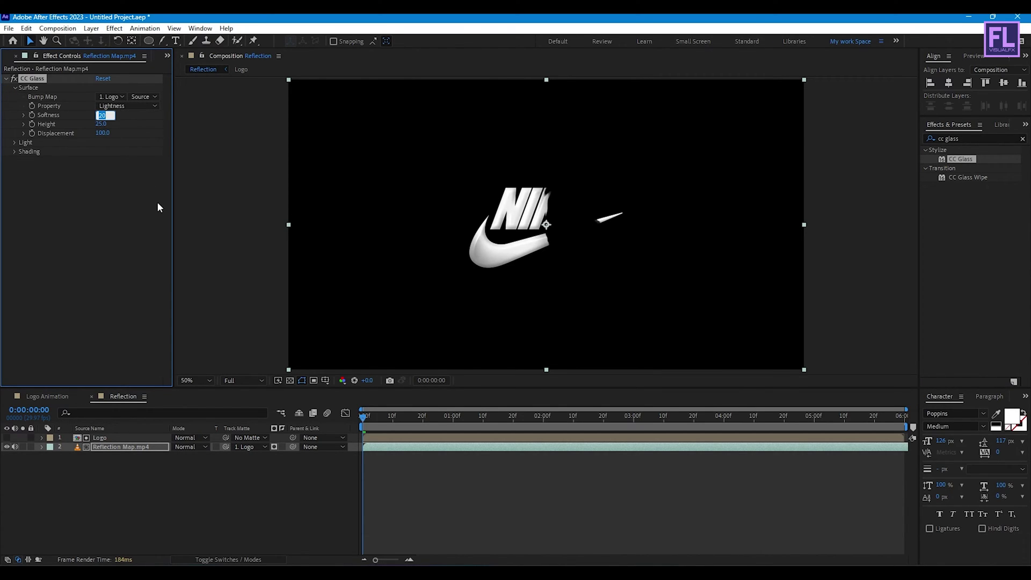
{"action": "type", "text": "50"}
{"action": "key", "text": "Return"}
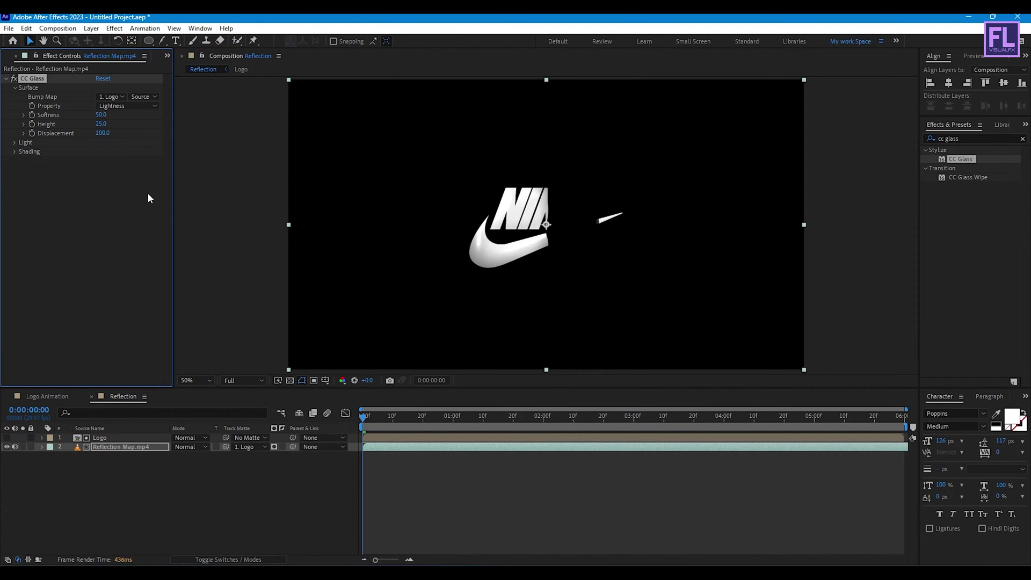
{"action": "left_click", "coordinate": [101, 124]}
{"action": "type", "text": "100"}
{"action": "key", "text": "Return"}
{"action": "left_click", "coordinate": [102, 133]}
{"action": "type", "text": "-1"}
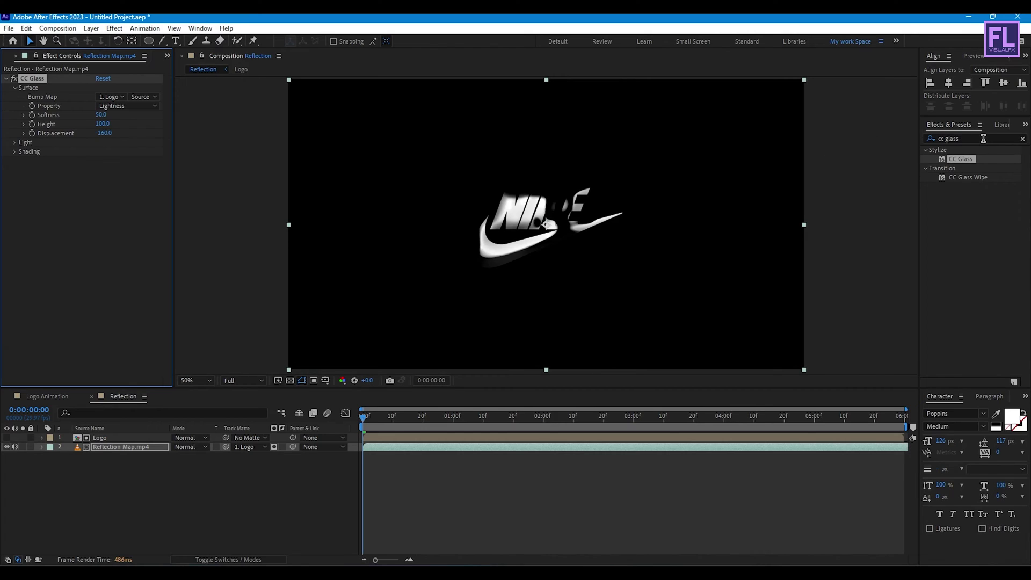
Apply the CC Blobbylize effect to the Reflection Map.mp4 layer with Logo as its Blob Layer.
{"action": "key", "text": "ctrl+5"}
{"action": "type", "text": "cc blov"}
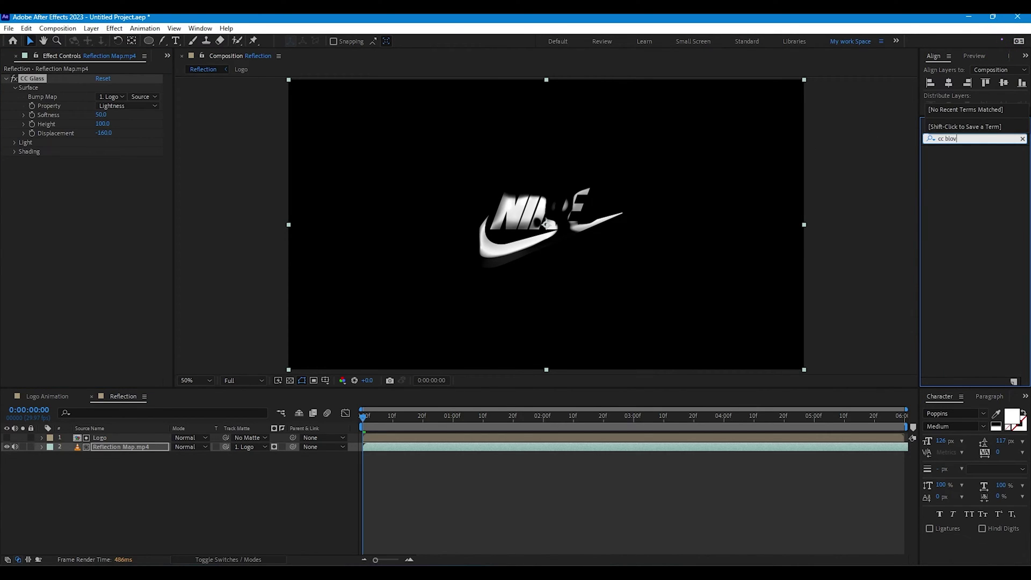
{"action": "key", "text": "BackSpace"}
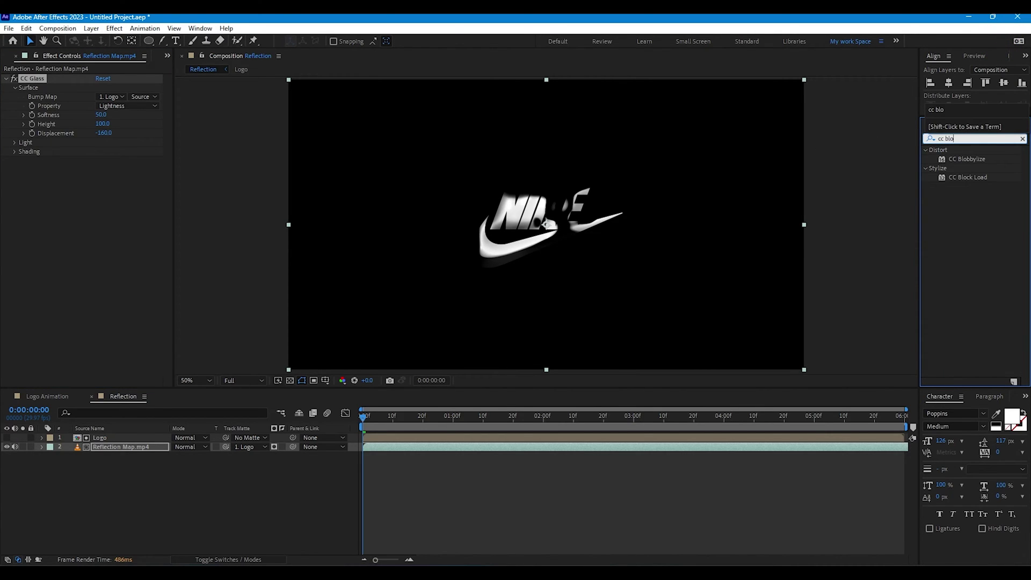
{"action": "left_click_drag", "start_coordinate": [967, 159], "coordinate": [72, 178]}
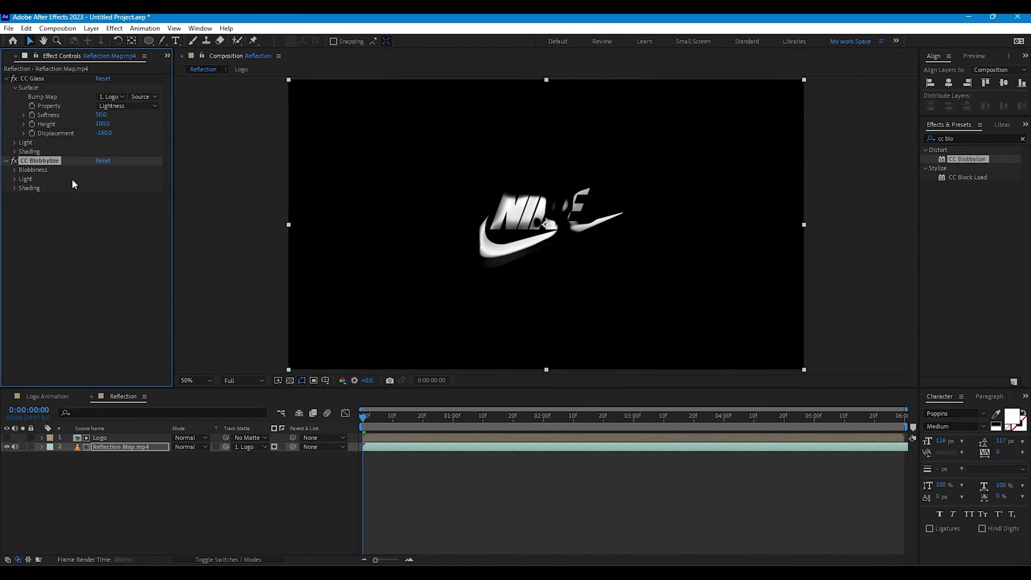
{"action": "left_click", "coordinate": [15, 170]}
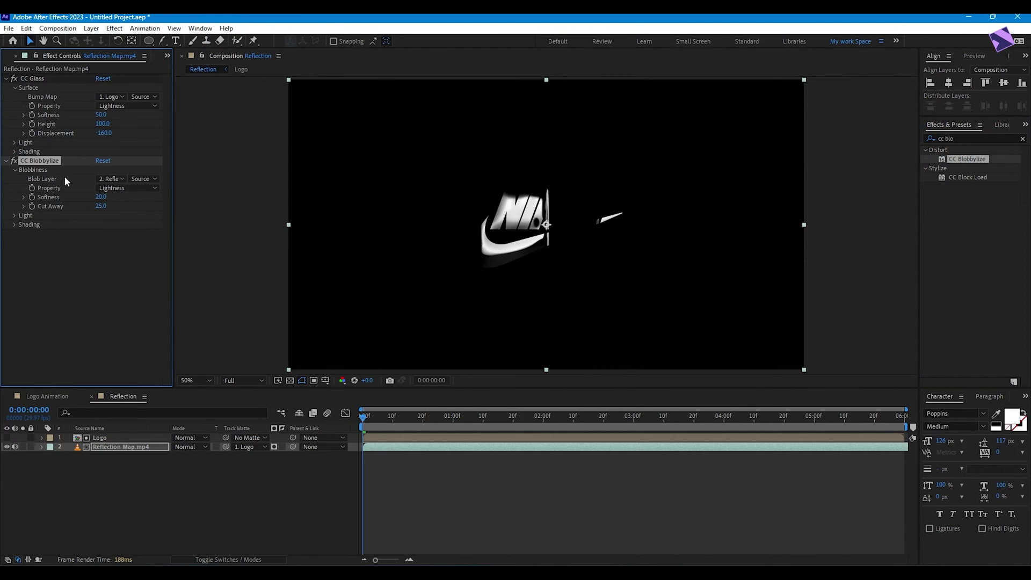
{"action": "left_click", "coordinate": [112, 180]}
{"action": "left_click", "coordinate": [124, 209]}
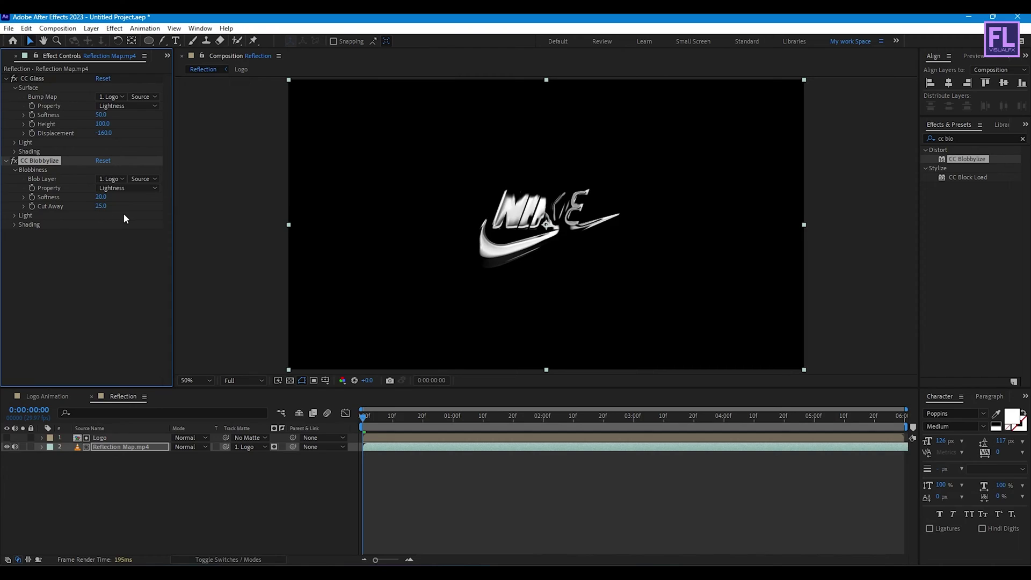
Set the CC Blobbylize Softness to 15 and Cut Away to 45.
{"action": "left_click", "coordinate": [101, 198]}
{"action": "type", "text": "15"}
{"action": "left_click", "coordinate": [104, 252]}
{"action": "left_click", "coordinate": [98, 206]}
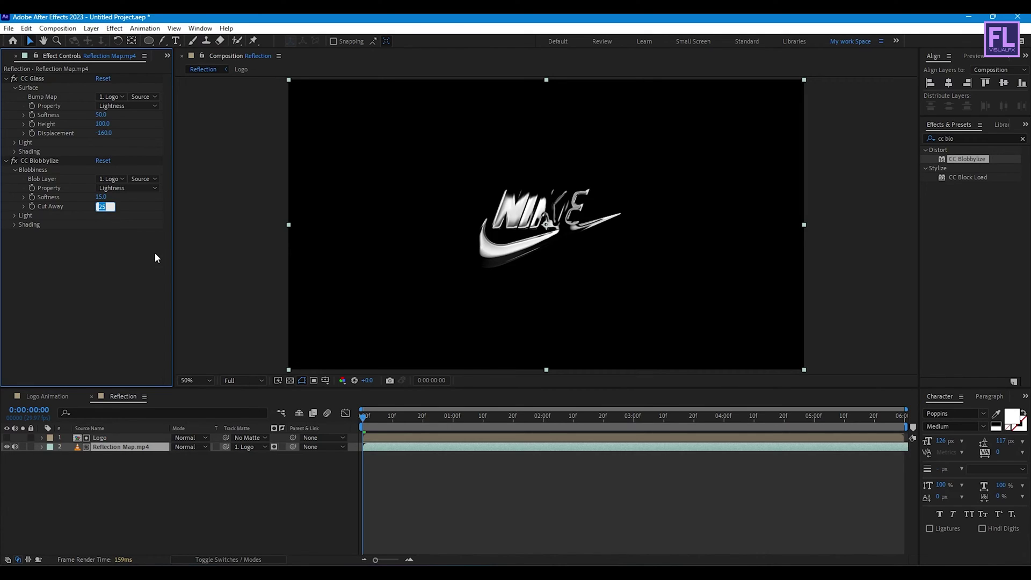
{"action": "type", "text": "45"}
{"action": "key", "text": "Return"}
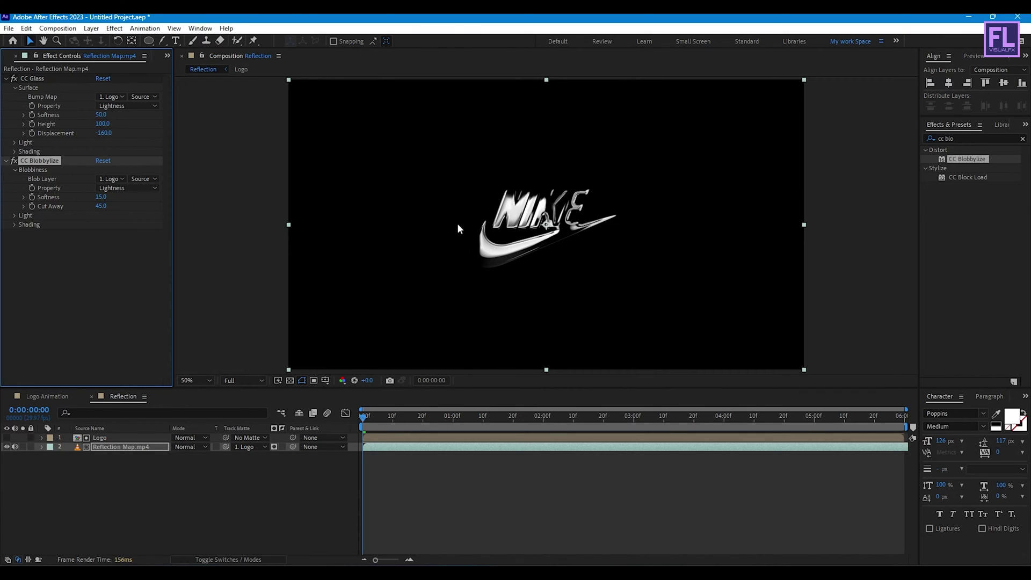
Add the Reflection composition as the top layer of Logo Animation and shift its start to 0:00:01:05.
{"action": "left_click", "coordinate": [105, 279]}
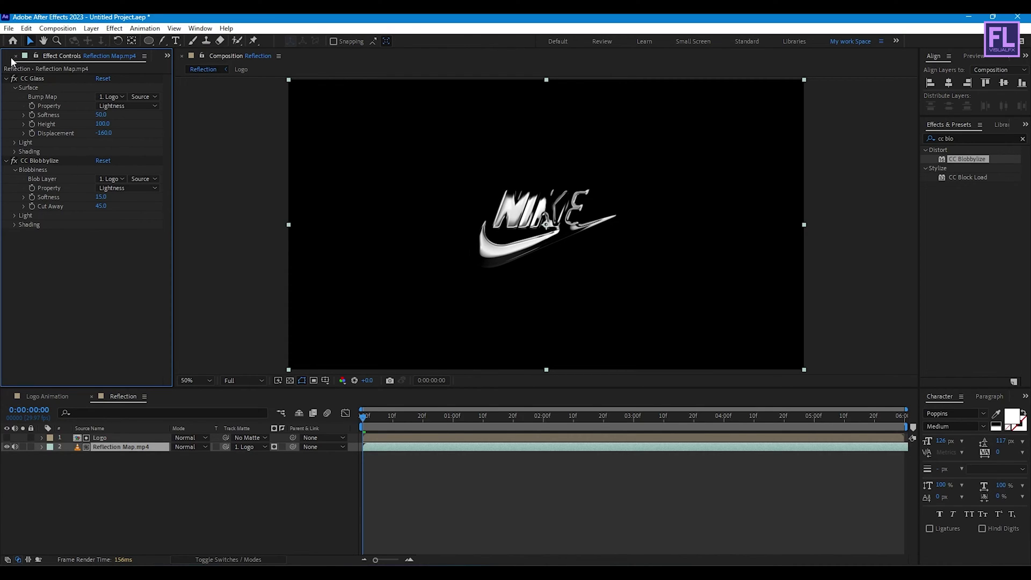
{"action": "left_click", "coordinate": [36, 397]}
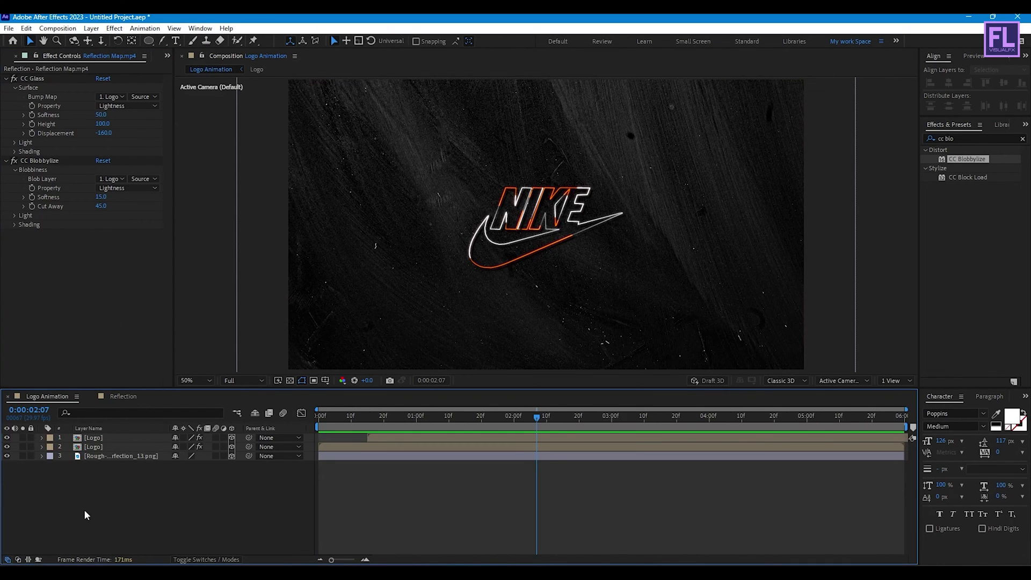
{"action": "key", "text": "ctrl+0"}
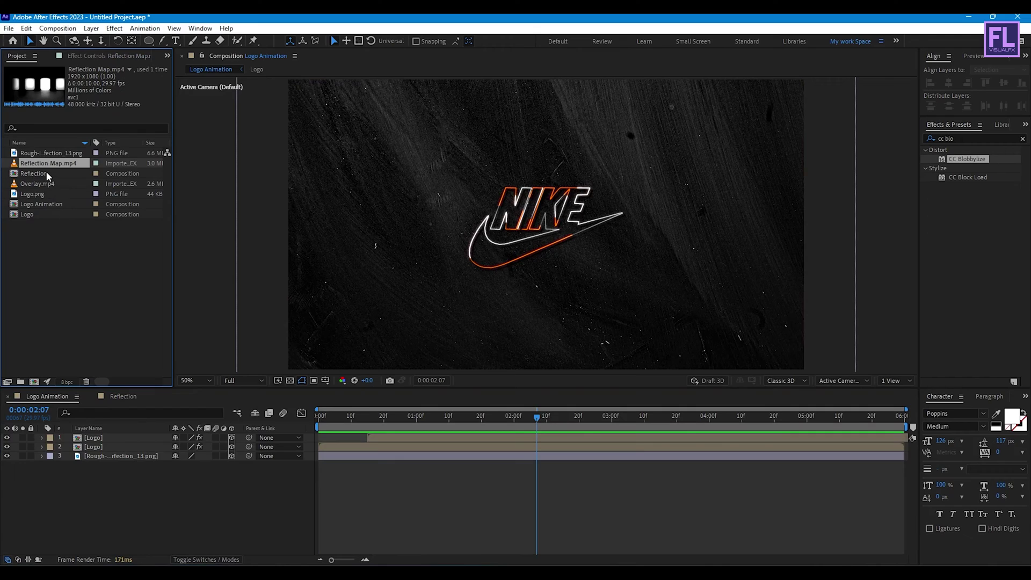
{"action": "left_click", "coordinate": [43, 175]}
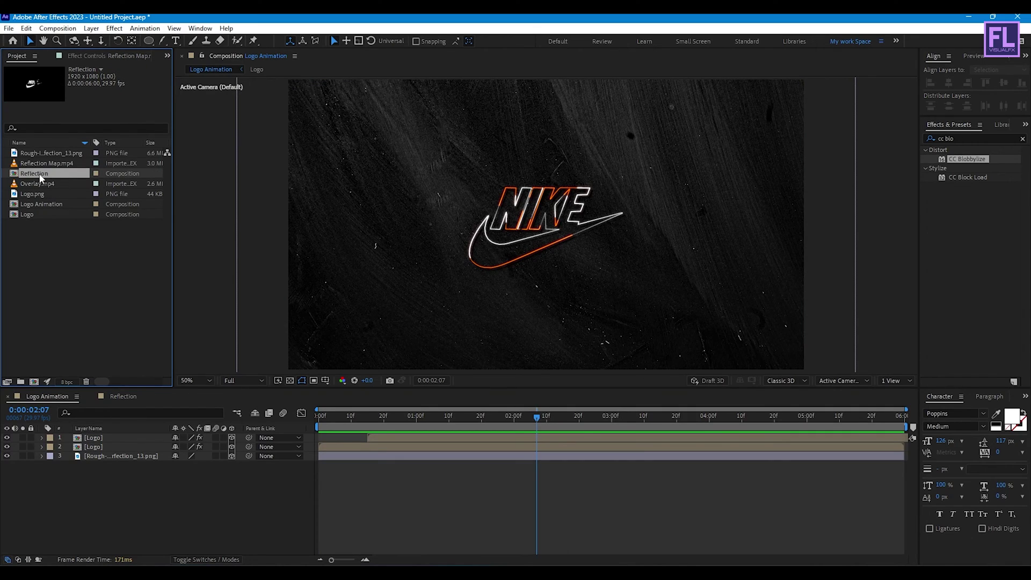
{"action": "left_click_drag", "start_coordinate": [40, 179], "coordinate": [105, 437]}
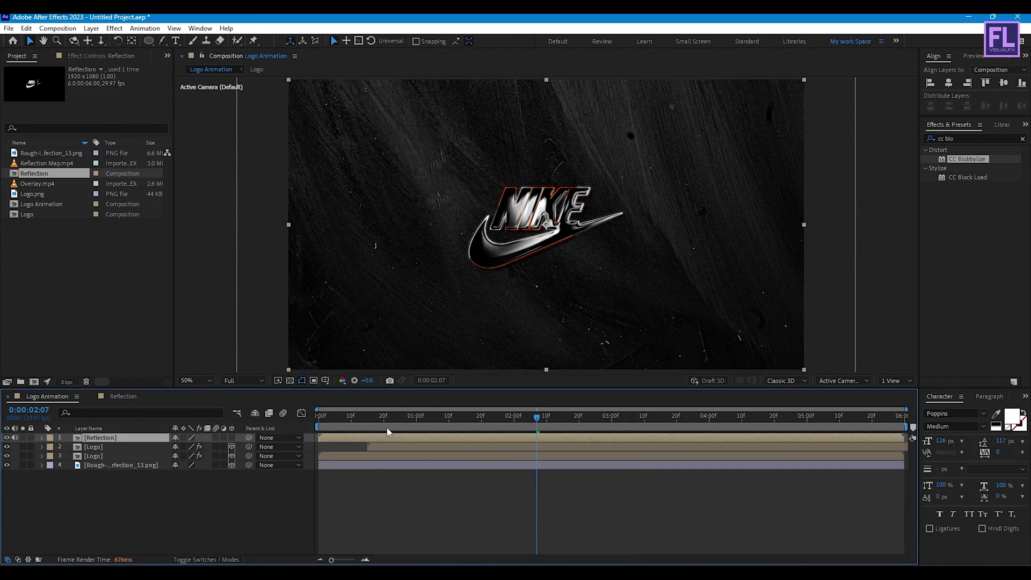
{"action": "left_click_drag", "start_coordinate": [381, 418], "coordinate": [489, 436]}
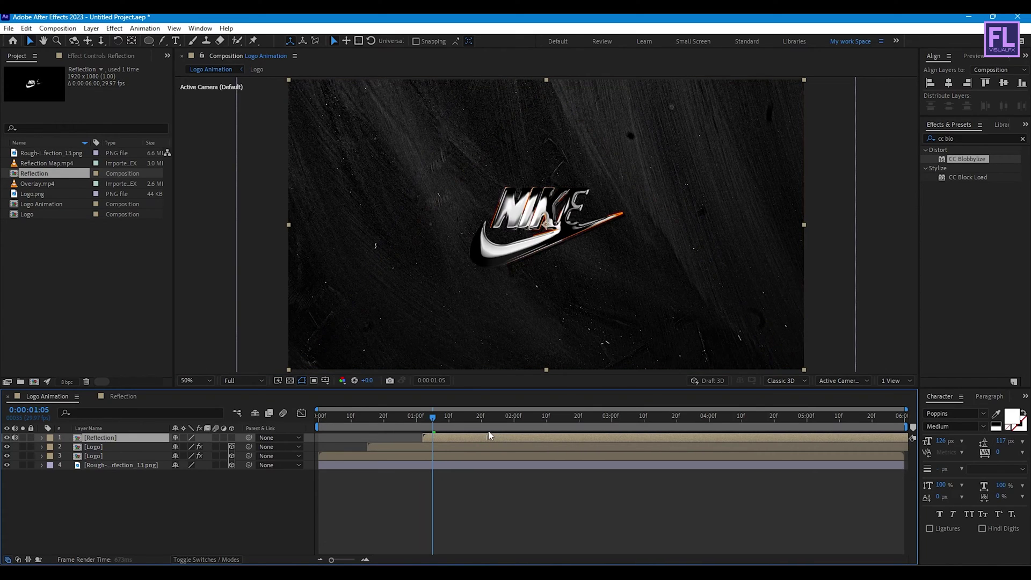
{"action": "mouse_move", "coordinate": [433, 418]}
{"action": "left_mouse_down"}
{"action": "mouse_move", "coordinate": [419, 418]}
{"action": "mouse_move", "coordinate": [435, 419]}
{"action": "left_mouse_up"}
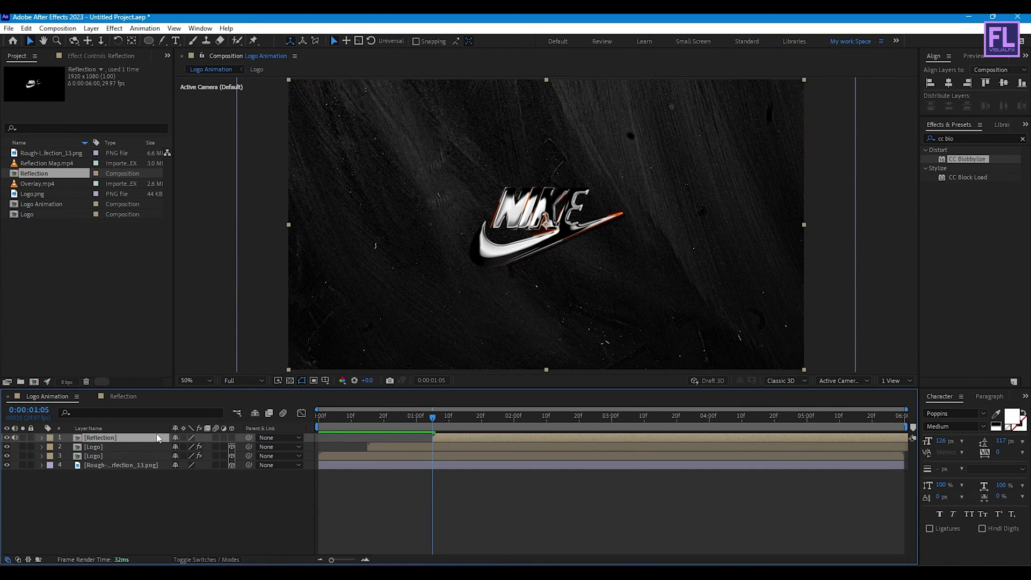
Set the Reflection layer's blending mode to Screen and make it a 3D layer.
{"action": "left_click", "coordinate": [204, 559]}
{"action": "left_click", "coordinate": [185, 437]}
{"action": "left_click", "coordinate": [252, 223]}
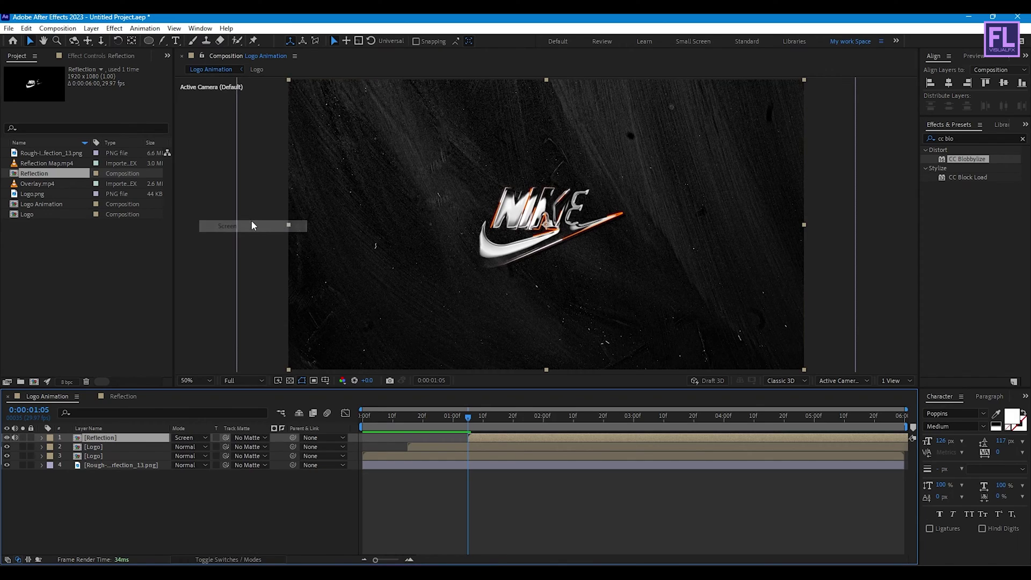
{"action": "left_click", "coordinate": [233, 558]}
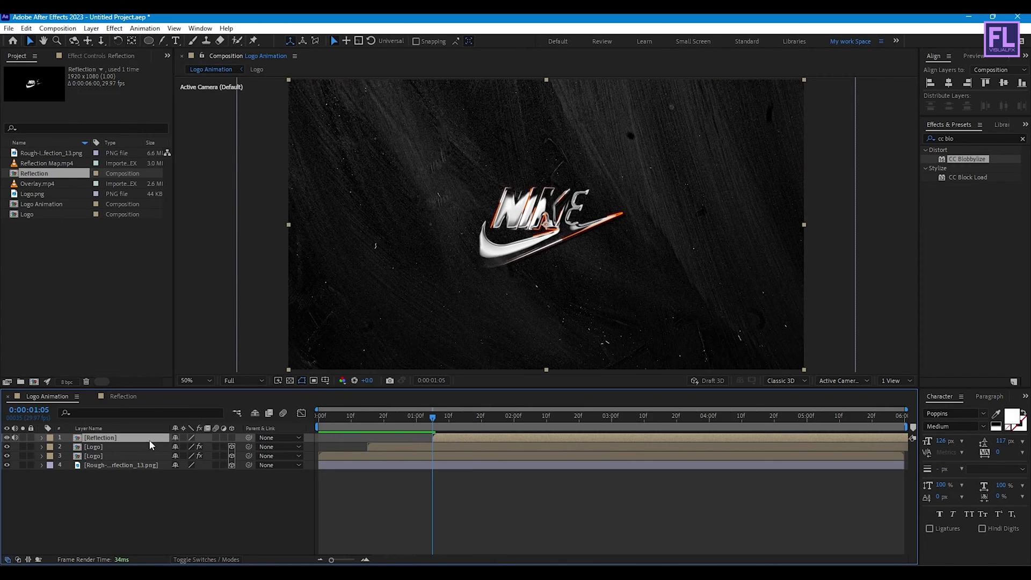
{"action": "left_click", "coordinate": [232, 437]}
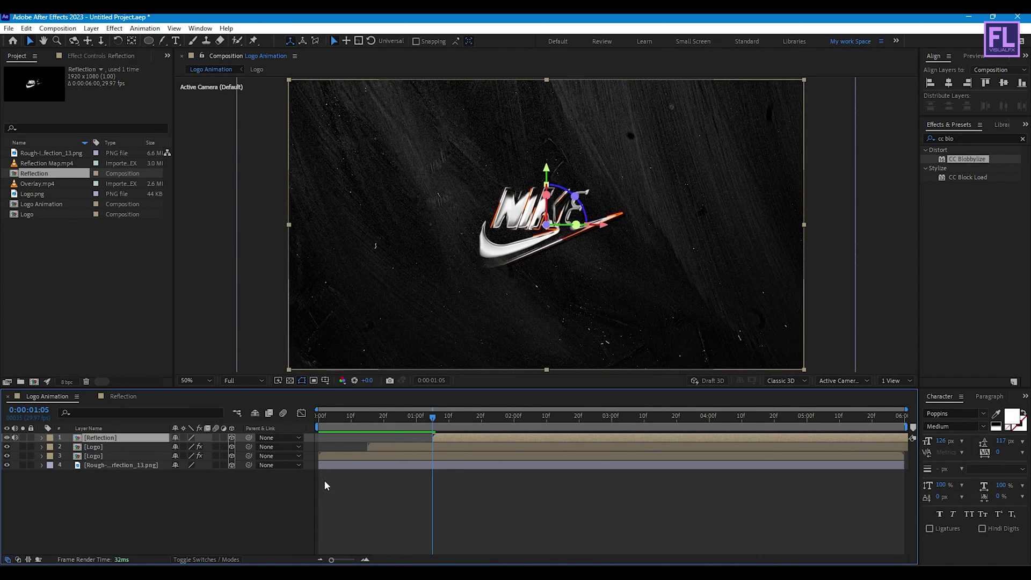
{"action": "key", "text": "period"}
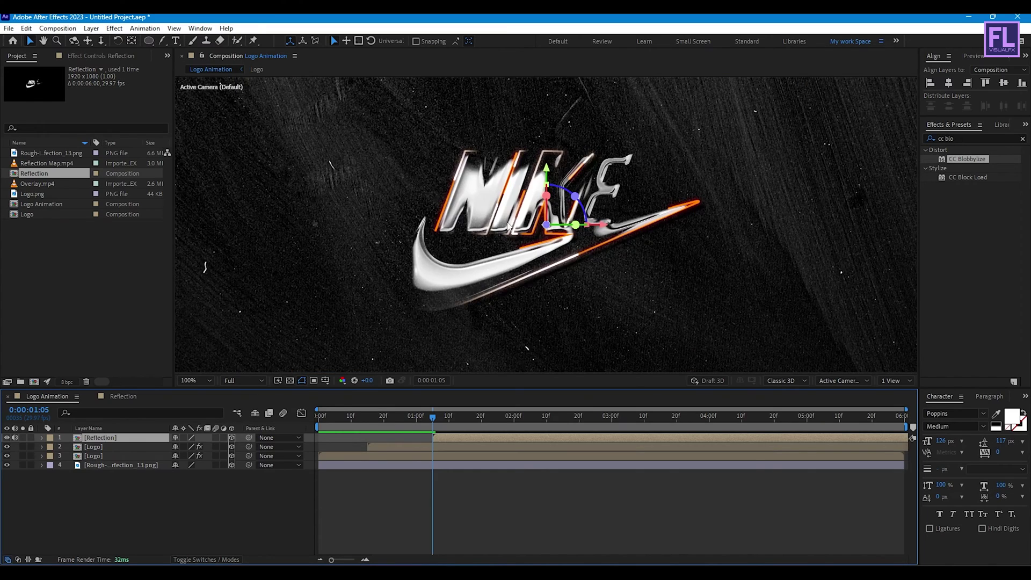
{"action": "key", "text": "comma"}
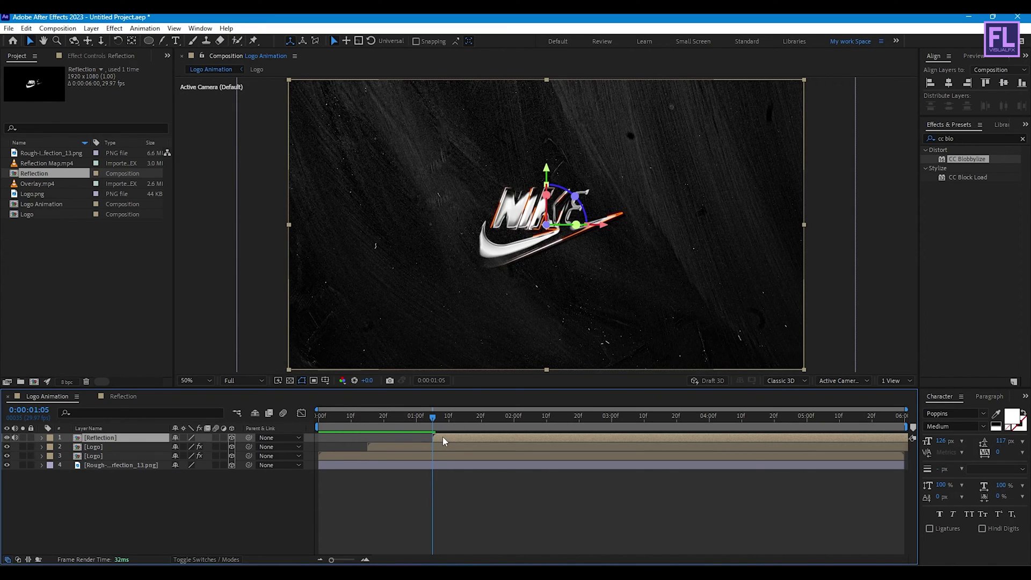
Keyframe the Reflection layer's opacity from 0% at 0:00:01:05 to 100% at 0:00:02:25.
{"action": "key", "text": "t"}
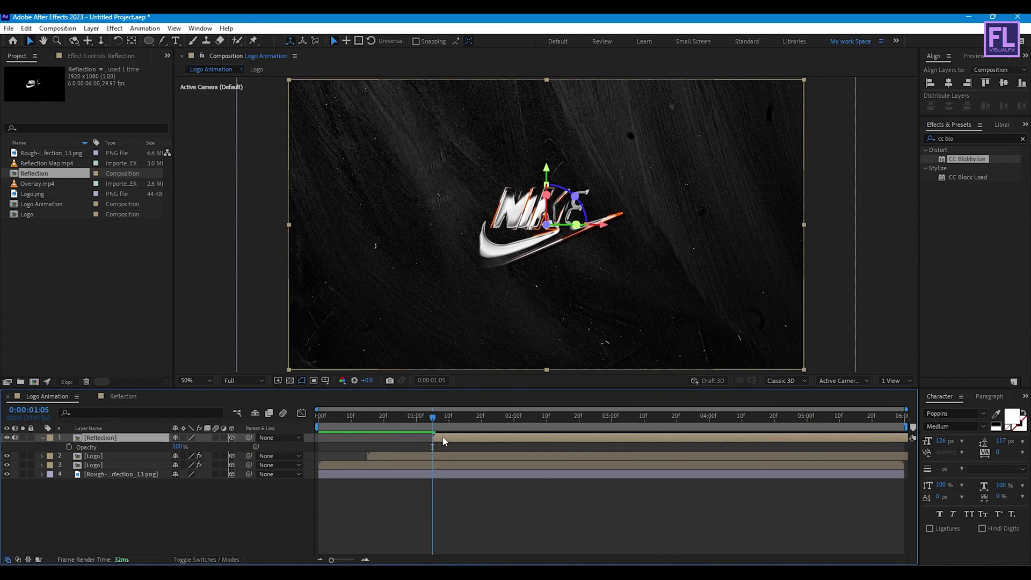
{"action": "left_click", "coordinate": [69, 447]}
{"action": "left_click", "coordinate": [177, 447]}
{"action": "type", "text": "0"}
{"action": "key", "text": "Return"}
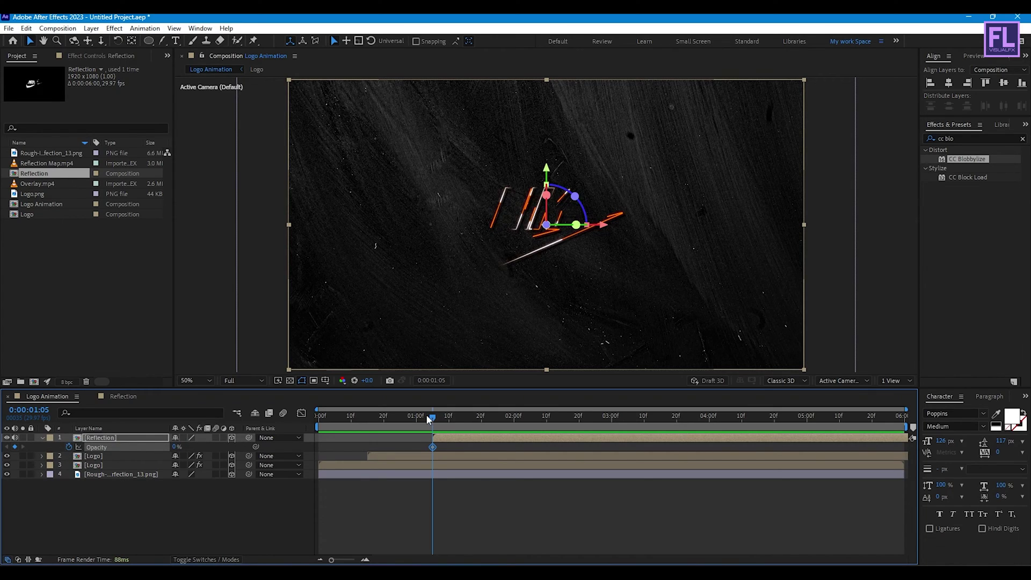
{"action": "left_click_drag", "start_coordinate": [426, 414], "coordinate": [594, 421]}
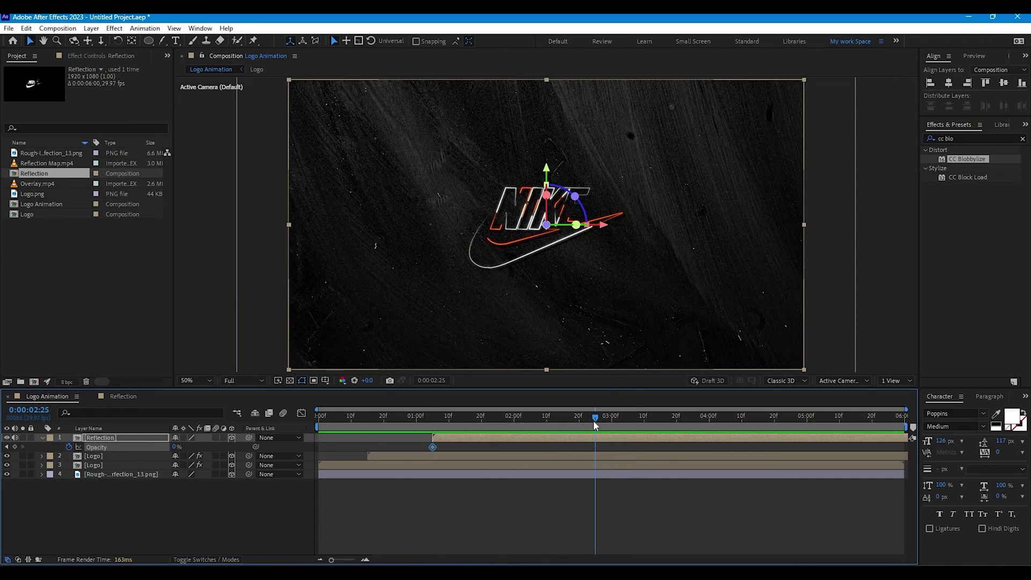
{"action": "left_click_drag", "start_coordinate": [177, 446], "coordinate": [710, 430]}
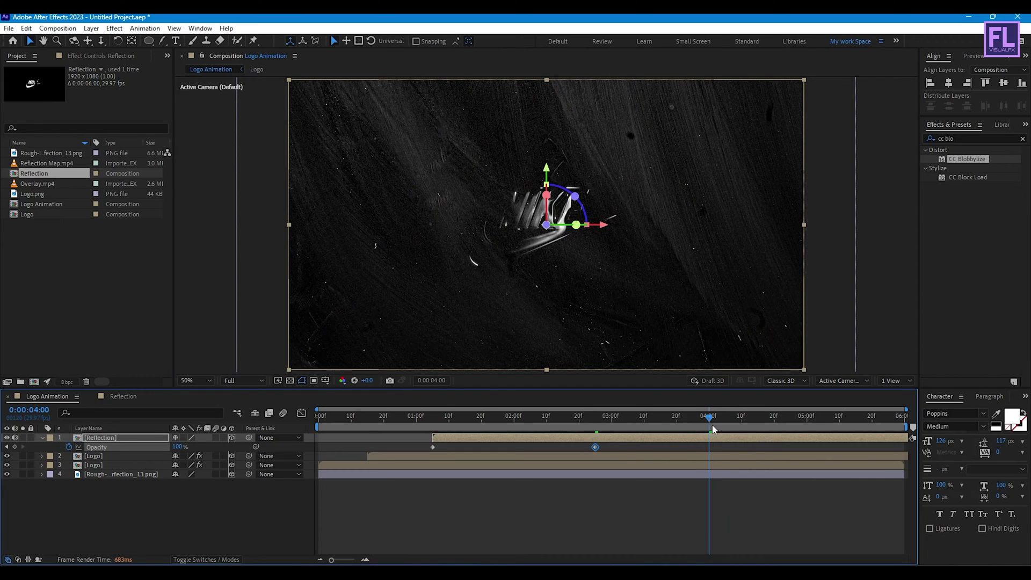
Add a 100% opacity keyframe at 0:00:04:00 and a 0% keyframe at 0:00:05:00 on the Reflection layer.
{"action": "left_click", "coordinate": [15, 446]}
{"action": "left_click_drag", "start_coordinate": [713, 419], "coordinate": [806, 417]}
{"action": "left_click_drag", "start_coordinate": [178, 447], "coordinate": [163, 452]}
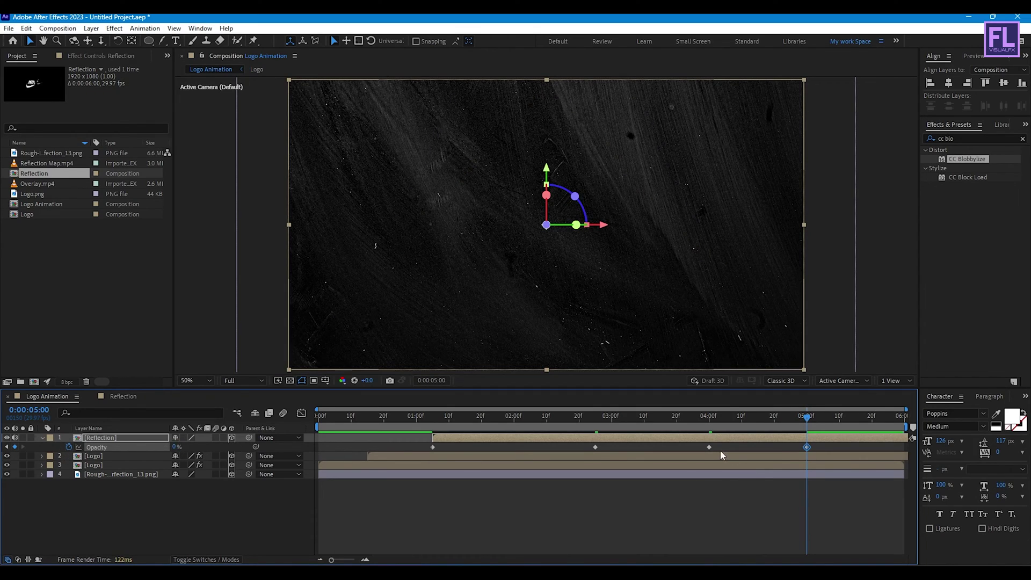
Move the third Reflection opacity keyframe to about 0:00:04:05, then Easy Ease all the opacity keyframes and preview the fade.
{"action": "left_click_drag", "start_coordinate": [709, 447], "coordinate": [726, 447]}
{"action": "left_click_drag", "start_coordinate": [814, 444], "coordinate": [295, 450]}
{"action": "key", "text": "F9"}
{"action": "left_click", "coordinate": [96, 495]}
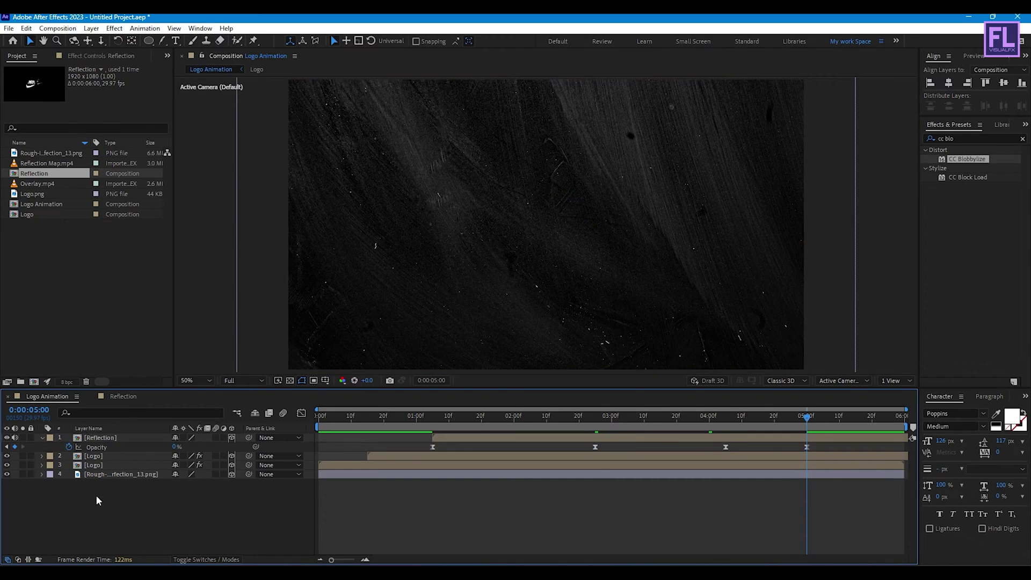
{"action": "left_click_drag", "start_coordinate": [412, 416], "coordinate": [626, 427]}
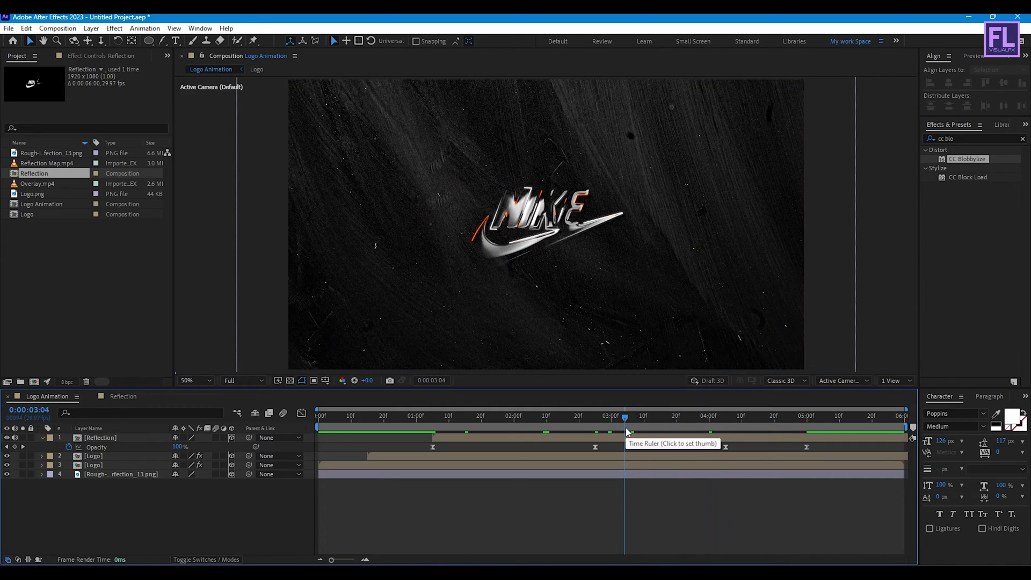
Add the Logo composition directly below the Reflection layer and apply the Fill effect to it.
{"action": "left_click", "coordinate": [26, 215]}
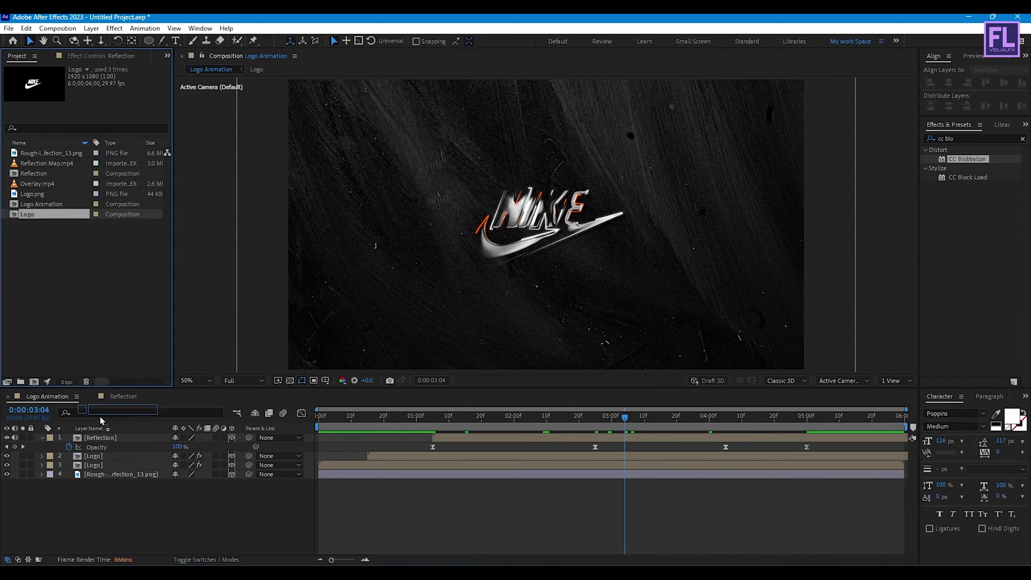
{"action": "left_click_drag", "start_coordinate": [100, 417], "coordinate": [101, 450]}
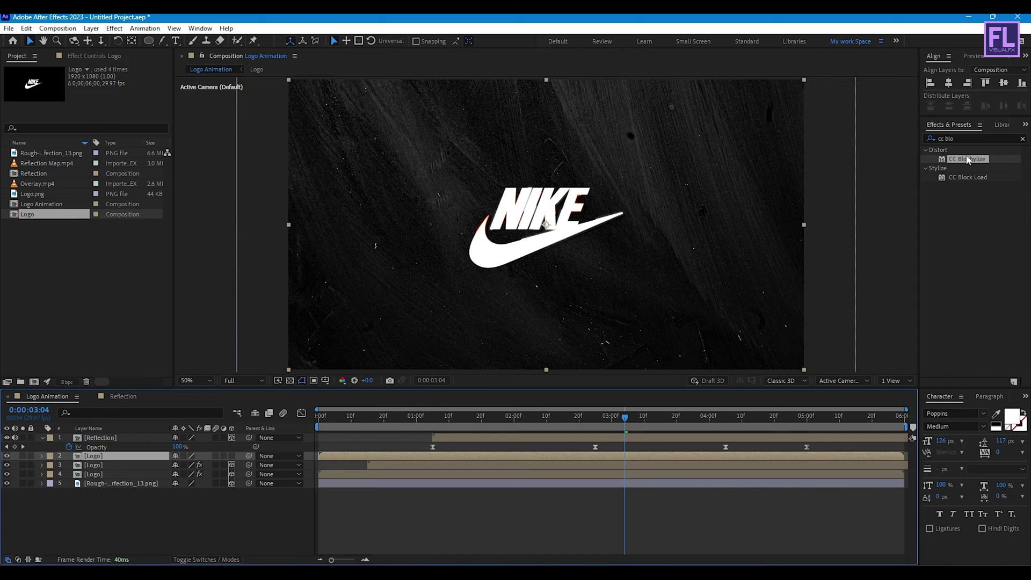
{"action": "left_click", "coordinate": [918, 140]}
{"action": "type", "text": "fill"}
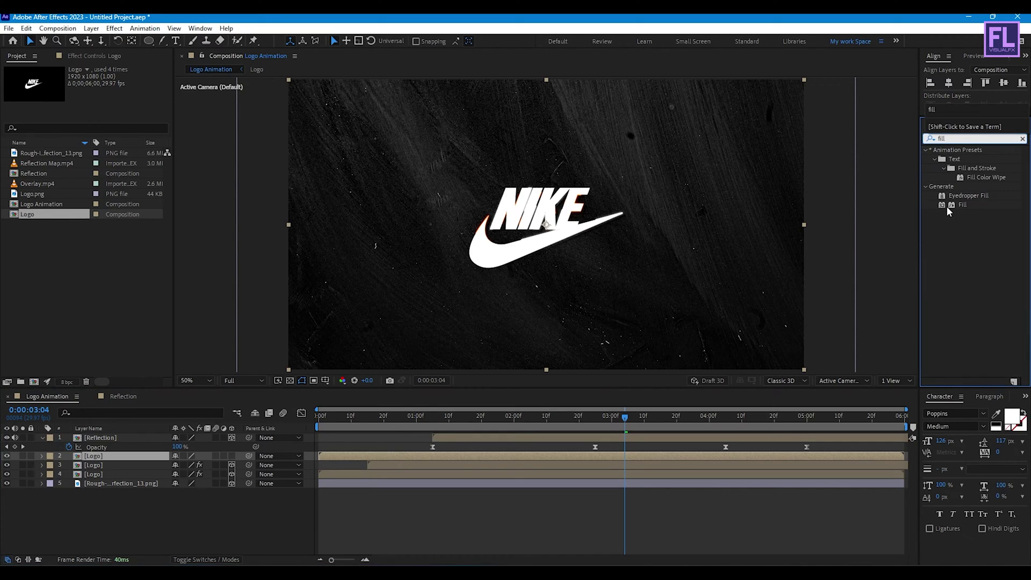
{"action": "left_click_drag", "start_coordinate": [948, 210], "coordinate": [105, 457]}
Set the Fill color of the new Logo layer to orange FF7200.
{"action": "left_click", "coordinate": [101, 106]}
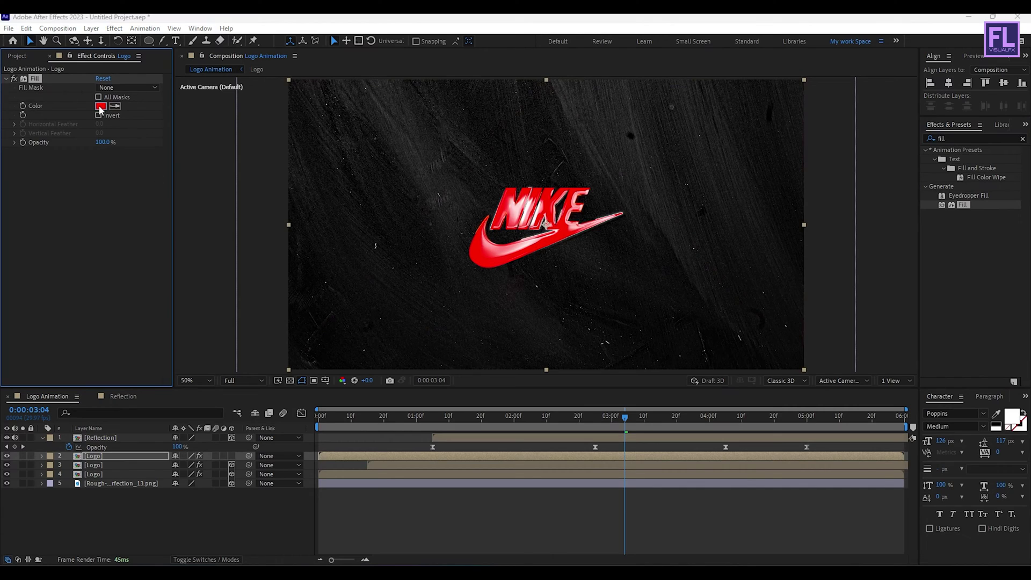
{"action": "left_click_drag", "start_coordinate": [604, 200], "coordinate": [778, 129]}
{"action": "left_click", "coordinate": [716, 270]}
{"action": "left_click_drag", "start_coordinate": [717, 268], "coordinate": [720, 274]}
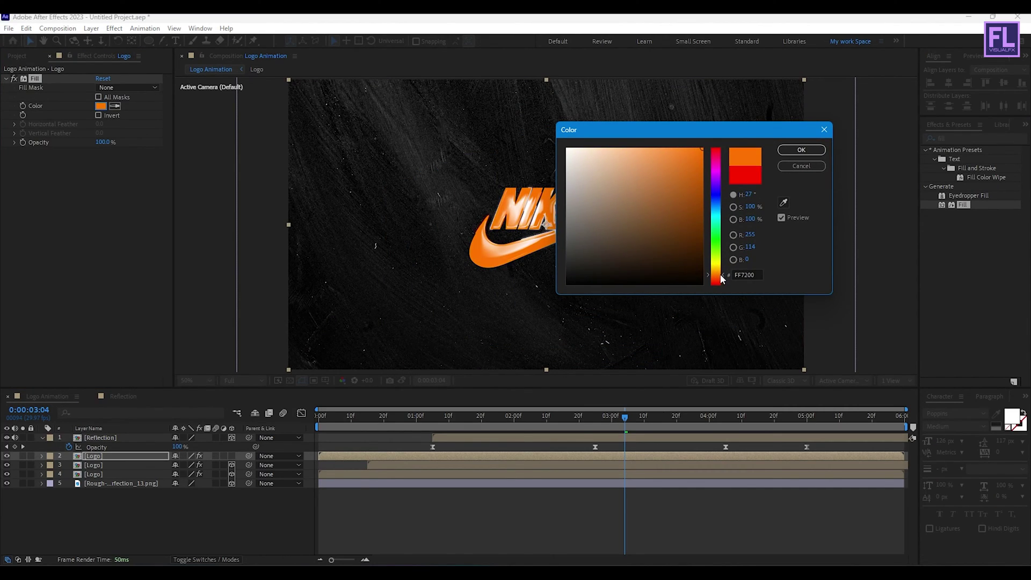
{"action": "left_click", "coordinate": [797, 150]}
{"action": "scroll", "coordinate": [519, 220], "scroll_direction": "up", "scroll_amount": 1}
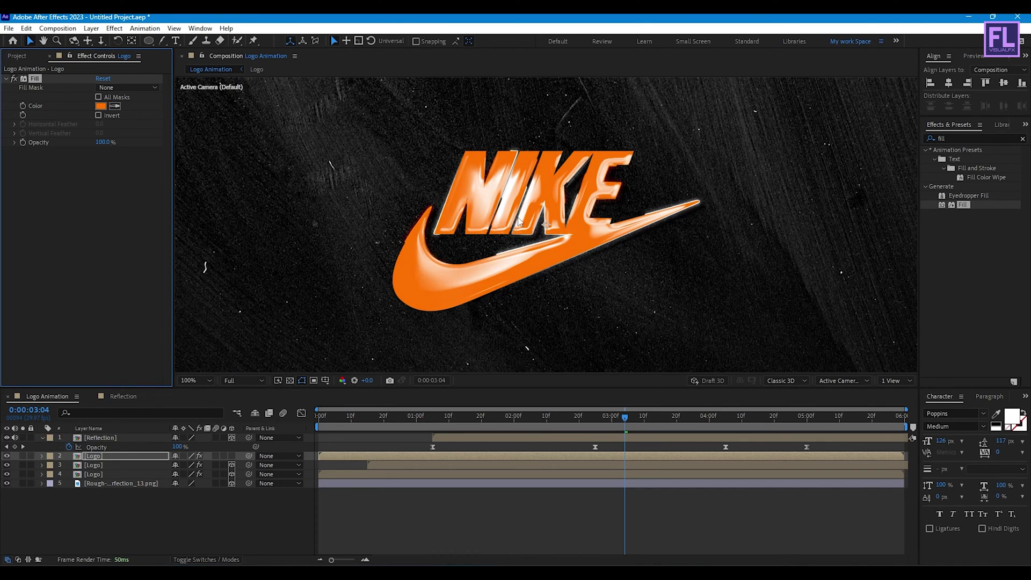
{"action": "scroll", "coordinate": [520, 220], "scroll_direction": "down", "scroll_amount": 3}
Shift the filled Logo layer's start to 0:00:01:28 and keyframe its opacity at 0% there.
{"action": "left_click_drag", "start_coordinate": [341, 456], "coordinate": [527, 457]}
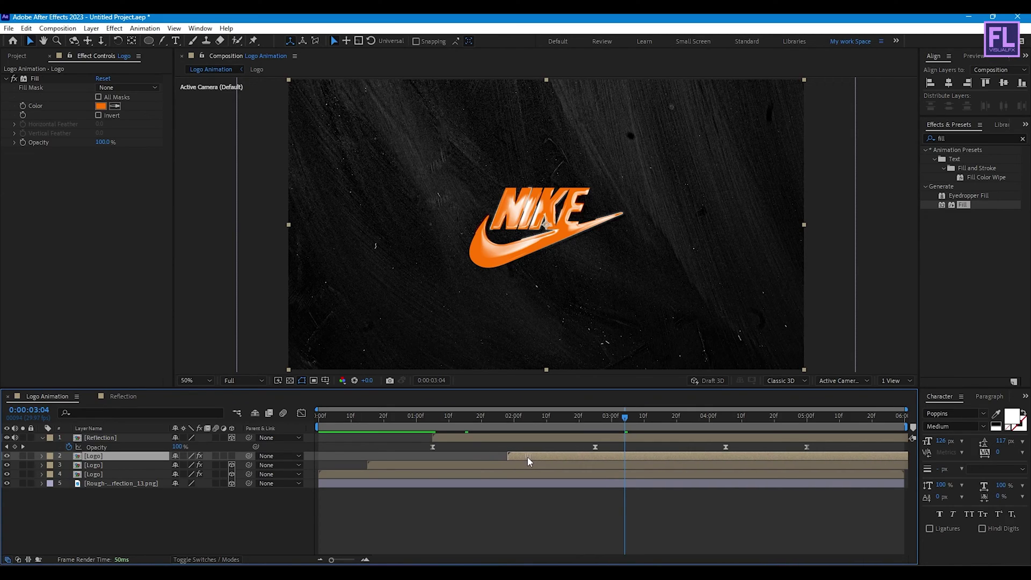
{"action": "key", "text": "i"}
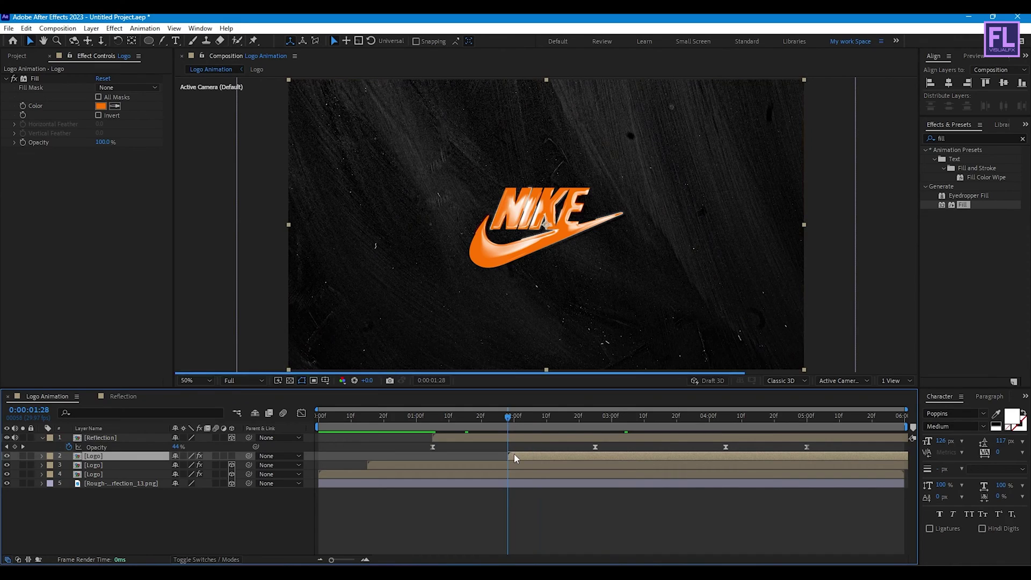
{"action": "key", "text": "t"}
{"action": "left_click", "coordinate": [68, 465]}
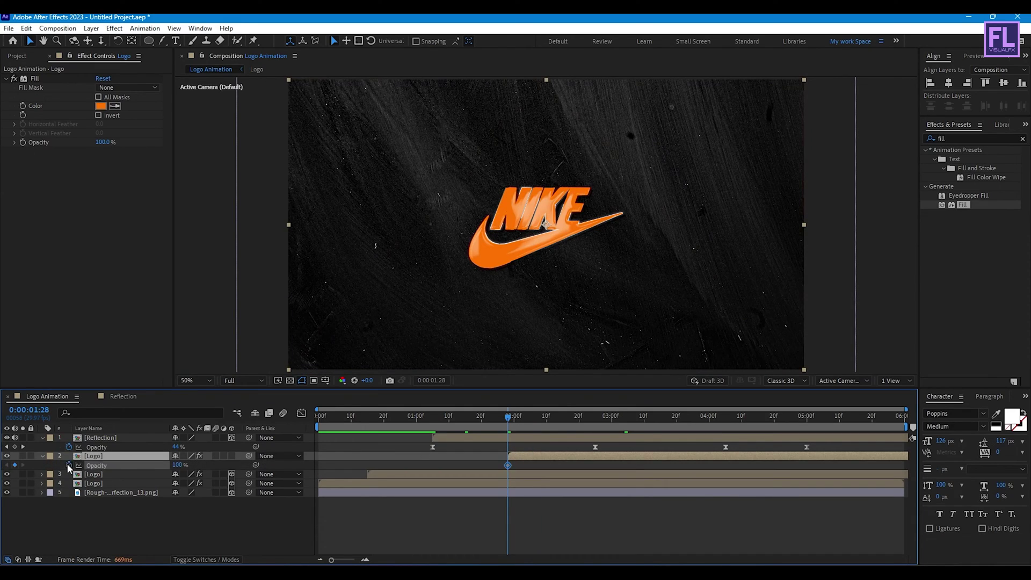
{"action": "left_click", "coordinate": [178, 466]}
{"action": "type", "text": "0"}
{"action": "key", "text": "Return"}
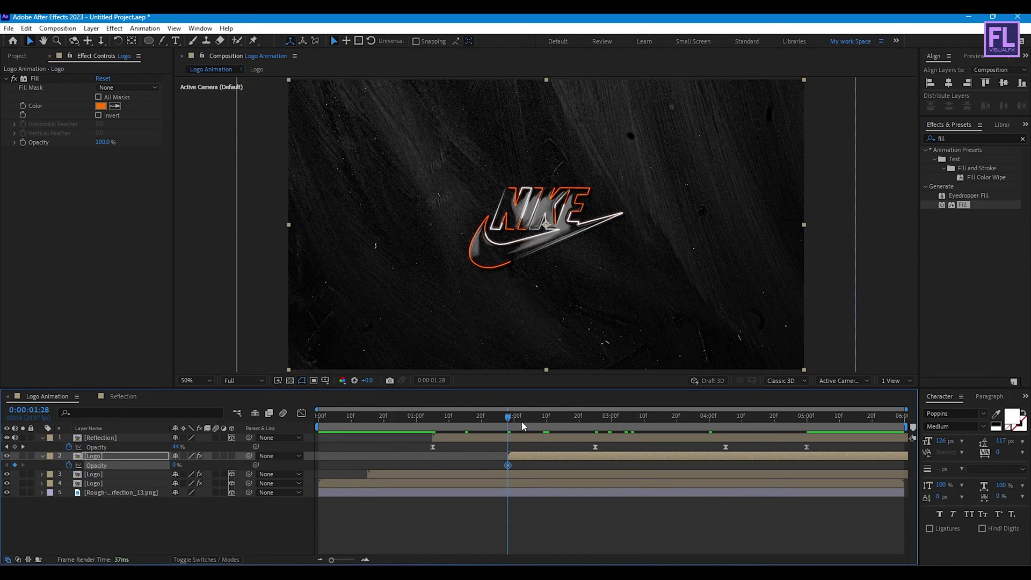
Keyframe the filled Logo layer's opacity at 100% at 0:00:02:25, aligned with the Reflection keyframe, and collapse both layers' properties.
{"action": "left_click_drag", "start_coordinate": [522, 426], "coordinate": [595, 427]}
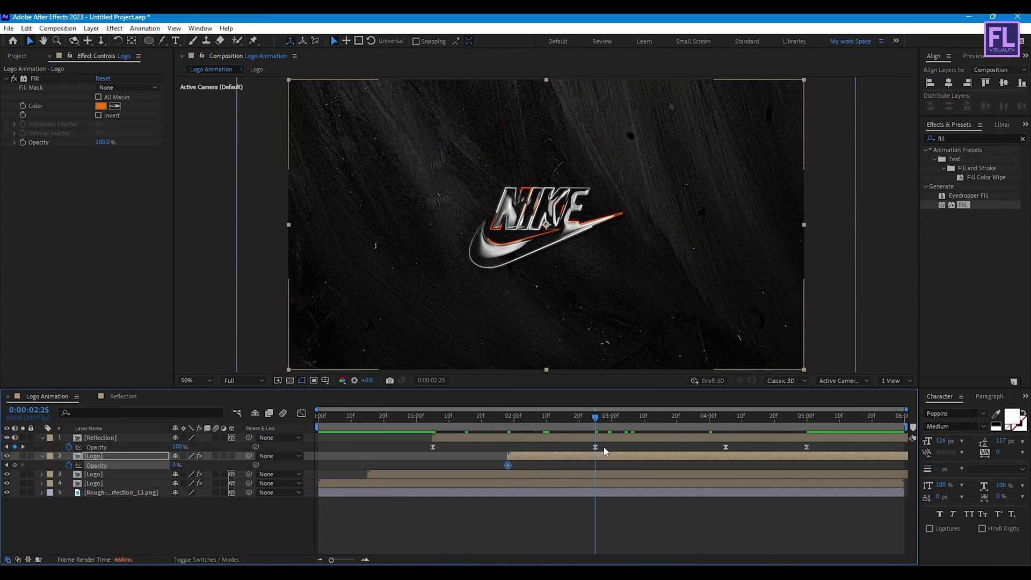
{"action": "left_click", "coordinate": [596, 447]}
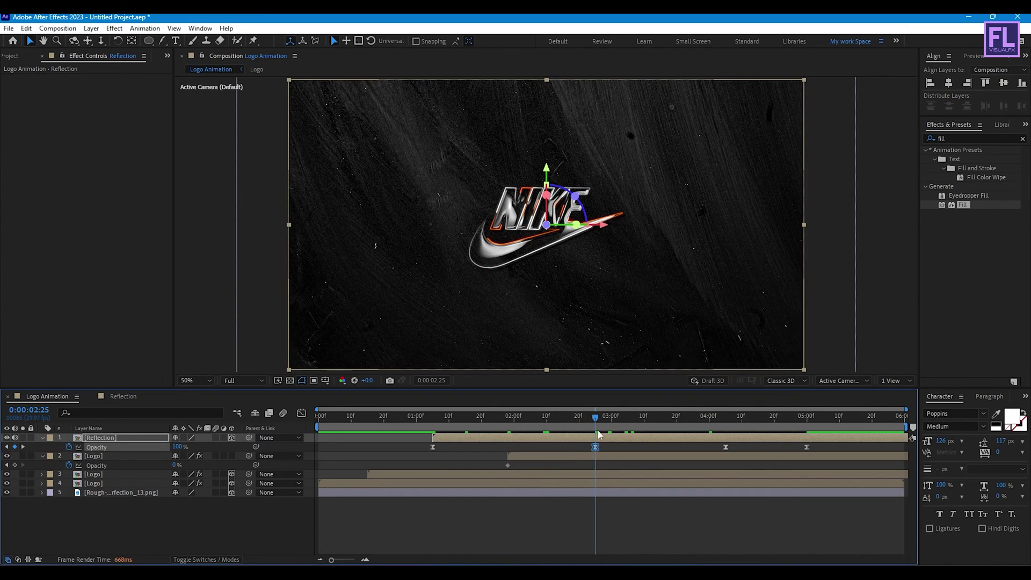
{"action": "left_click", "coordinate": [97, 465]}
{"action": "left_click_drag", "start_coordinate": [174, 465], "coordinate": [486, 466]}
{"action": "left_click", "coordinate": [663, 472]}
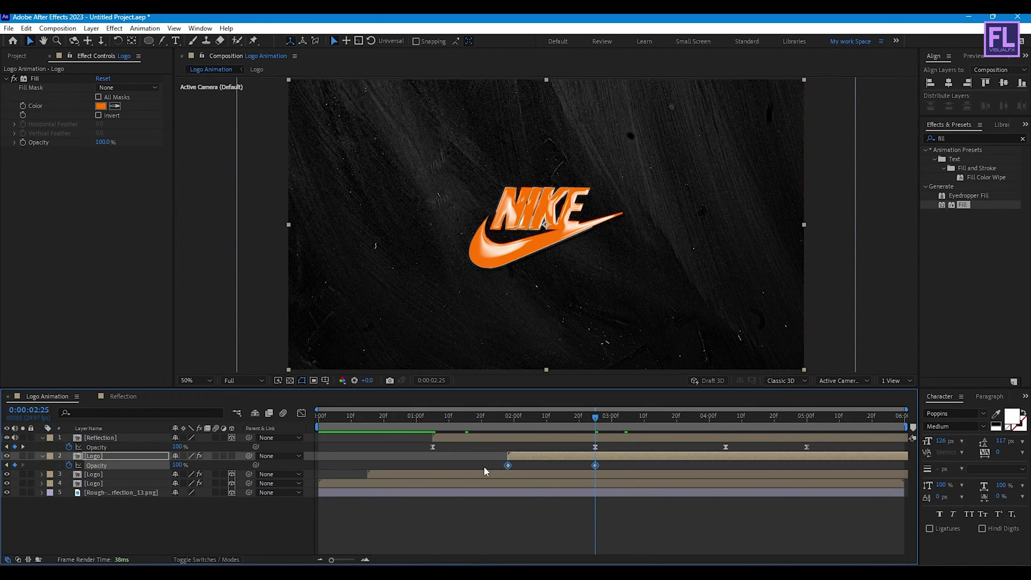
{"action": "left_click", "coordinate": [44, 456]}
{"action": "left_click", "coordinate": [43, 437]}
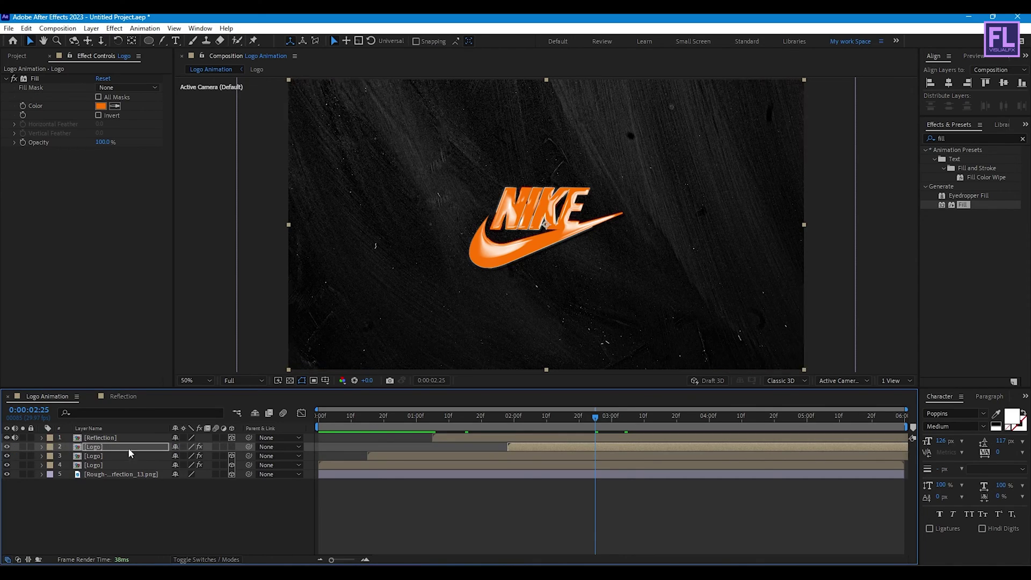
Make the orange-filled Logo layer a 3D layer and scrub the timeline to check the result.
{"action": "left_click", "coordinate": [118, 492]}
{"action": "left_click", "coordinate": [94, 447]}
{"action": "left_click", "coordinate": [231, 446]}
{"action": "left_click_drag", "start_coordinate": [595, 418], "coordinate": [650, 424]}
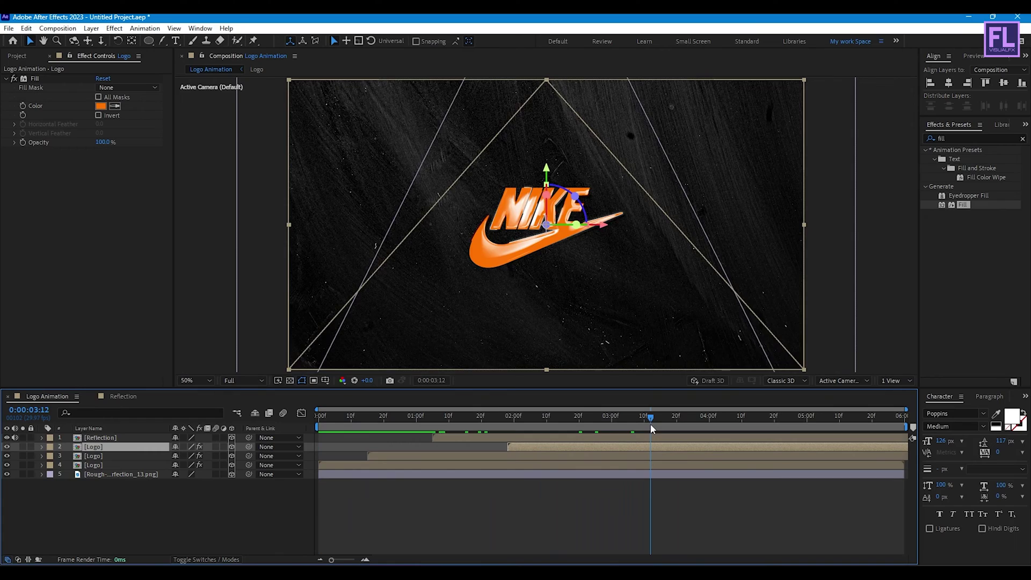
Add an opacity keyframe at 100% to the orange Vegas outline Logo layer at 0:00:02:27 and shift it slightly earlier.
{"action": "left_click", "coordinate": [102, 466]}
{"action": "key", "text": "j"}
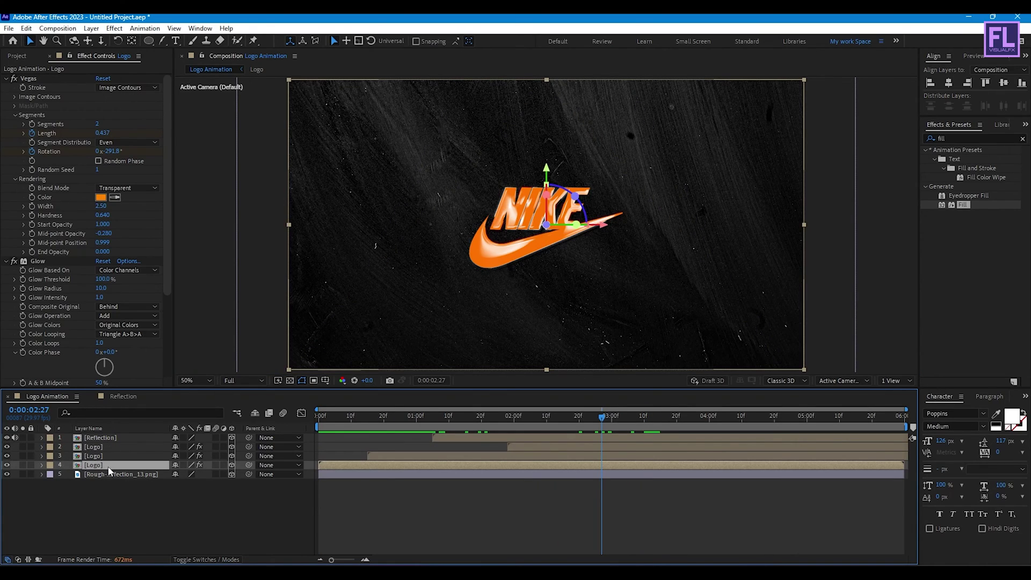
{"action": "key", "text": "u"}
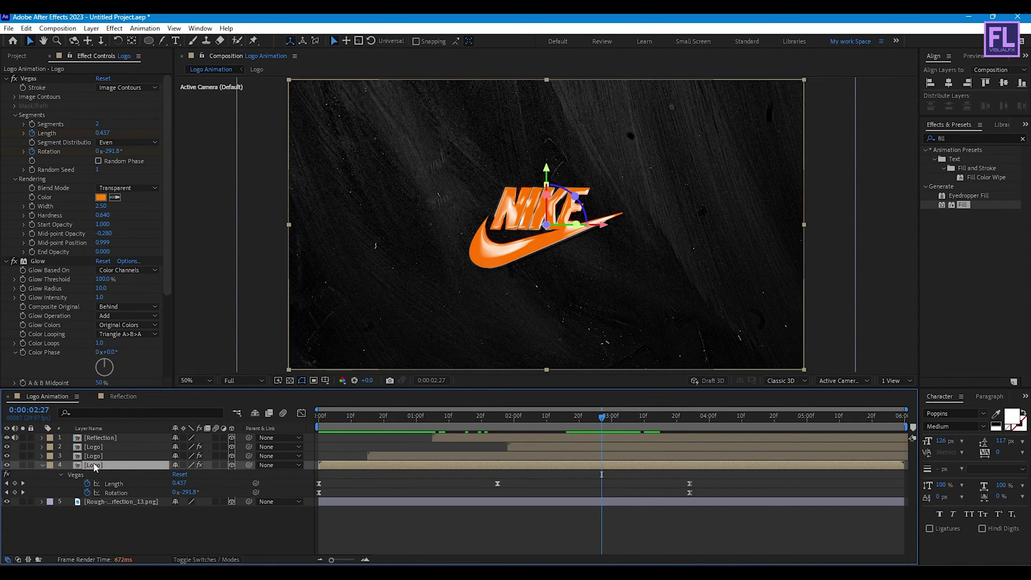
{"action": "key", "text": "shift+t"}
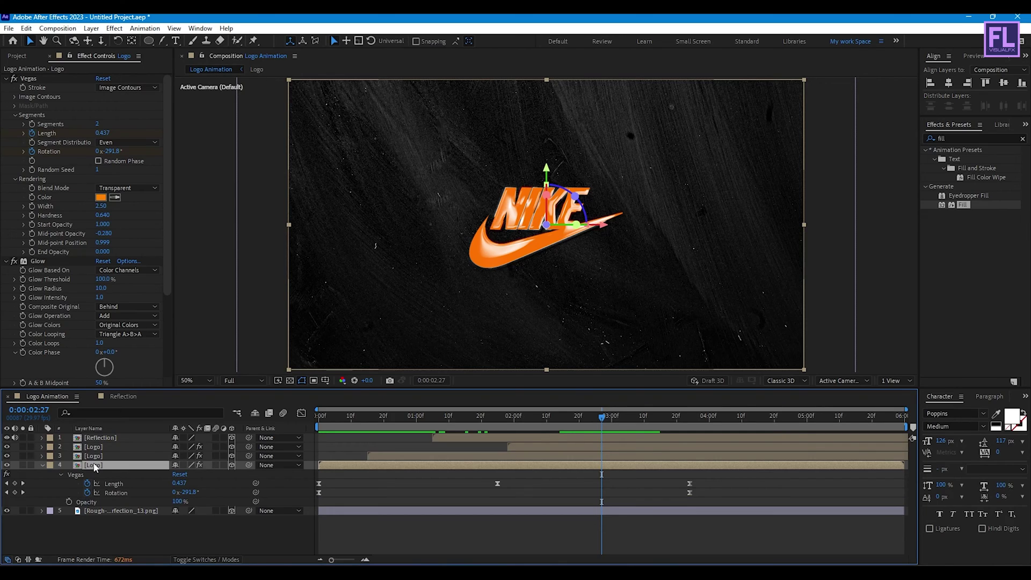
{"action": "left_click", "coordinate": [68, 502]}
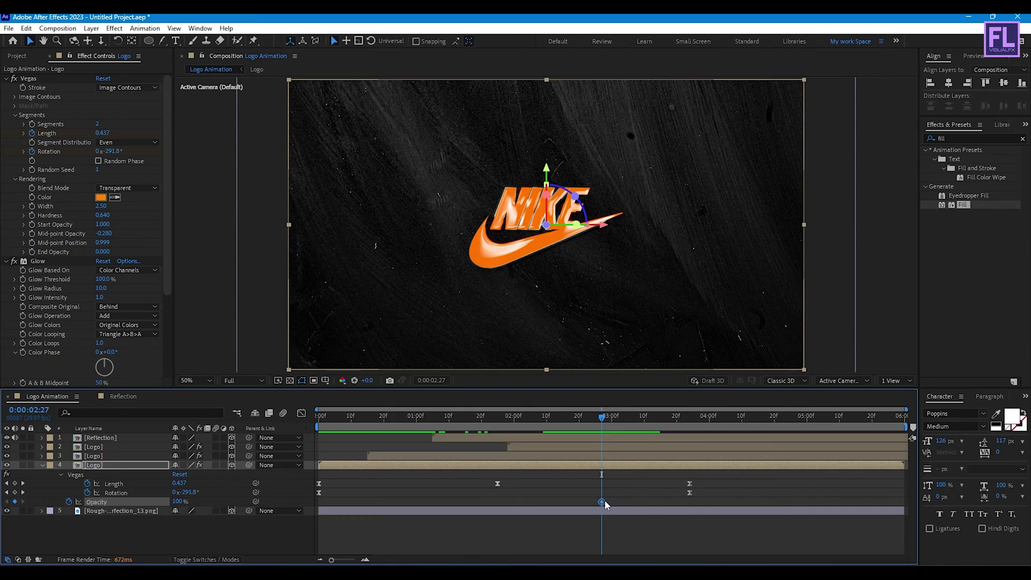
{"action": "left_click_drag", "start_coordinate": [601, 502], "coordinate": [592, 502]}
Keyframe the orange outline layer's opacity at 0% at 0:00:03:14, select both opacity keyframes and collapse the layer.
{"action": "left_click", "coordinate": [622, 417]}
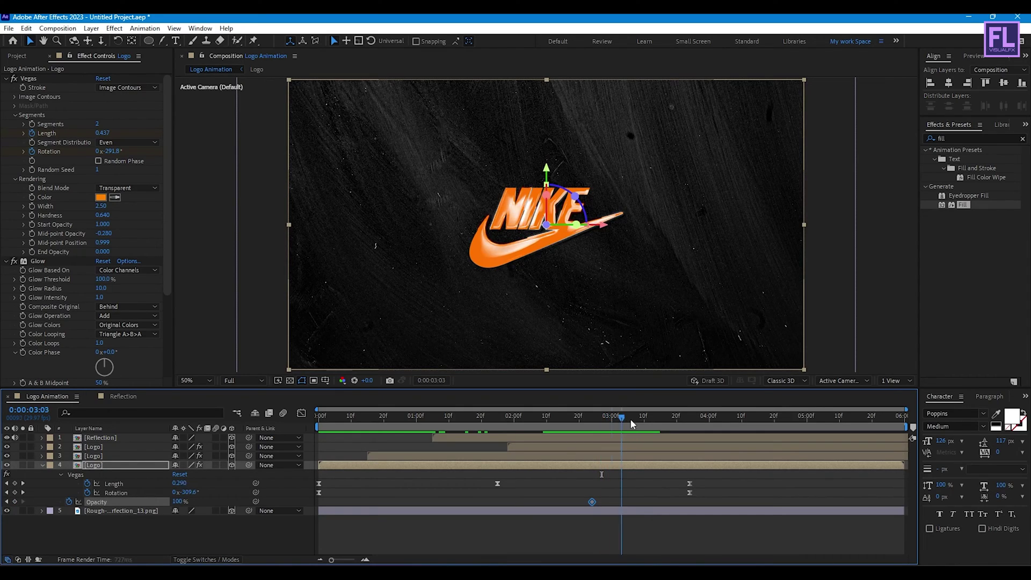
{"action": "left_click", "coordinate": [656, 420]}
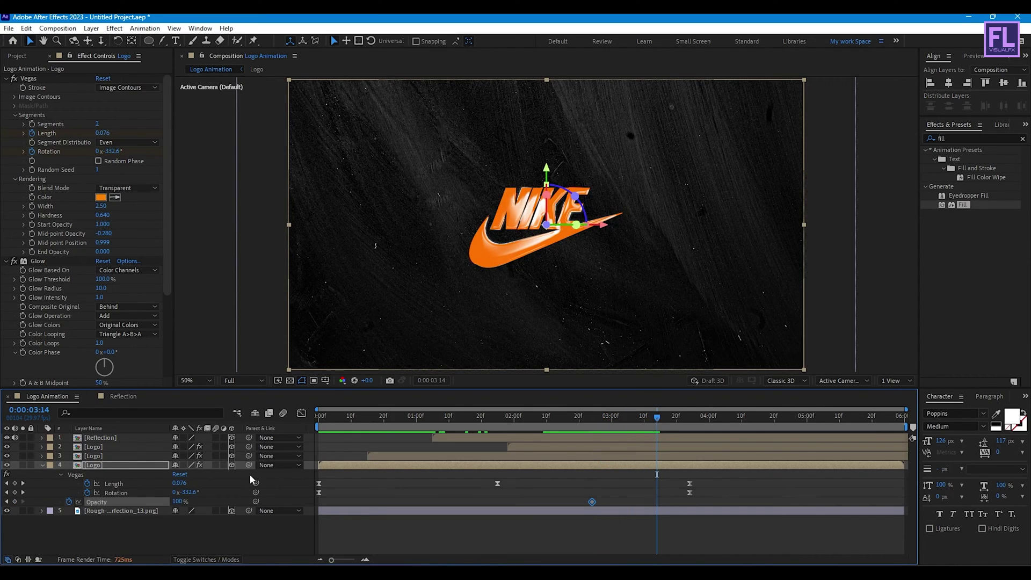
{"action": "left_click", "coordinate": [178, 501]}
{"action": "type", "text": "0"}
{"action": "key", "text": "Return"}
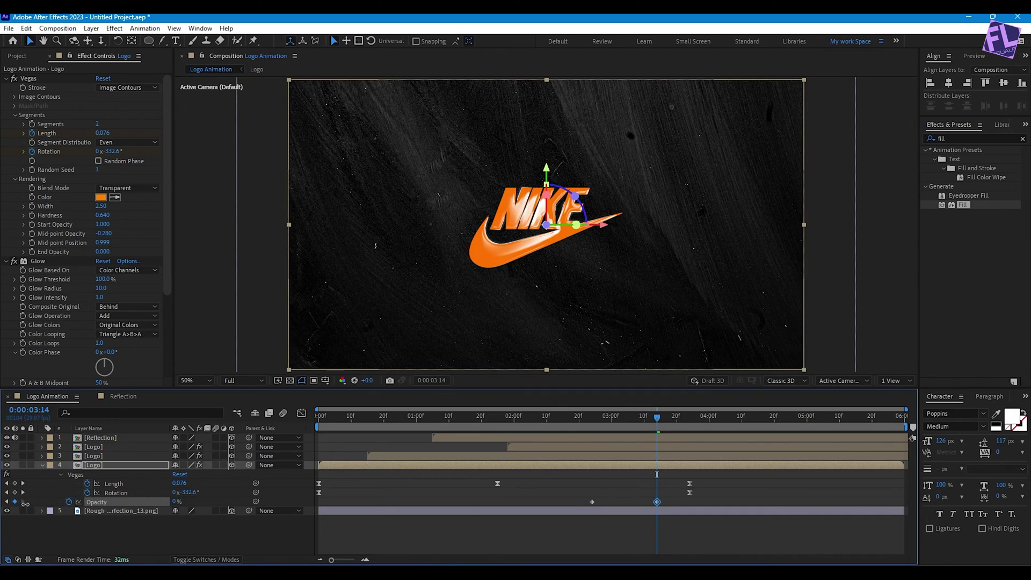
{"action": "left_click_drag", "start_coordinate": [675, 497], "coordinate": [564, 503]}
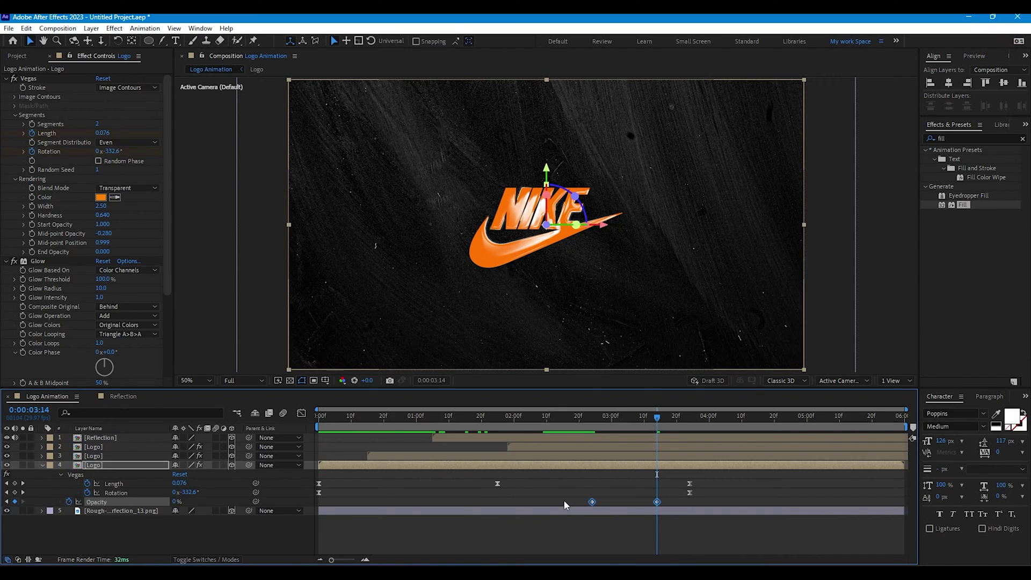
{"action": "left_click", "coordinate": [41, 465]}
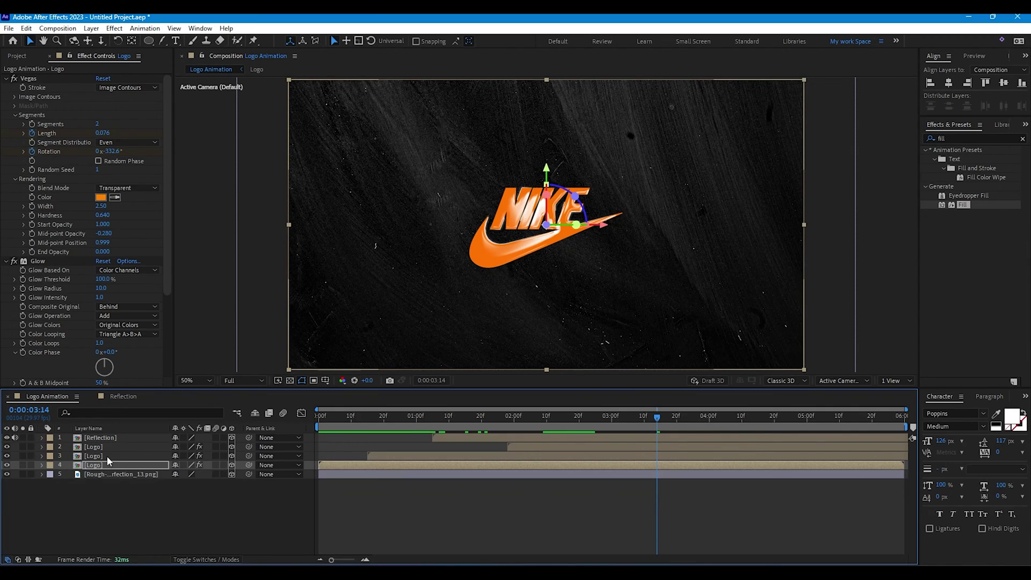
Paste the opacity fade-out keyframes onto the white Vegas outline Logo layer at 0:00:03:11 and shift both slightly earlier.
{"action": "left_click", "coordinate": [106, 456]}
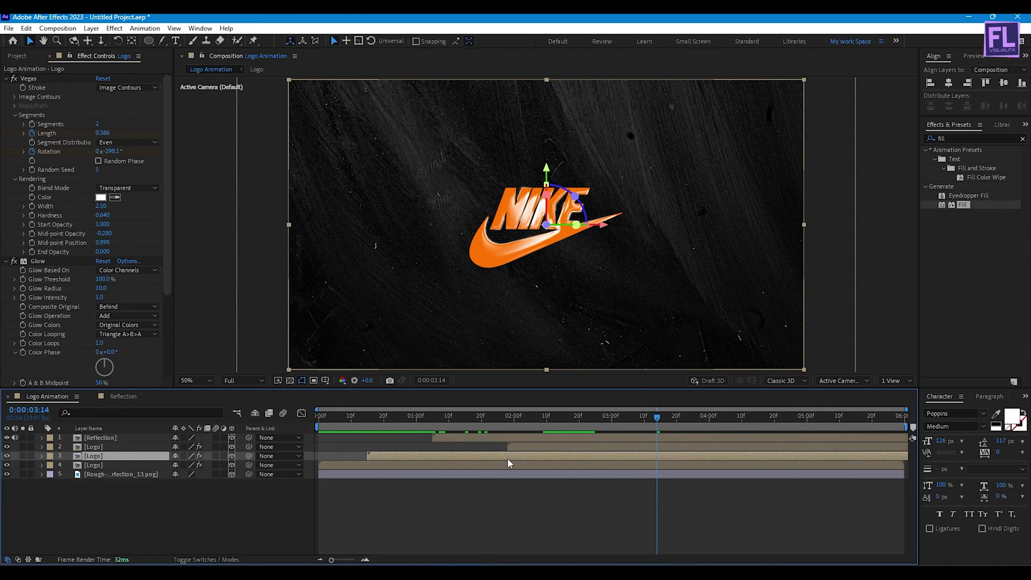
{"action": "key", "text": "u"}
{"action": "left_click_drag", "start_coordinate": [657, 416], "coordinate": [648, 416]}
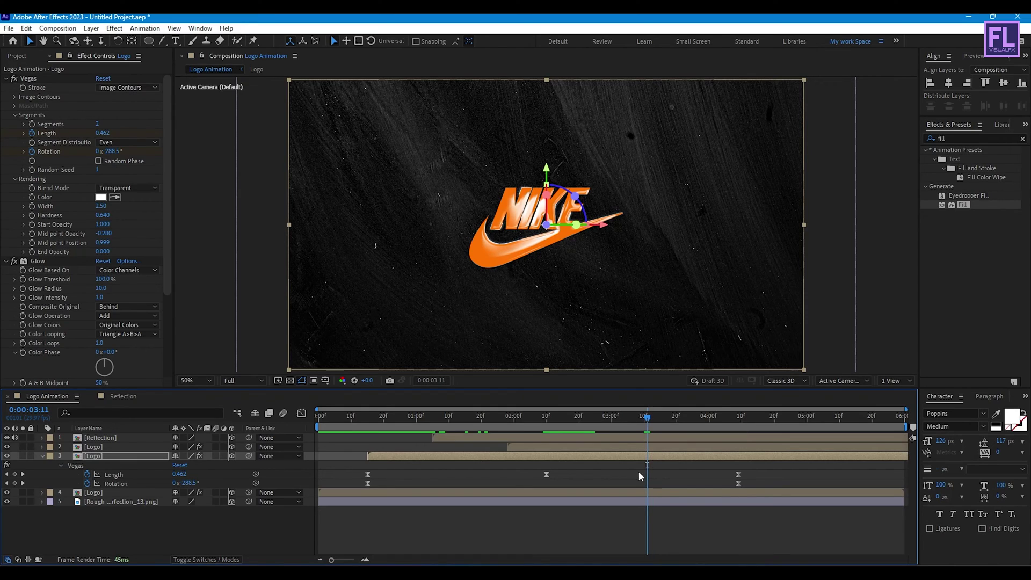
{"action": "key", "text": "u"}
{"action": "key", "text": "u"}
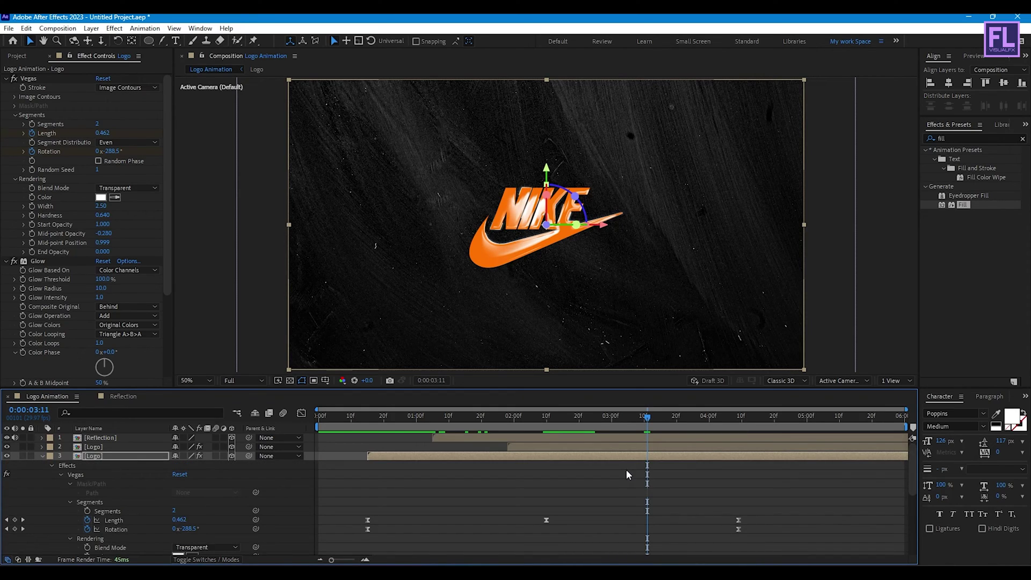
{"action": "left_click", "coordinate": [42, 456]}
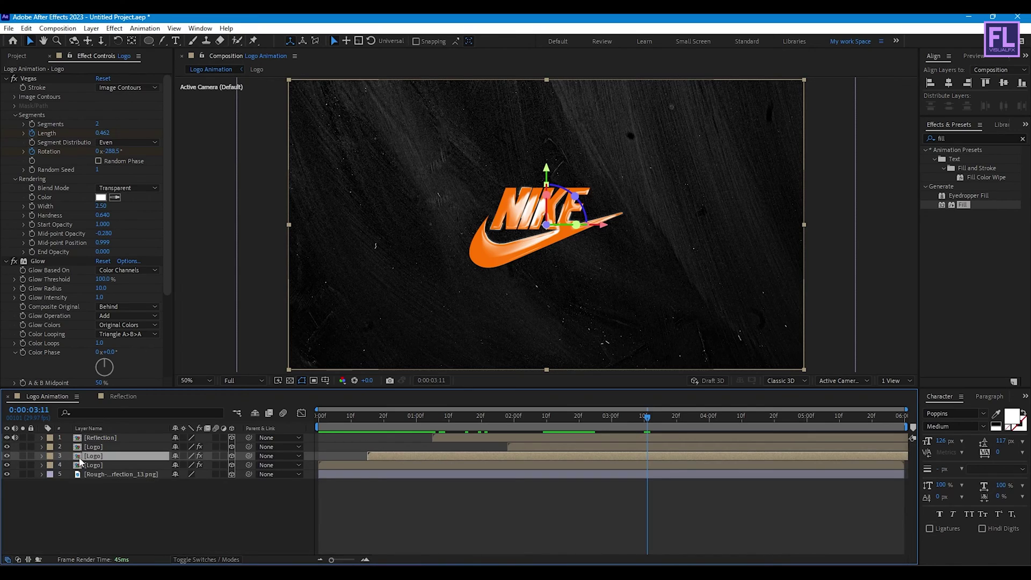
{"action": "key", "text": "u"}
{"action": "left_click", "coordinate": [647, 492]}
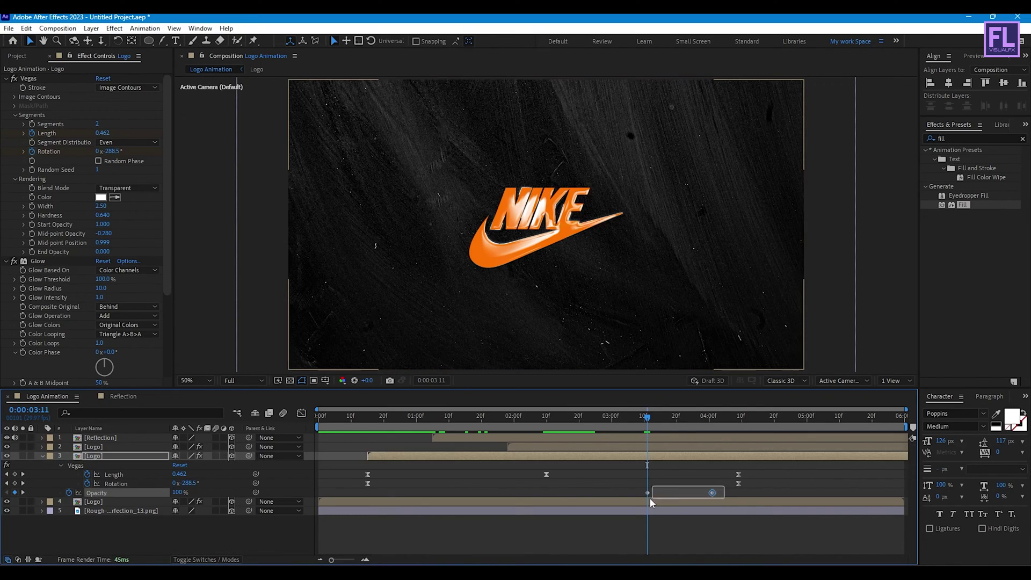
{"action": "left_click_drag", "start_coordinate": [648, 492], "coordinate": [639, 494]}
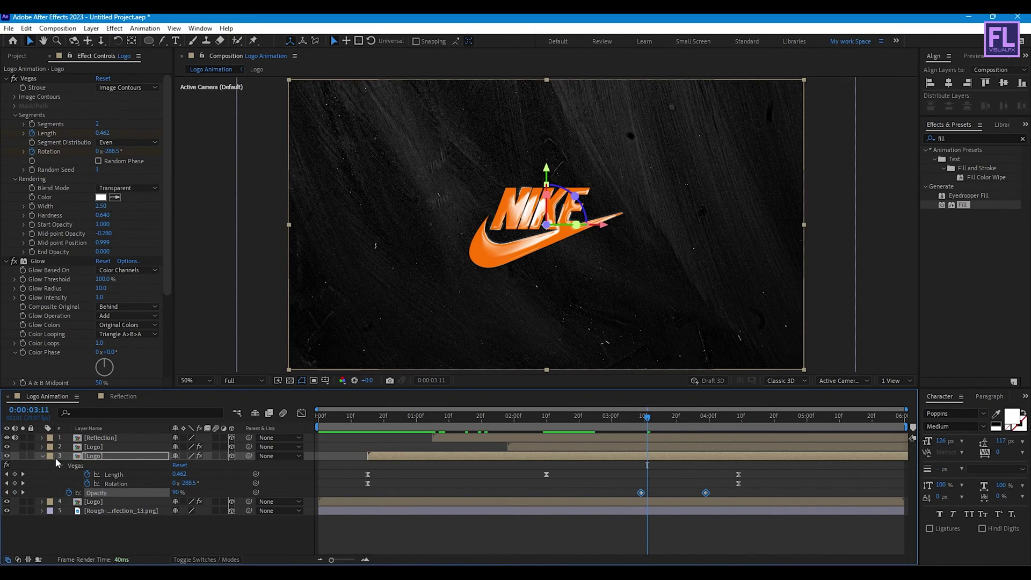
{"action": "key", "text": "u"}
Find the Bevel Alpha effect and apply it to the orange-filled Logo layer.
{"action": "left_click_drag", "start_coordinate": [323, 415], "coordinate": [615, 430]}
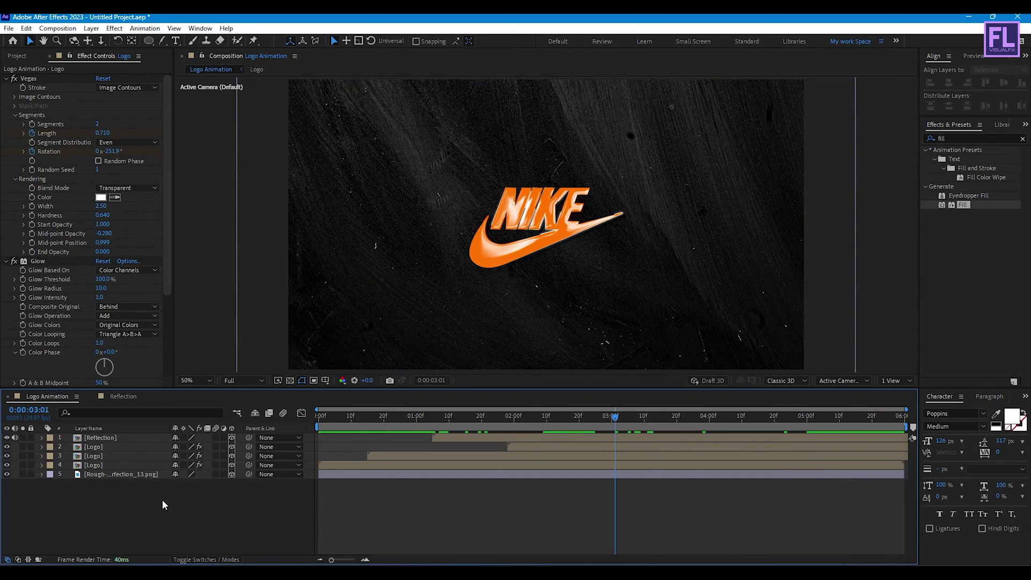
{"action": "left_click", "coordinate": [102, 448]}
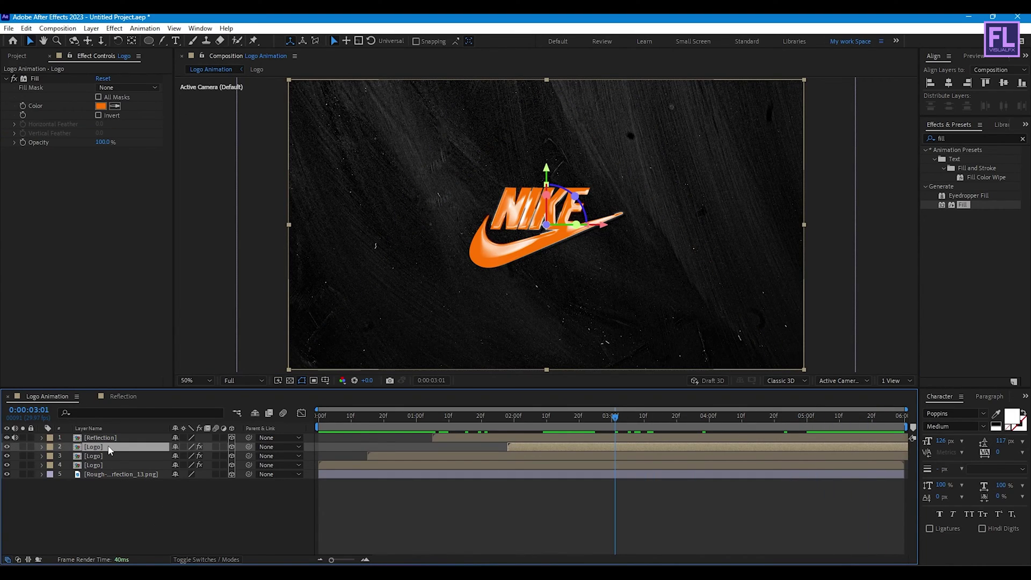
{"action": "left_click", "coordinate": [970, 136]}
{"action": "type", "text": "belv"}
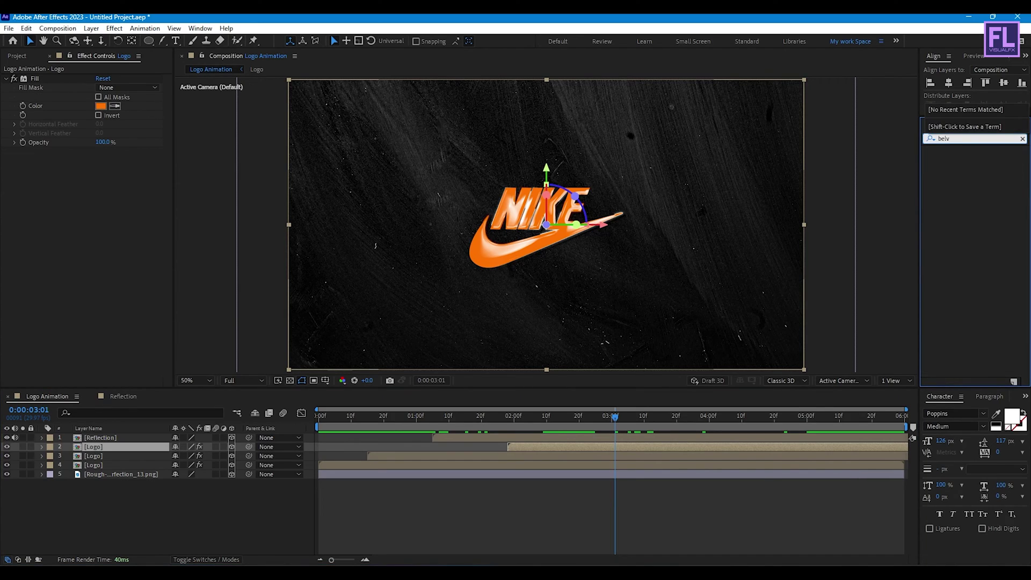
{"action": "key", "text": "BackSpace"}
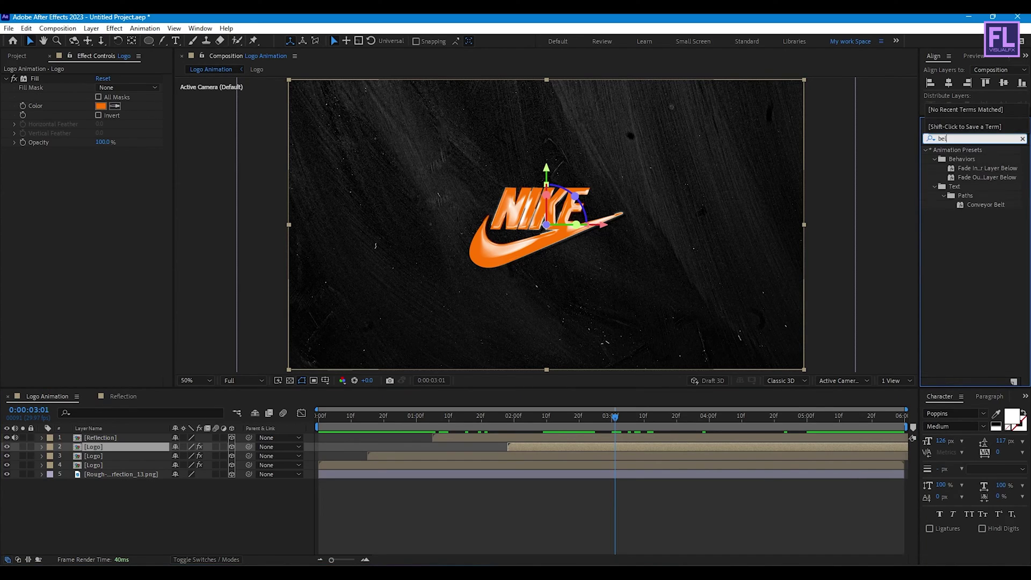
{"action": "key", "text": "BackSpace"}
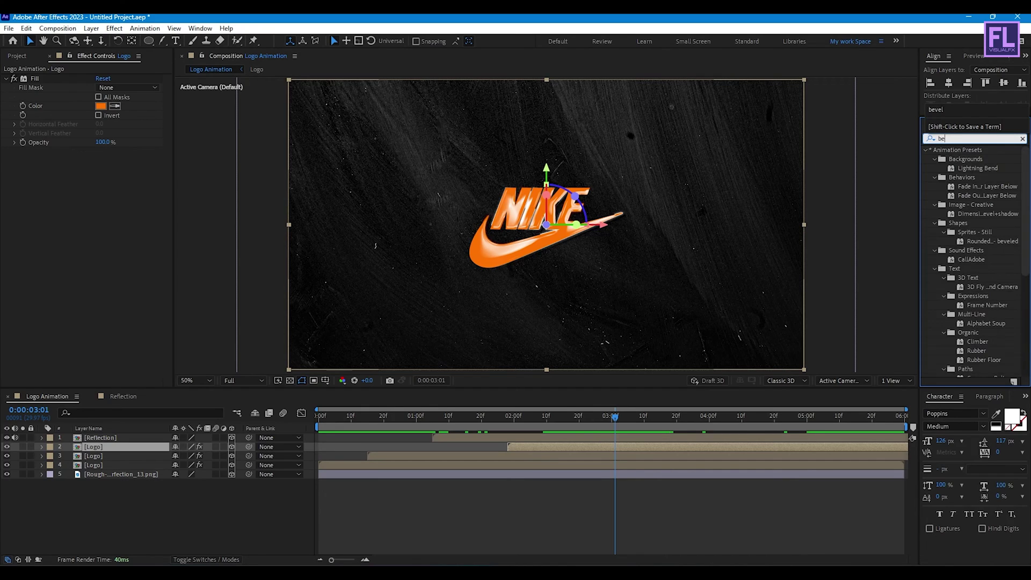
{"action": "type", "text": "v"}
{"action": "left_click_drag", "start_coordinate": [964, 214], "coordinate": [133, 450]}
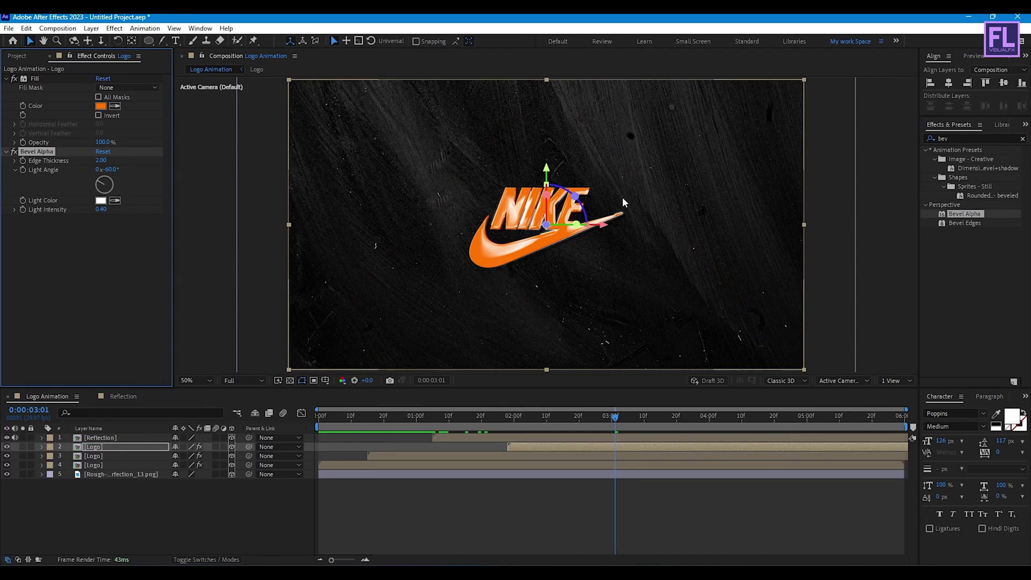
Find the Drop Shadow effect and add it to the orange-filled Logo layer below Bevel Alpha.
{"action": "left_click", "coordinate": [961, 138]}
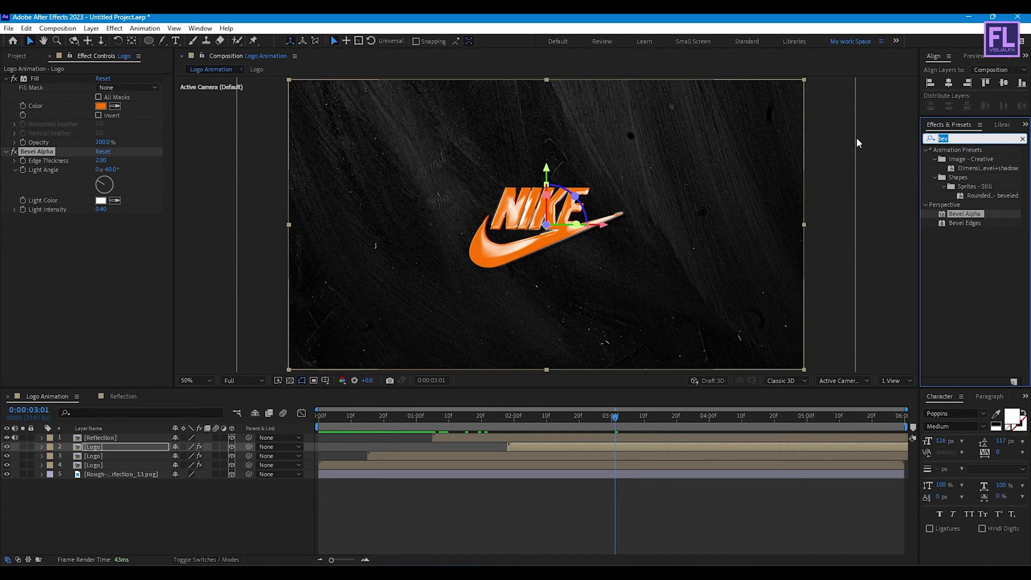
{"action": "type", "text": "drop"}
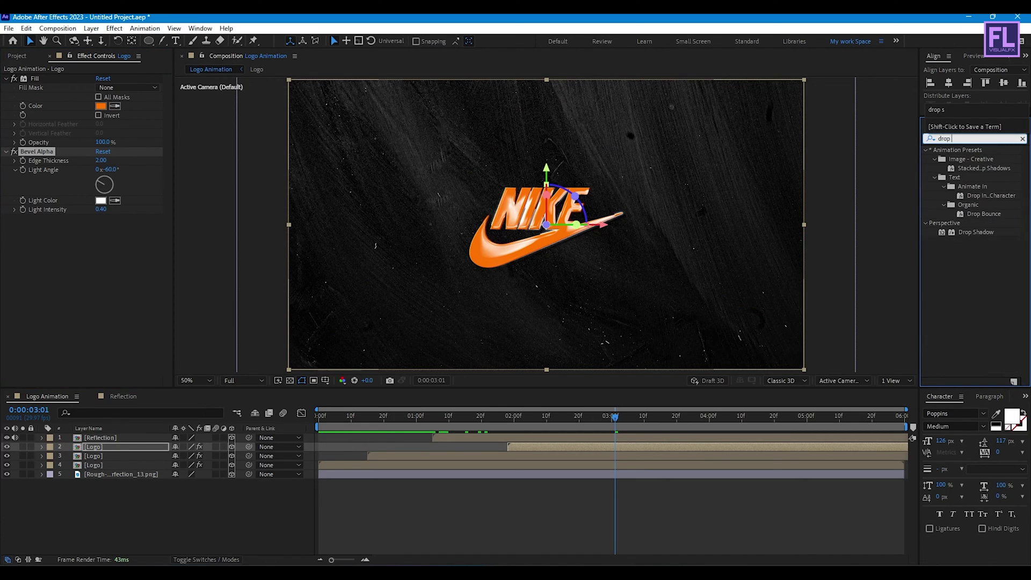
{"action": "type", "text": " s"}
{"action": "left_click_drag", "start_coordinate": [976, 187], "coordinate": [80, 295]}
Set the filled logo's Drop Shadow to 100% opacity, distance 13 and softness 5, and check it around 0:00:04:09.
{"action": "left_click", "coordinate": [750, 425]}
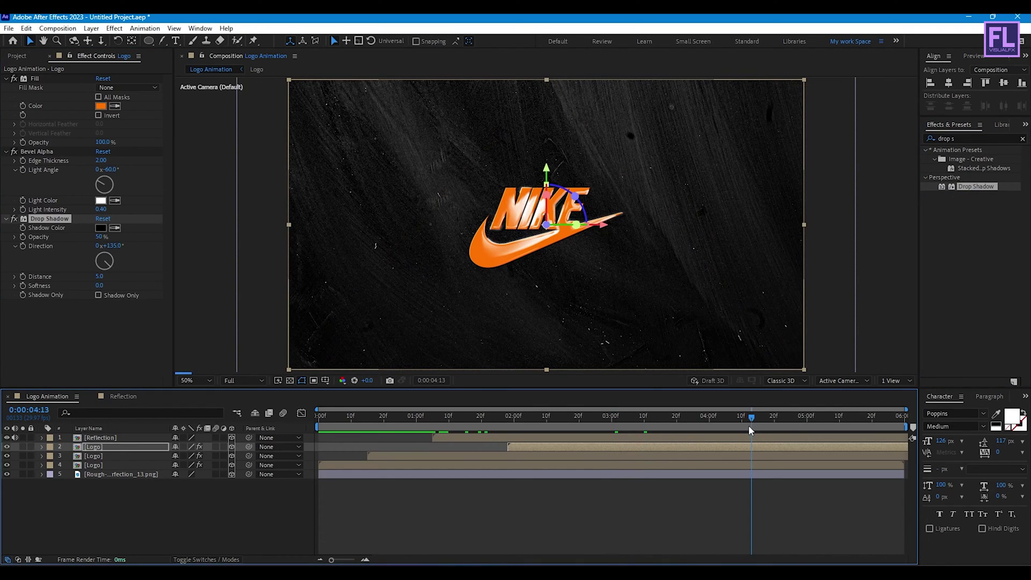
{"action": "scroll", "coordinate": [545, 222], "scroll_direction": "up", "scroll_amount": 2}
{"action": "left_click_drag", "start_coordinate": [545, 222], "coordinate": [551, 232]}
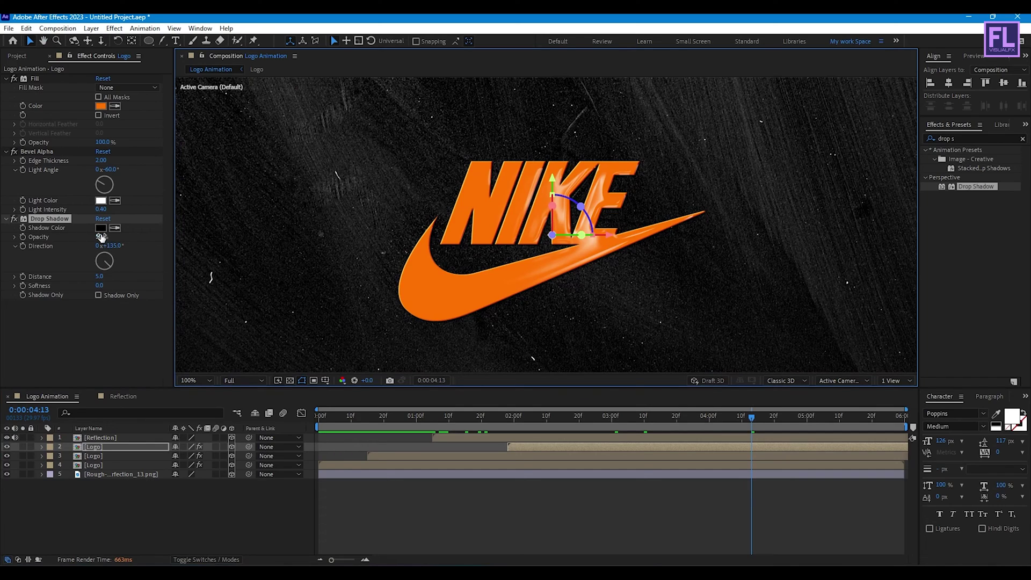
{"action": "left_click_drag", "start_coordinate": [101, 237], "coordinate": [213, 236]}
{"action": "left_click", "coordinate": [99, 277]}
{"action": "type", "text": "1"}
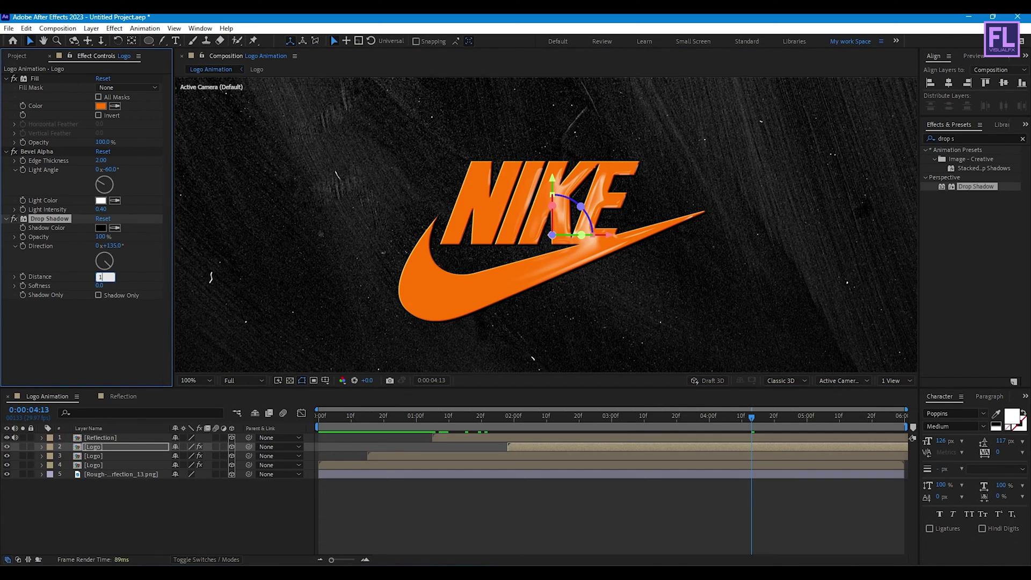
{"action": "type", "text": "3"}
{"action": "key", "text": "Tab"}
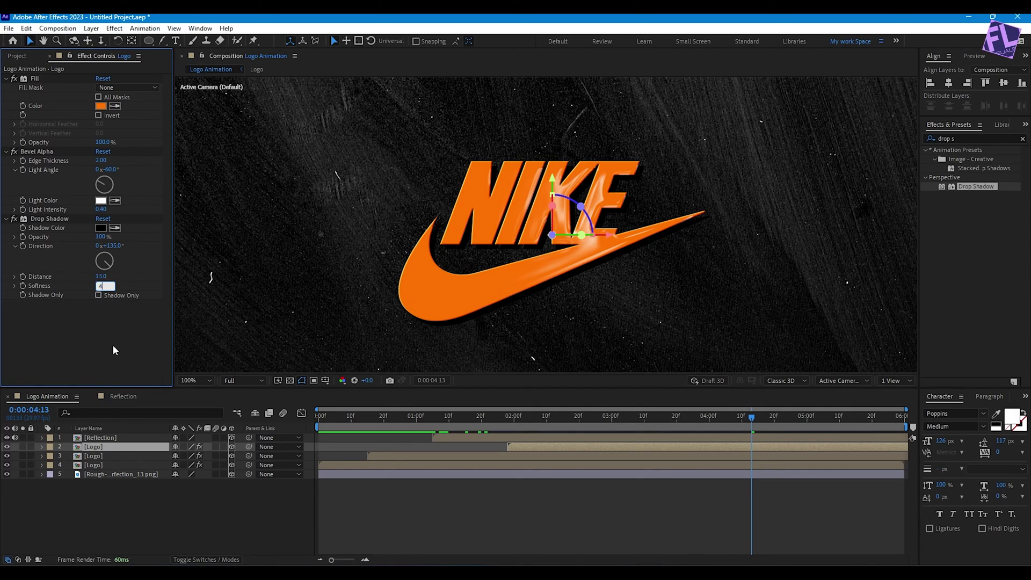
{"action": "type", "text": "5"}
{"action": "key", "text": "Return"}
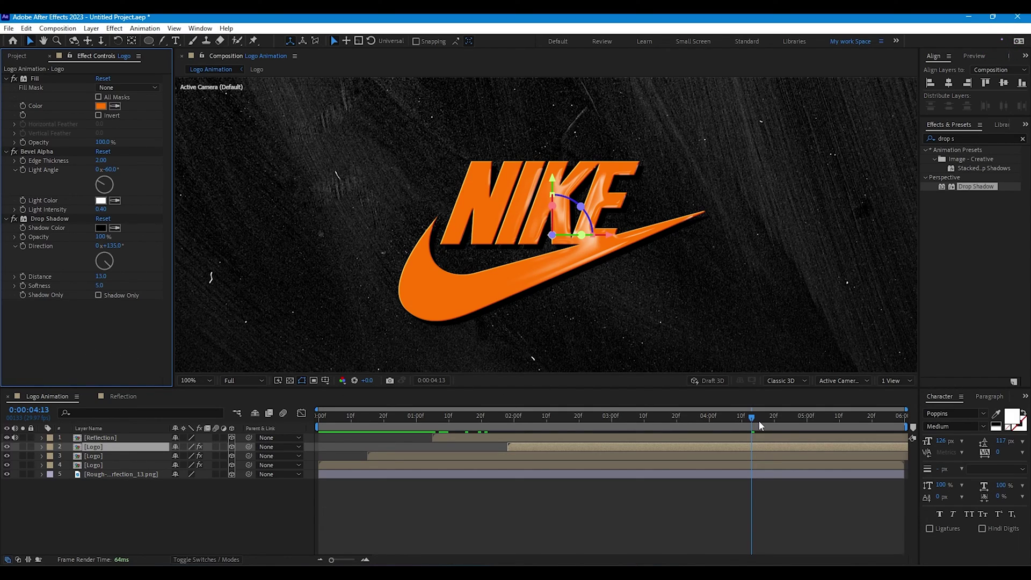
{"action": "mouse_move", "coordinate": [759, 420]}
{"action": "left_mouse_down"}
{"action": "mouse_move", "coordinate": [641, 423]}
{"action": "mouse_move", "coordinate": [739, 416]}
{"action": "left_mouse_up"}
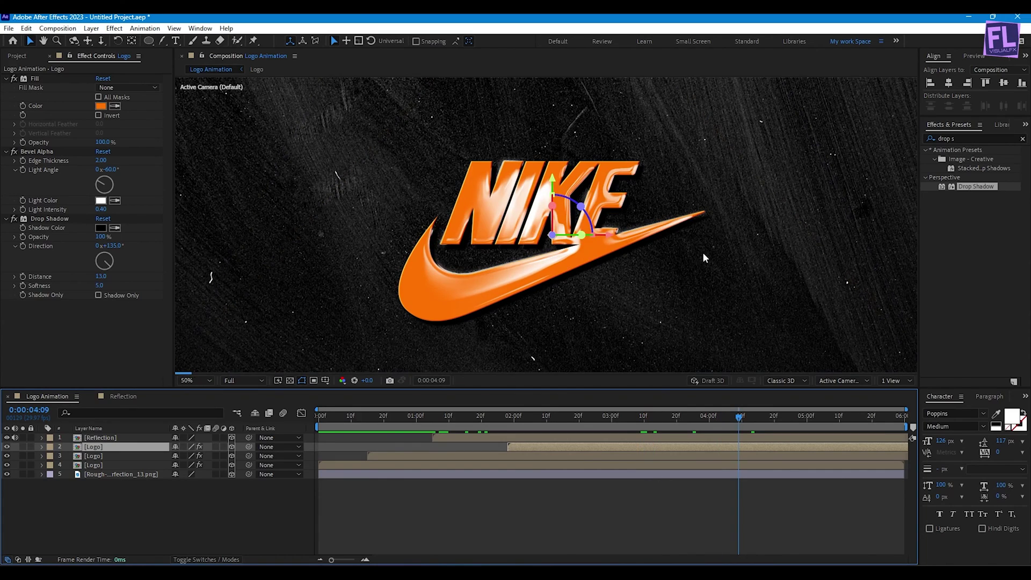
Add a new camera layer to the Logo Animation composition.
{"action": "left_click", "coordinate": [118, 522]}
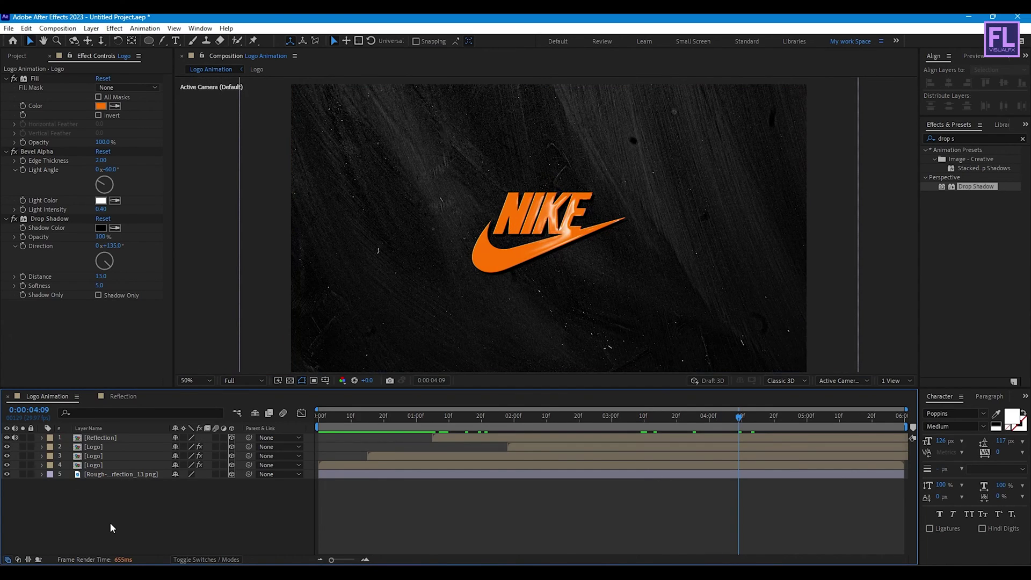
{"action": "right_click", "coordinate": [109, 522]}
{"action": "mouse_move", "coordinate": [181, 391]}
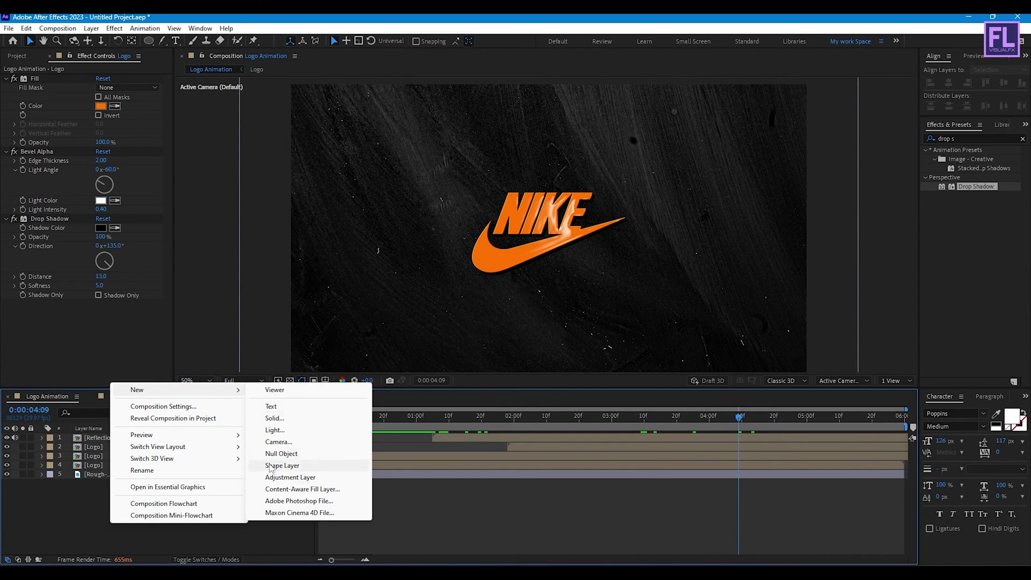
{"action": "left_click", "coordinate": [278, 442]}
{"action": "left_click", "coordinate": [594, 391]}
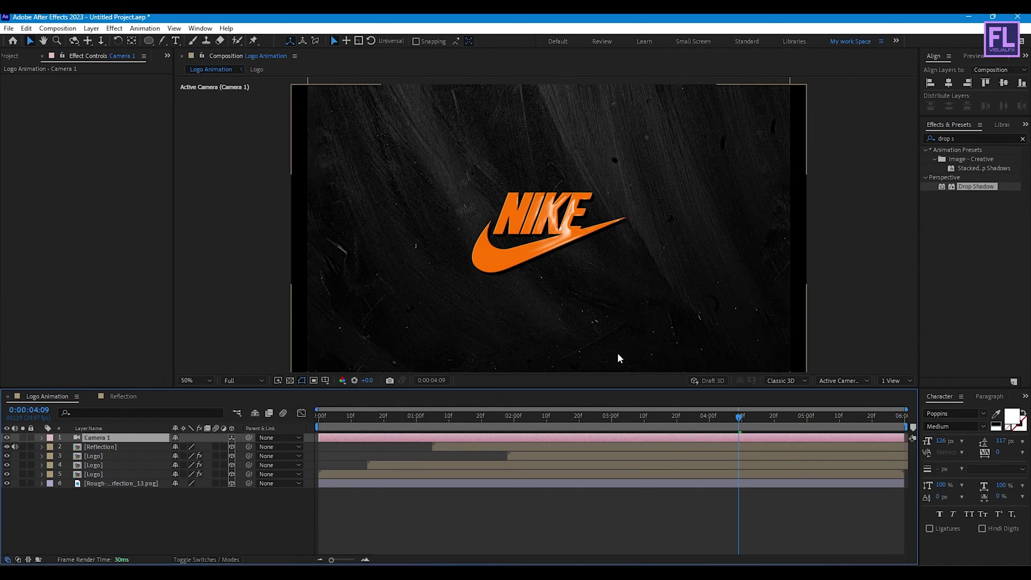
Scale the Rough-Imperfection_13.png background layer to 131% so it fills the camera's frame.
{"action": "scroll", "coordinate": [680, 259], "scroll_direction": "down", "scroll_amount": 2}
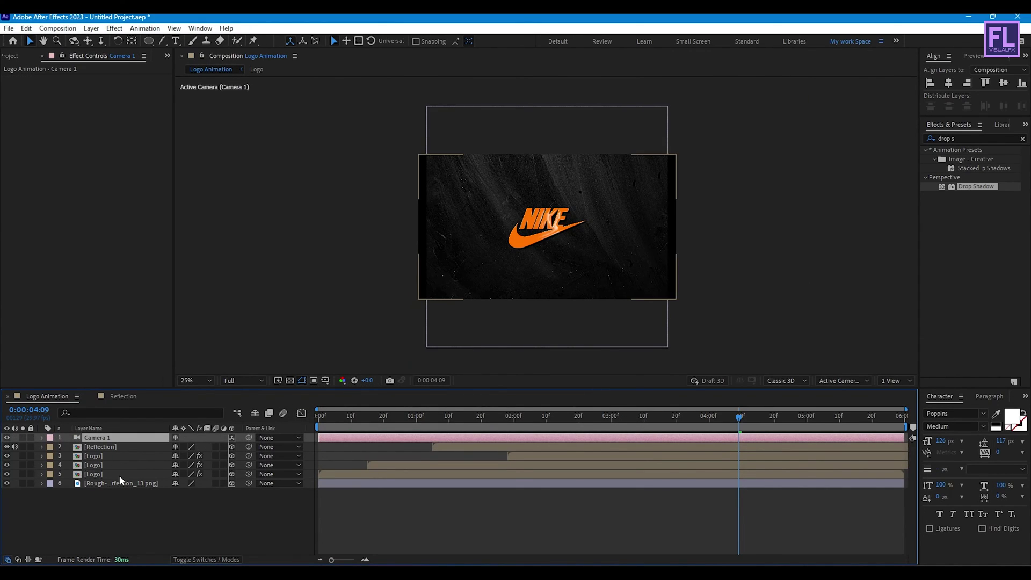
{"action": "left_click", "coordinate": [85, 483]}
{"action": "key", "text": "s"}
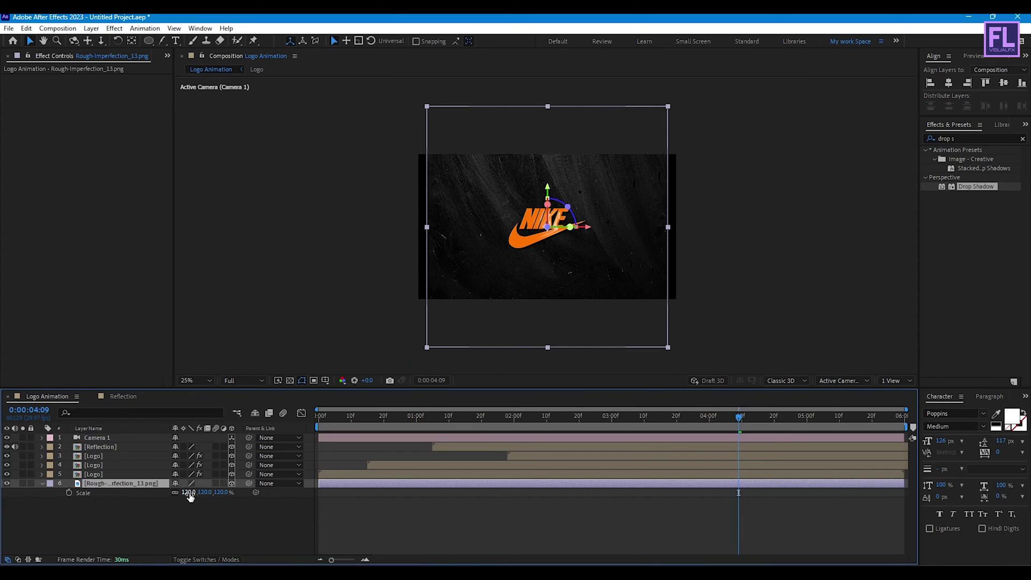
{"action": "left_click_drag", "start_coordinate": [189, 492], "coordinate": [192, 493]}
{"action": "left_click", "coordinate": [165, 517]}
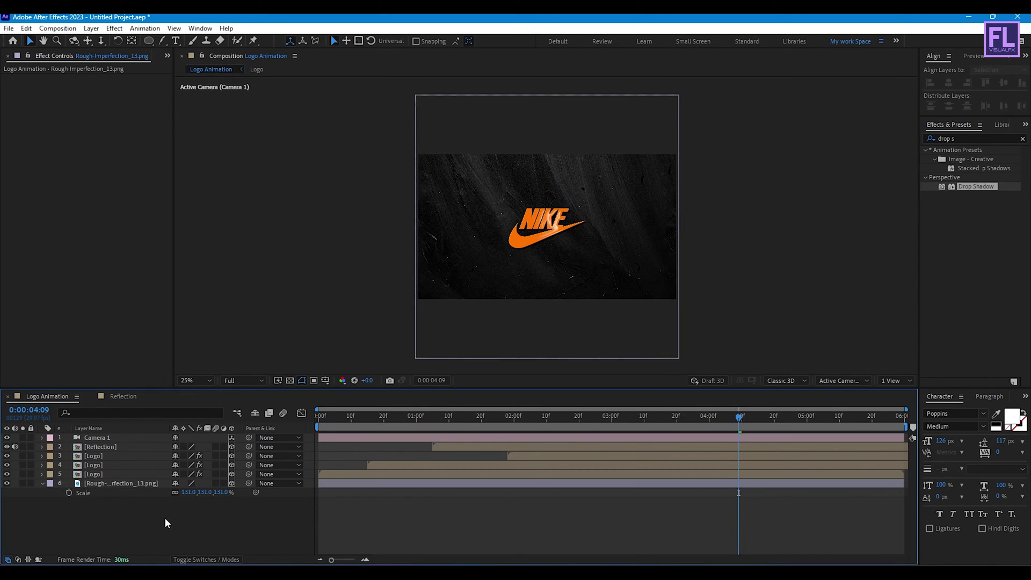
Add a null object to the composition and parent Camera 1 to it.
{"action": "left_click", "coordinate": [41, 483]}
{"action": "left_click", "coordinate": [95, 438]}
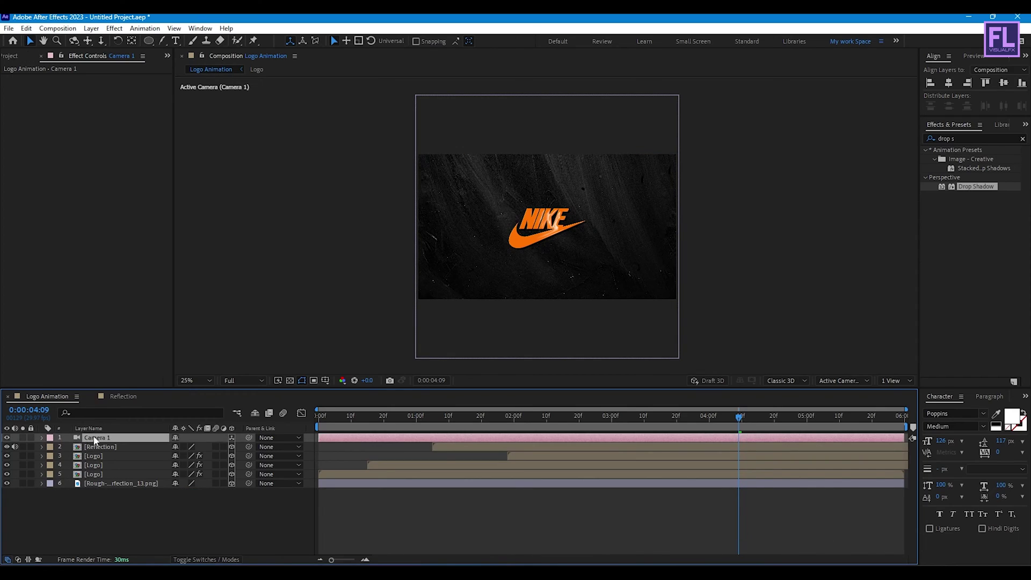
{"action": "right_click", "coordinate": [109, 517]}
{"action": "mouse_move", "coordinate": [177, 385]}
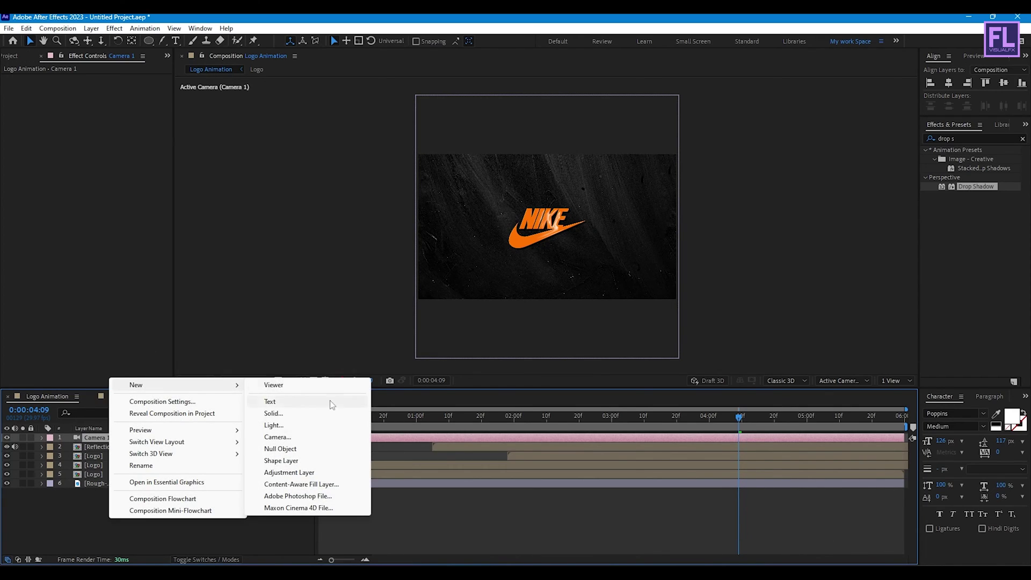
{"action": "left_click", "coordinate": [298, 449]}
{"action": "left_click", "coordinate": [132, 448]}
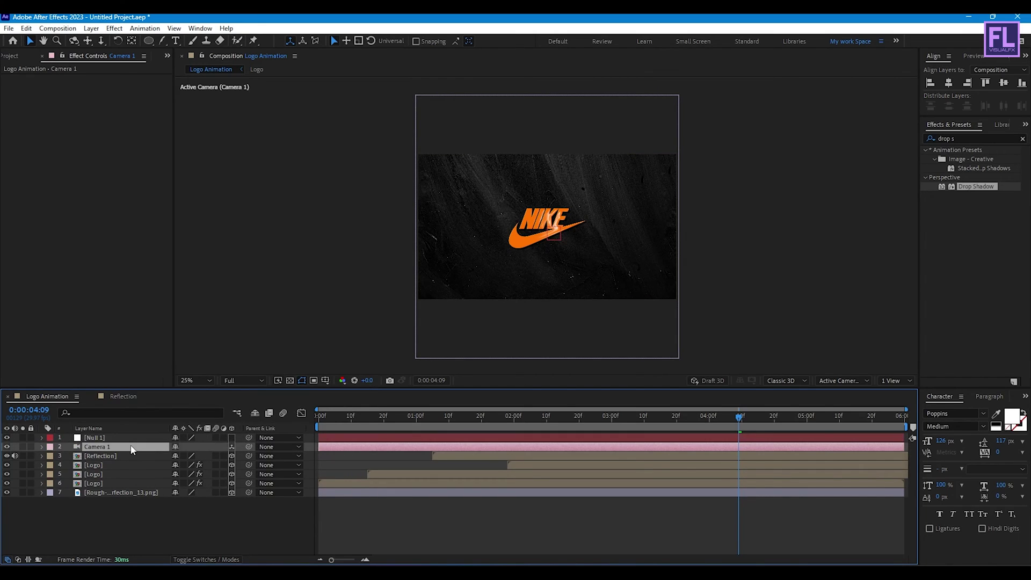
{"action": "left_click_drag", "start_coordinate": [250, 450], "coordinate": [112, 438]}
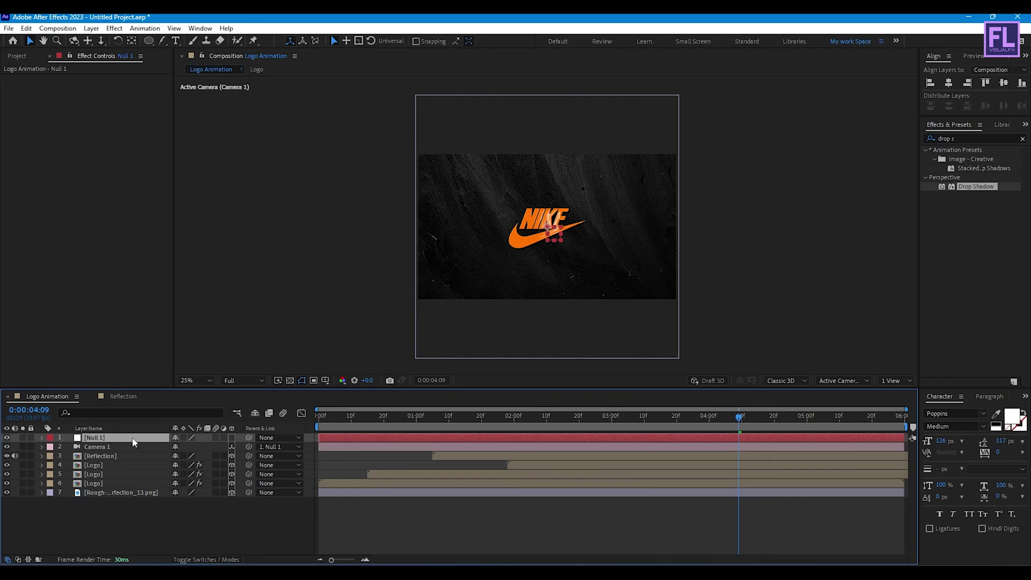
Make Null 1 a 3D layer and keyframe its Position at 0:00:00:00 with a Z value of 415.
{"action": "left_click", "coordinate": [231, 438]}
{"action": "key", "text": "p"}
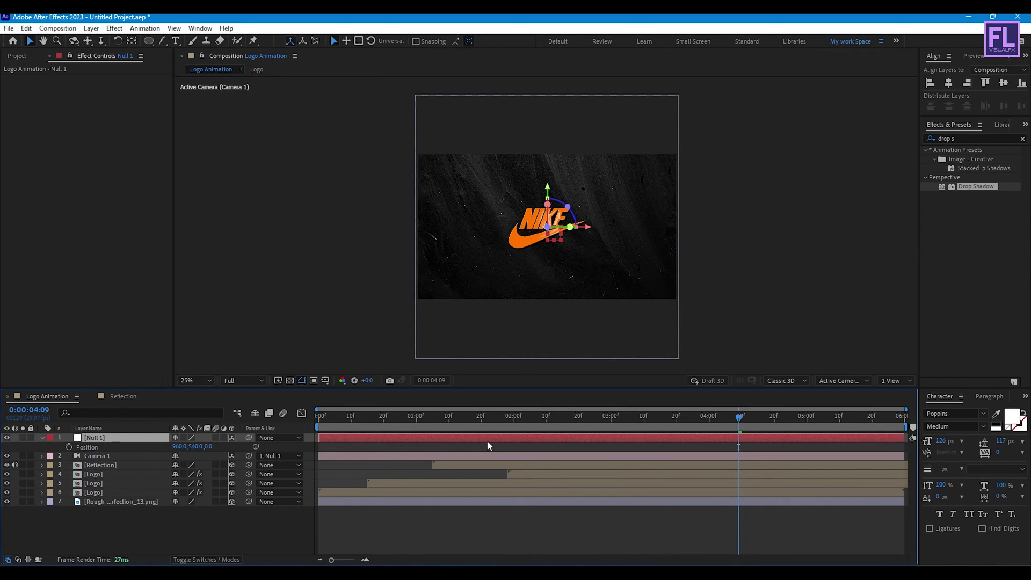
{"action": "left_click_drag", "start_coordinate": [481, 416], "coordinate": [318, 417]}
{"action": "key", "text": "period"}
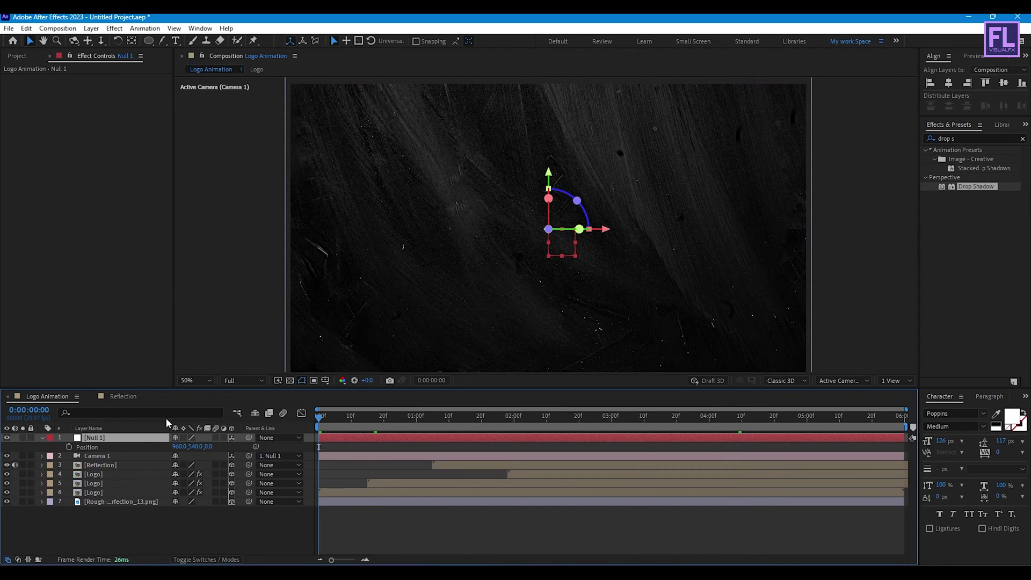
{"action": "left_click", "coordinate": [69, 447]}
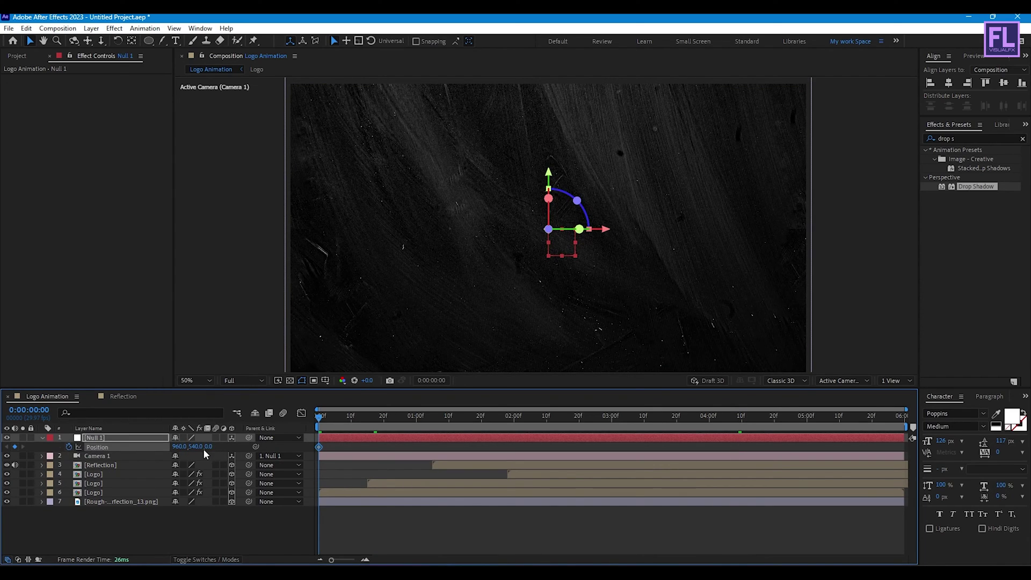
{"action": "left_click_drag", "start_coordinate": [207, 447], "coordinate": [418, 442]}
Set Null 1's Z position to 0 at 0:00:03:15 to add a second keyframe.
{"action": "left_click_drag", "start_coordinate": [331, 422], "coordinate": [551, 416]}
{"action": "left_click_drag", "start_coordinate": [551, 417], "coordinate": [658, 426]}
{"action": "left_click", "coordinate": [530, 416]}
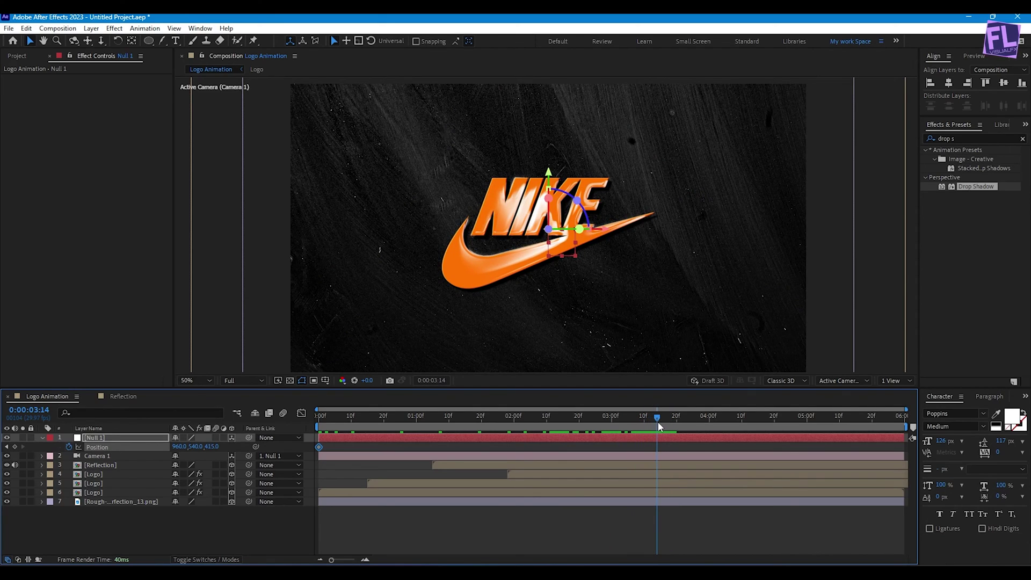
{"action": "left_click_drag", "start_coordinate": [660, 426], "coordinate": [662, 427]}
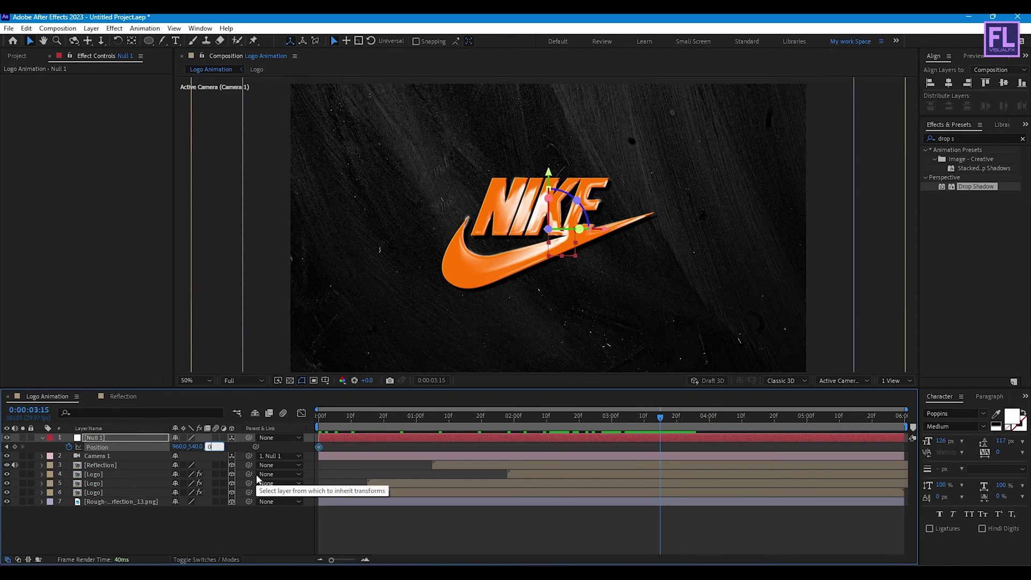
{"action": "type", "text": "0"}
{"action": "key", "text": "Return"}
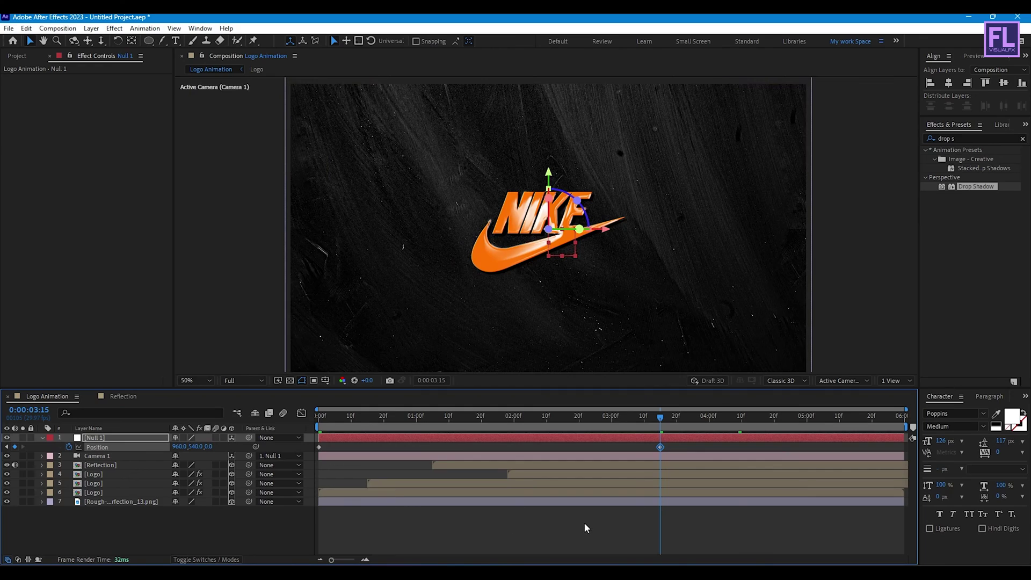
Apply Easy Ease to both of Null 1's Position keyframes.
{"action": "left_click", "coordinate": [684, 451]}
{"action": "left_click", "coordinate": [258, 451]}
{"action": "left_click", "coordinate": [711, 452]}
{"action": "left_click", "coordinate": [253, 450]}
{"action": "key", "text": "F9"}
Reshape Null 1's Position speed graph so the move starts fast and slows down gradually into the last keyframe.
{"action": "left_click", "coordinate": [301, 413]}
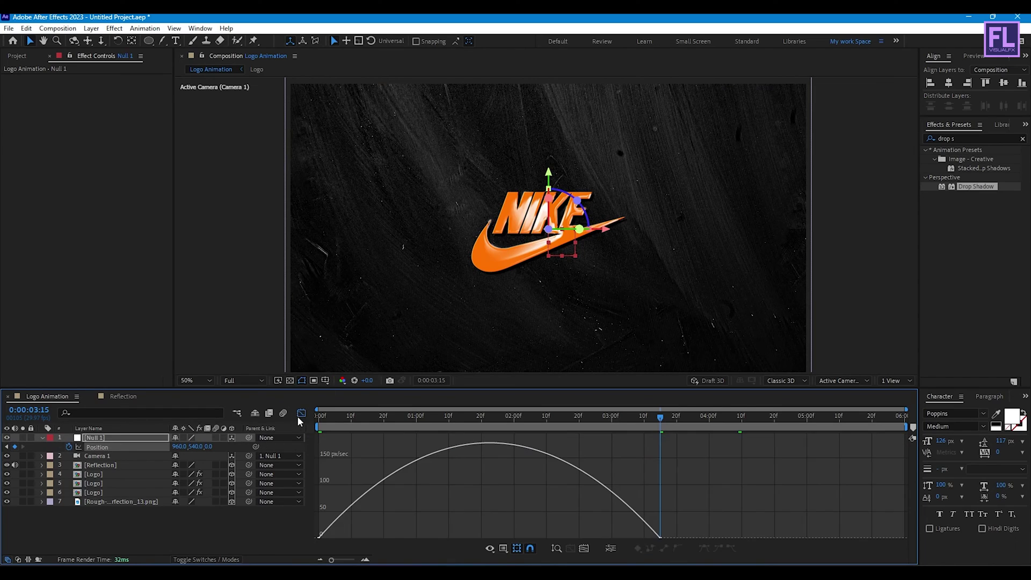
{"action": "left_click_drag", "start_coordinate": [677, 502], "coordinate": [490, 515]}
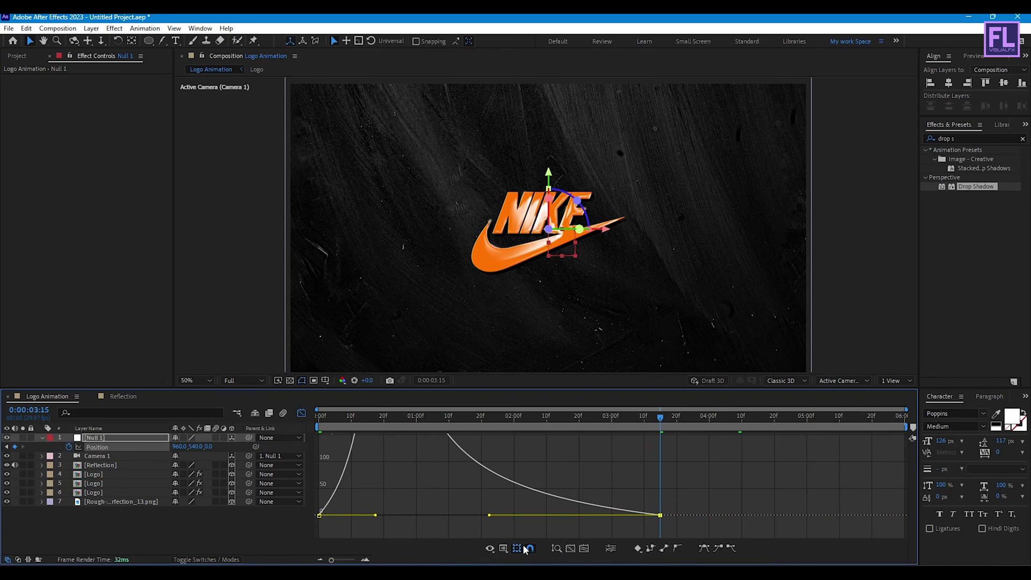
{"action": "left_click", "coordinate": [570, 548]}
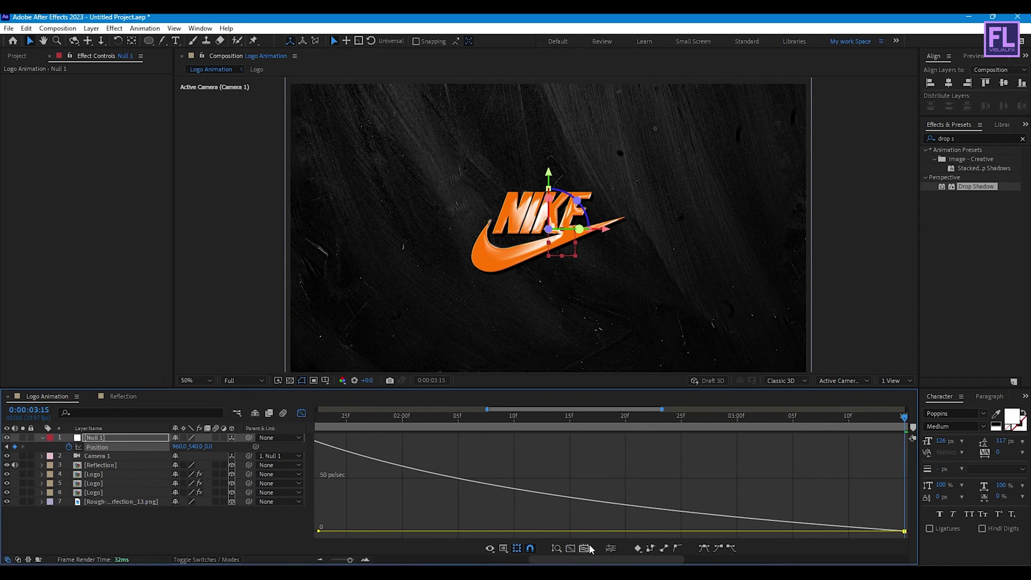
{"action": "left_click", "coordinate": [585, 547]}
{"action": "left_click_drag", "start_coordinate": [665, 417], "coordinate": [314, 419]}
{"action": "left_click", "coordinate": [301, 412]}
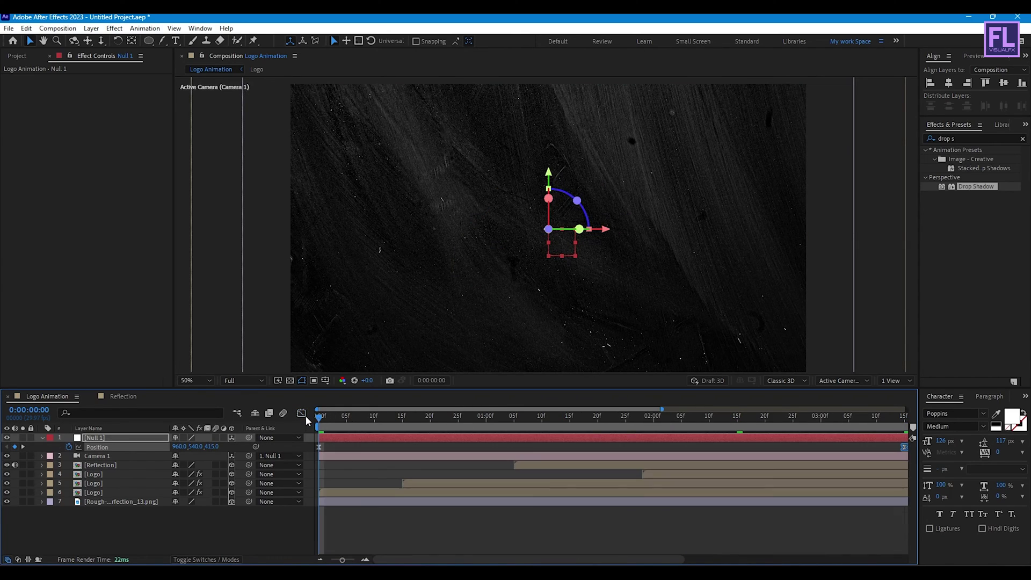
Preview the camera move and set the Z value of Null 1's first Position keyframe to 737.
{"action": "key", "text": "space"}
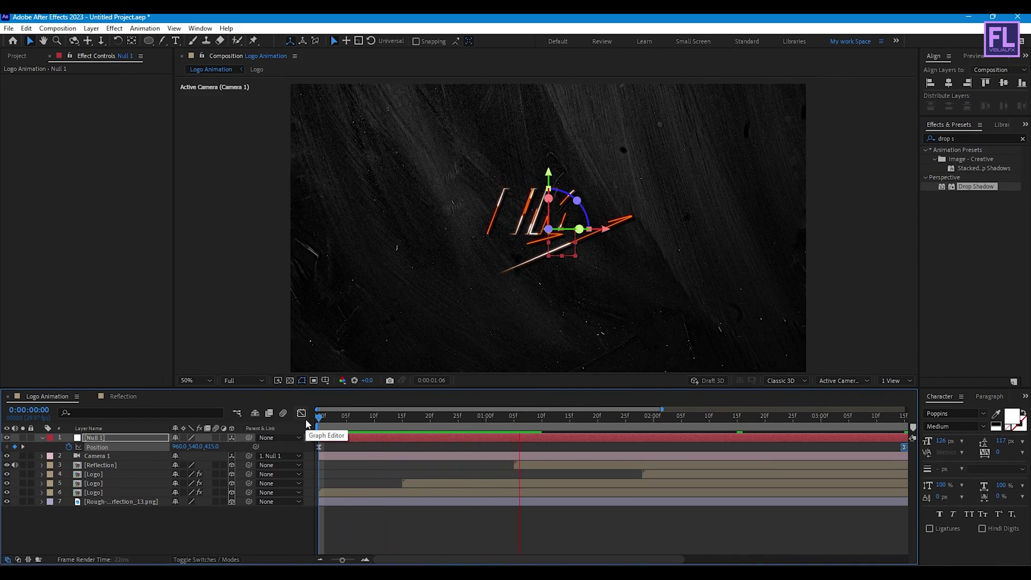
{"action": "left_click", "coordinate": [413, 416]}
{"action": "key", "text": "Home"}
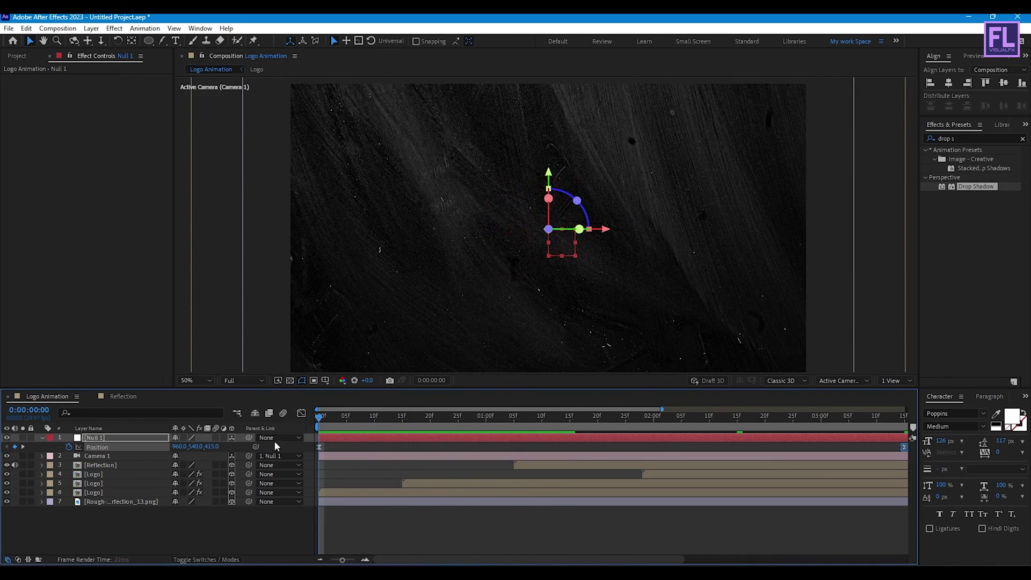
{"action": "left_click_drag", "start_coordinate": [211, 447], "coordinate": [337, 414]}
Play the animation from the start and scrub to 0:00:02:21 to check the camera move.
{"action": "key", "text": "space"}
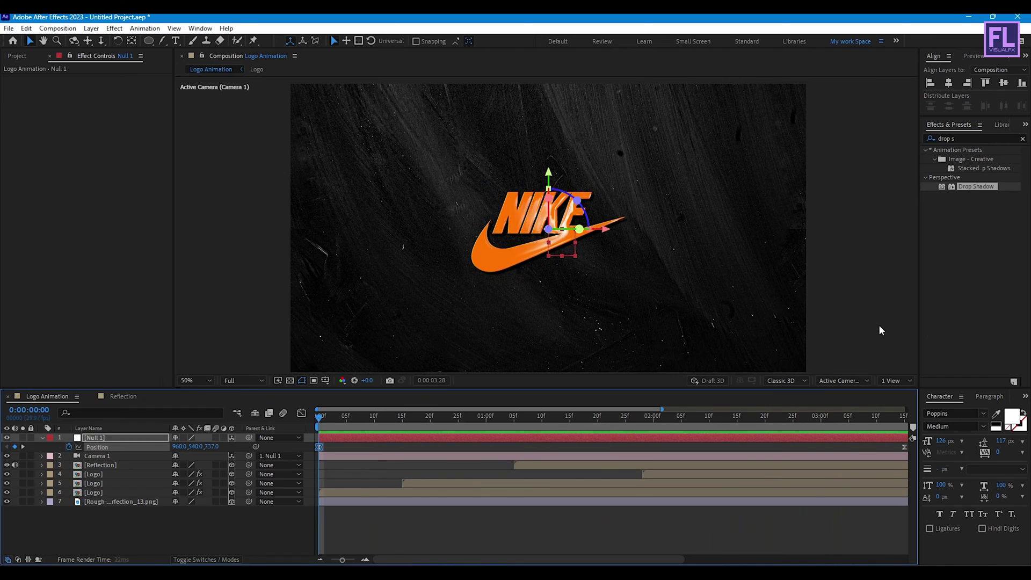
{"action": "left_click", "coordinate": [819, 355]}
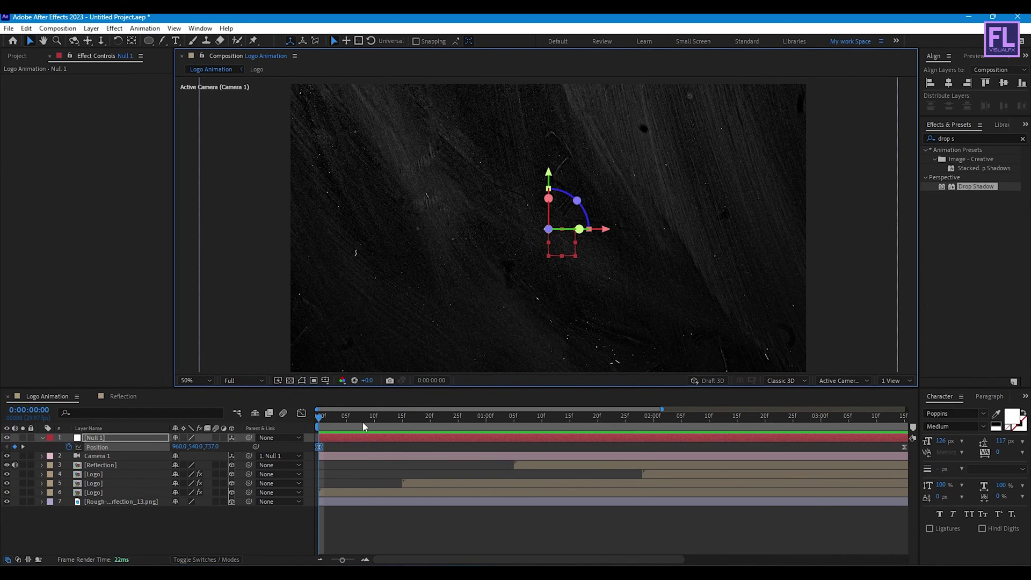
{"action": "left_click", "coordinate": [279, 408]}
{"action": "key", "text": "space"}
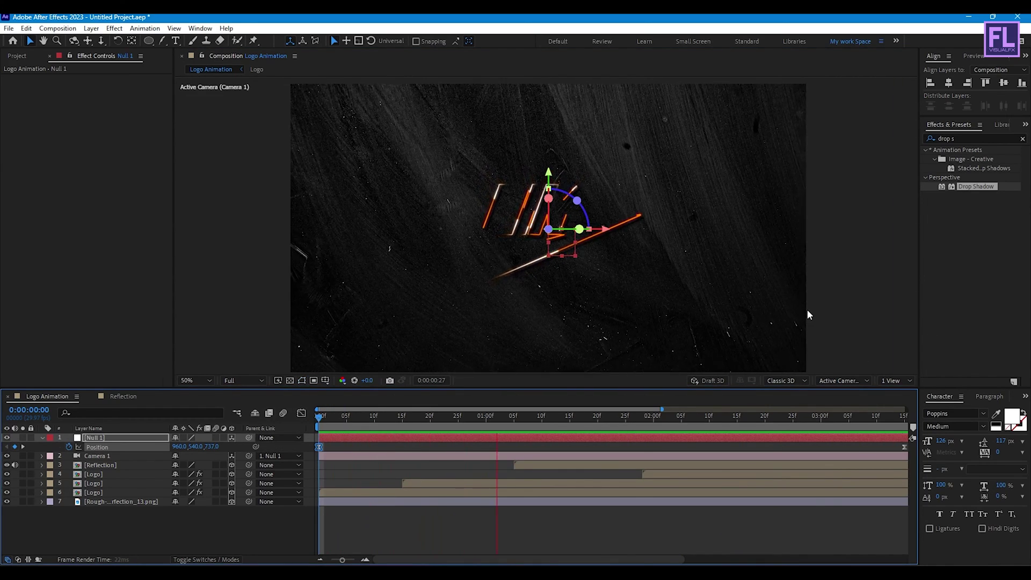
{"action": "left_click", "coordinate": [832, 285]}
{"action": "left_click_drag", "start_coordinate": [542, 417], "coordinate": [771, 418]}
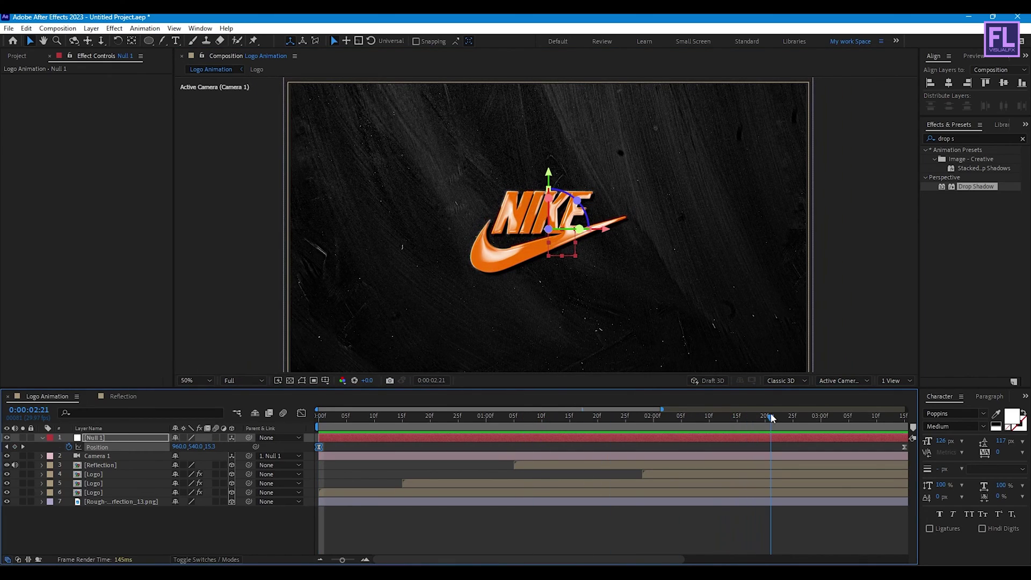
Add a second null object to the composition and parent Null 1 to it.
{"action": "left_click", "coordinate": [124, 523]}
{"action": "left_click", "coordinate": [41, 437]}
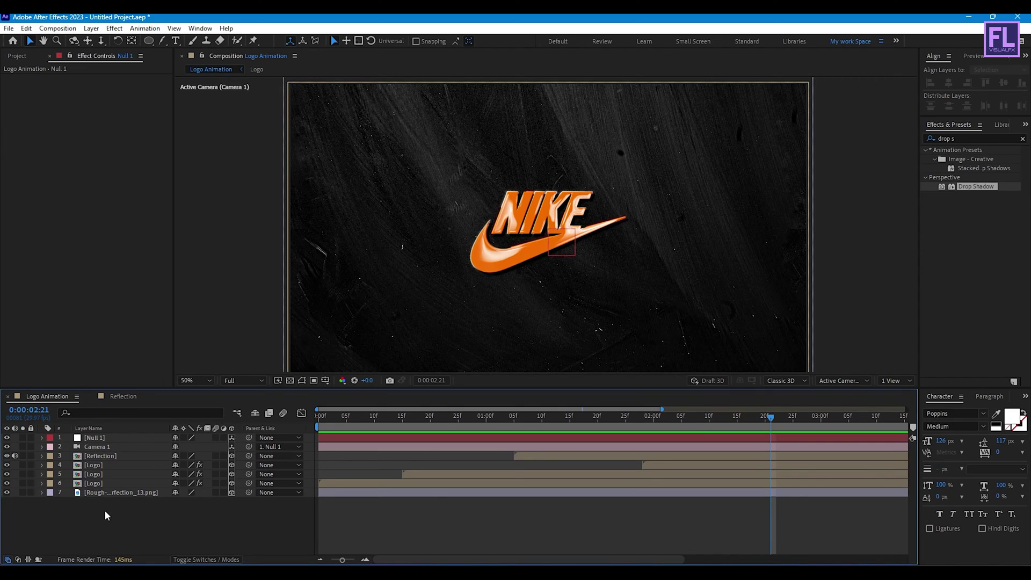
{"action": "right_click", "coordinate": [104, 510]}
{"action": "mouse_move", "coordinate": [149, 381]}
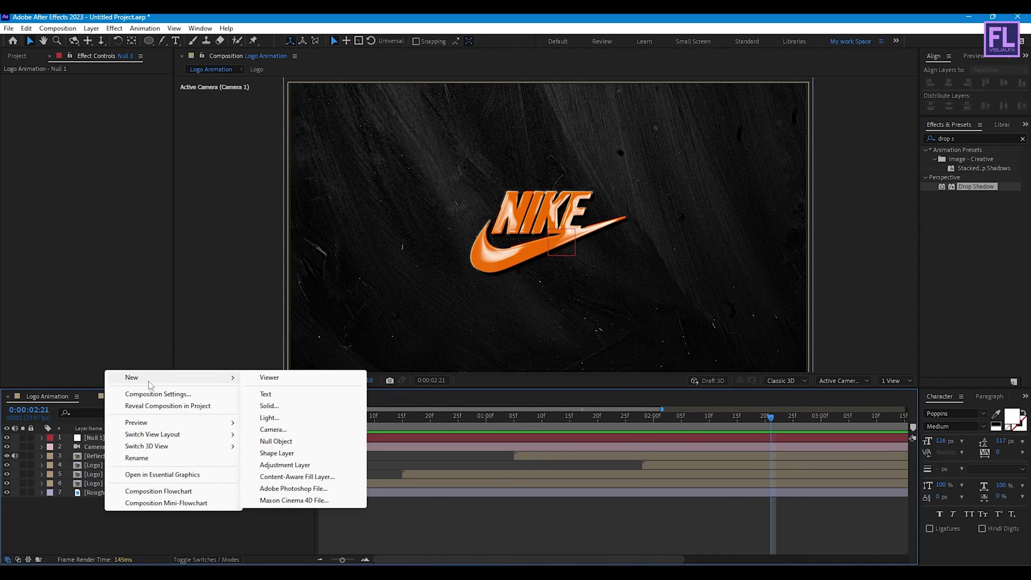
{"action": "left_click", "coordinate": [301, 440]}
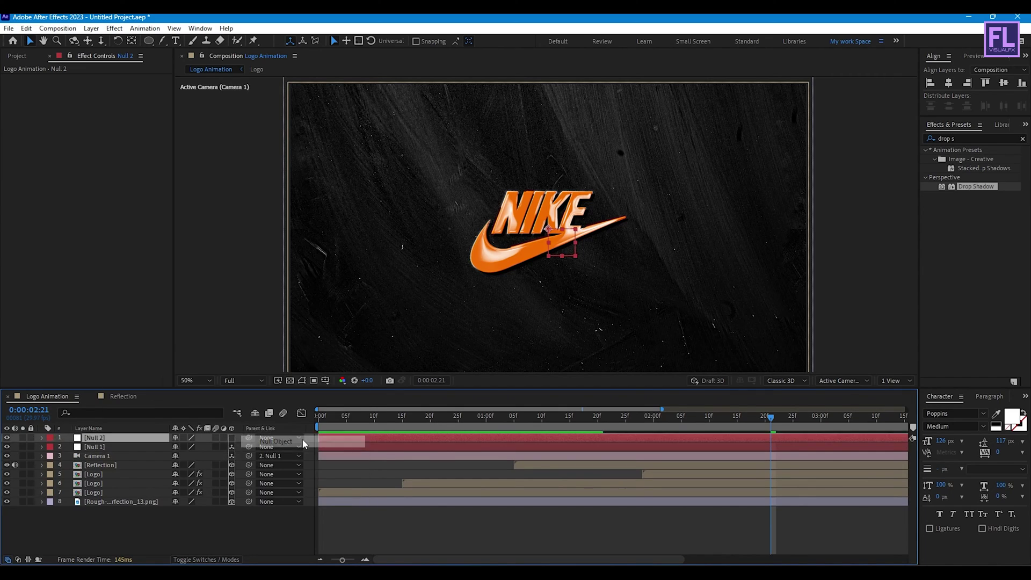
{"action": "left_click", "coordinate": [125, 448]}
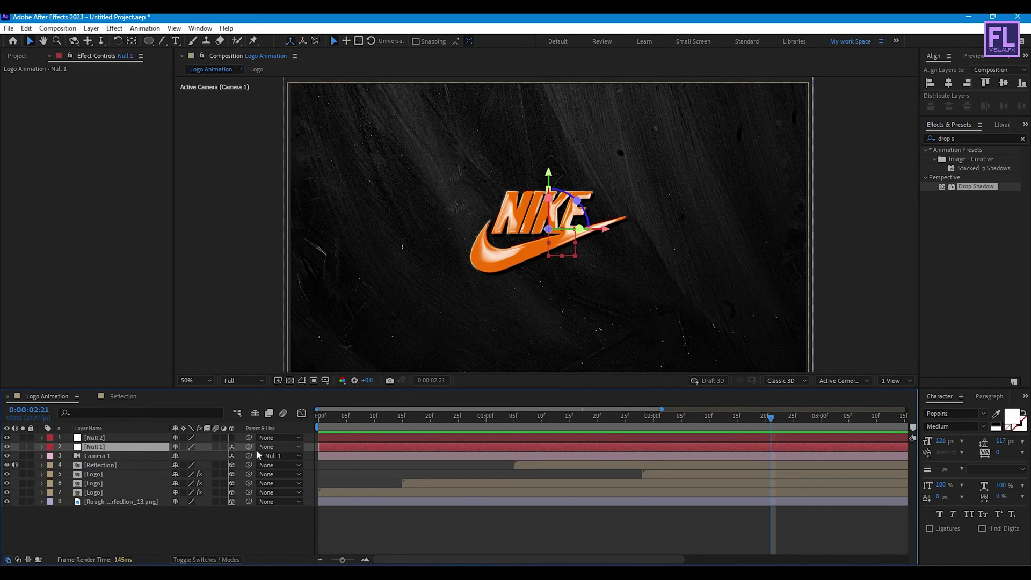
{"action": "left_click_drag", "start_coordinate": [249, 445], "coordinate": [96, 438]}
Keyframe Null 2's Position at 0:00:02:21 and set its Y value to 608 at 0:00:03:01.
{"action": "left_click", "coordinate": [659, 436]}
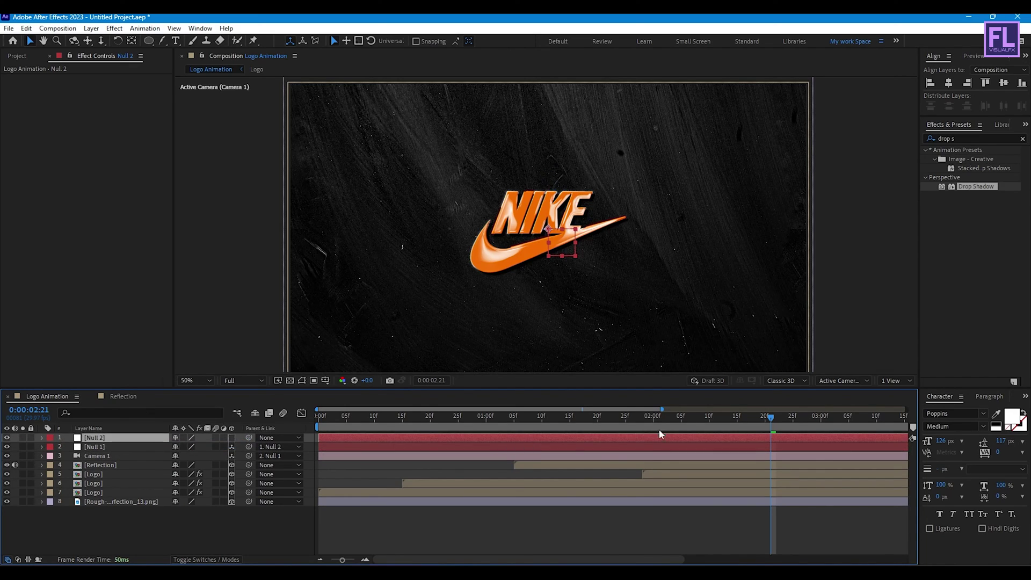
{"action": "left_click_drag", "start_coordinate": [659, 430], "coordinate": [771, 424]}
{"action": "key", "text": "p"}
{"action": "left_click", "coordinate": [68, 447]}
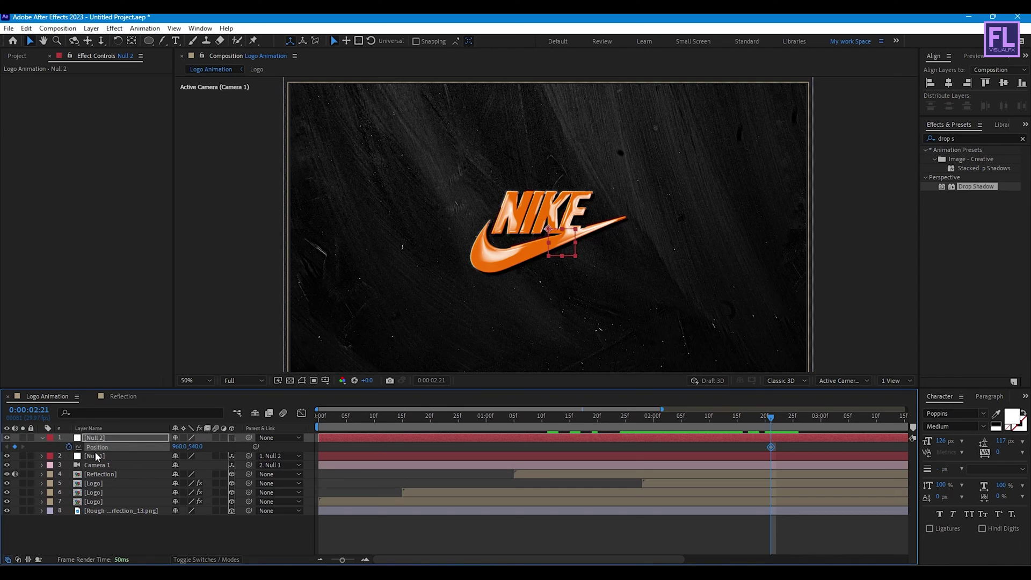
{"action": "left_click_drag", "start_coordinate": [770, 415], "coordinate": [827, 417]}
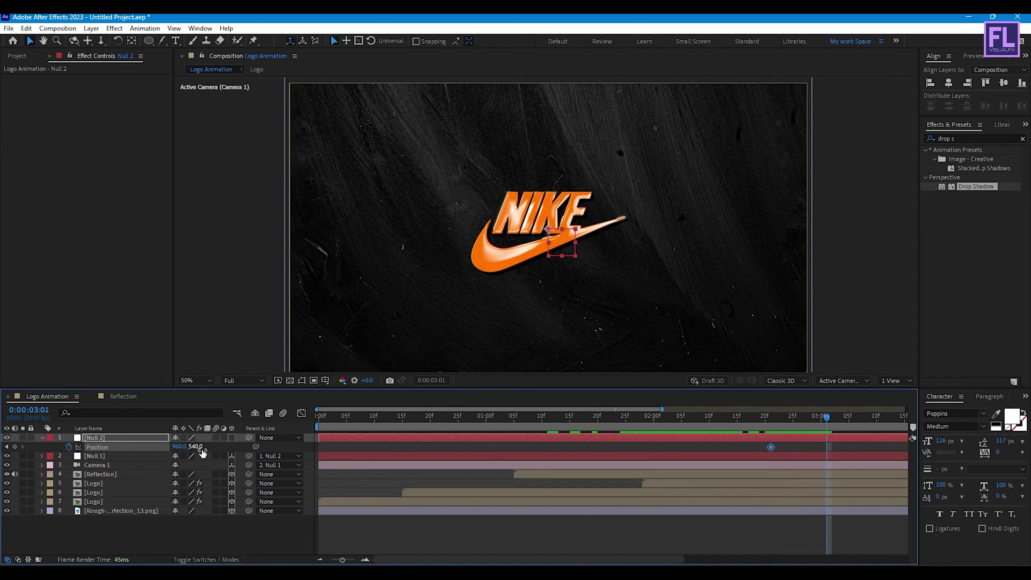
{"action": "left_click_drag", "start_coordinate": [200, 447], "coordinate": [231, 455]}
Ease both of Null 2's Position keyframes and reshape their speed graph into a sharp early peak with a long slow-down.
{"action": "left_click_drag", "start_coordinate": [851, 451], "coordinate": [733, 443]}
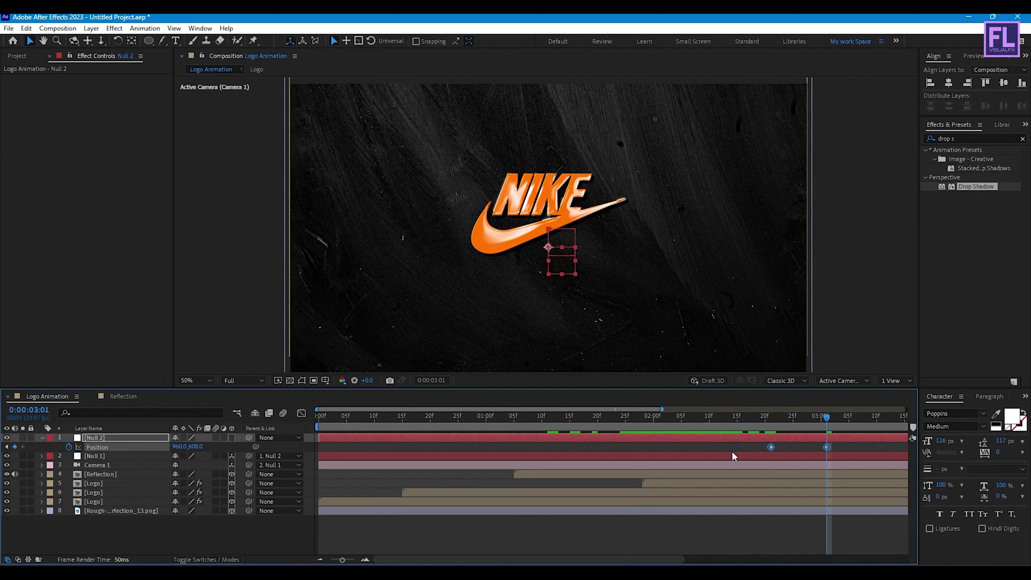
{"action": "left_click", "coordinate": [300, 412]}
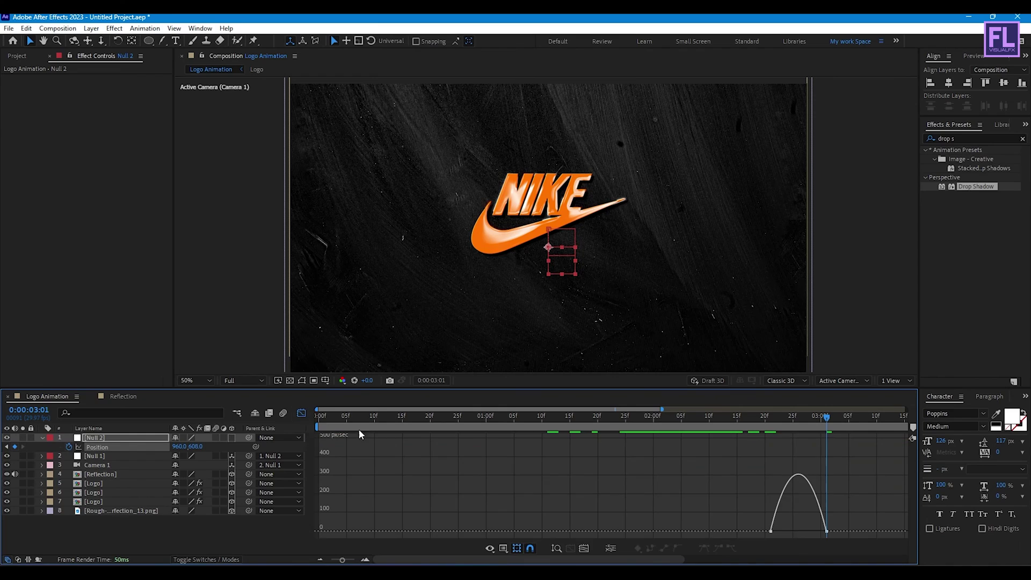
{"action": "left_click", "coordinate": [815, 533]}
{"action": "left_click_drag", "start_coordinate": [808, 530], "coordinate": [799, 532]}
{"action": "left_click_drag", "start_coordinate": [806, 417], "coordinate": [887, 417]}
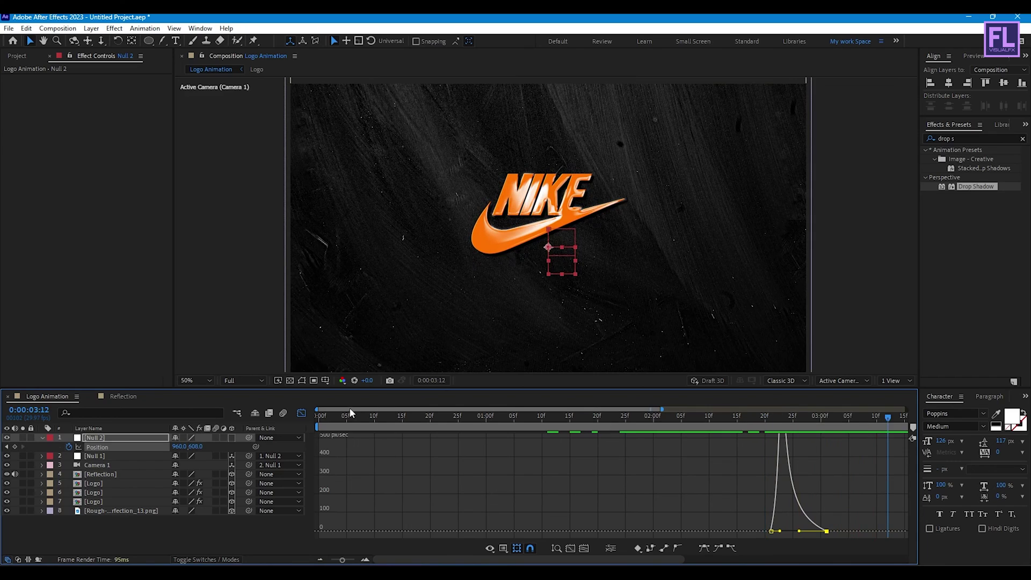
Retime Null 2's Position keyframes to about 0:00:02:12 and 0:00:03:05 and preview the logo's upward shift.
{"action": "left_click", "coordinate": [301, 413]}
{"action": "left_click_drag", "start_coordinate": [771, 447], "coordinate": [851, 446]}
{"action": "left_click_drag", "start_coordinate": [760, 417], "coordinate": [627, 418]}
{"action": "left_click", "coordinate": [788, 237]}
{"action": "key", "text": "space"}
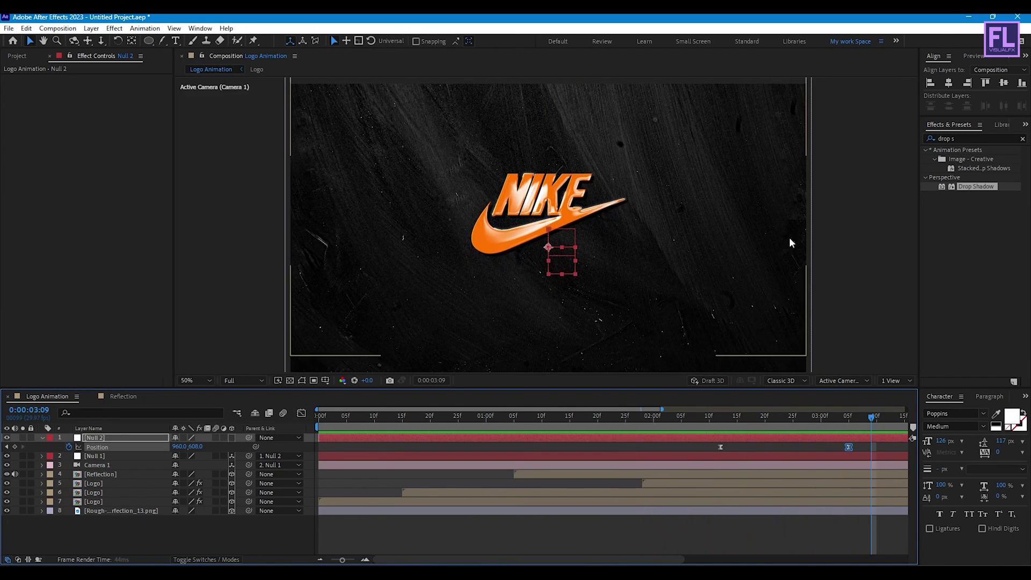
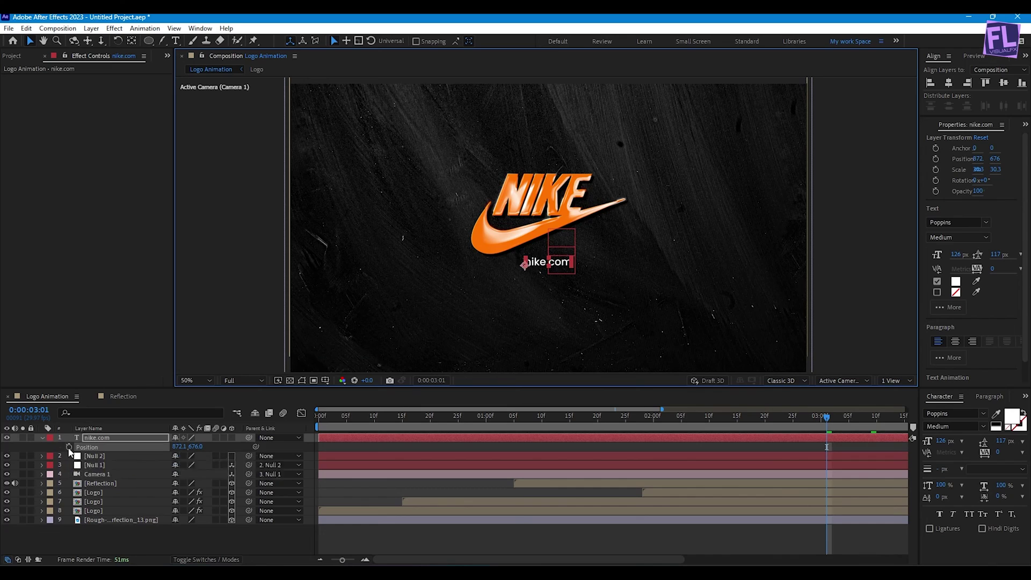
Keyframe the nike.com text's Position at 0:00:03:01 and lower the text to Y 760 at 0:00:02:17.
{"action": "left_click", "coordinate": [69, 447]}
{"action": "left_click_drag", "start_coordinate": [829, 420], "coordinate": [750, 428]}
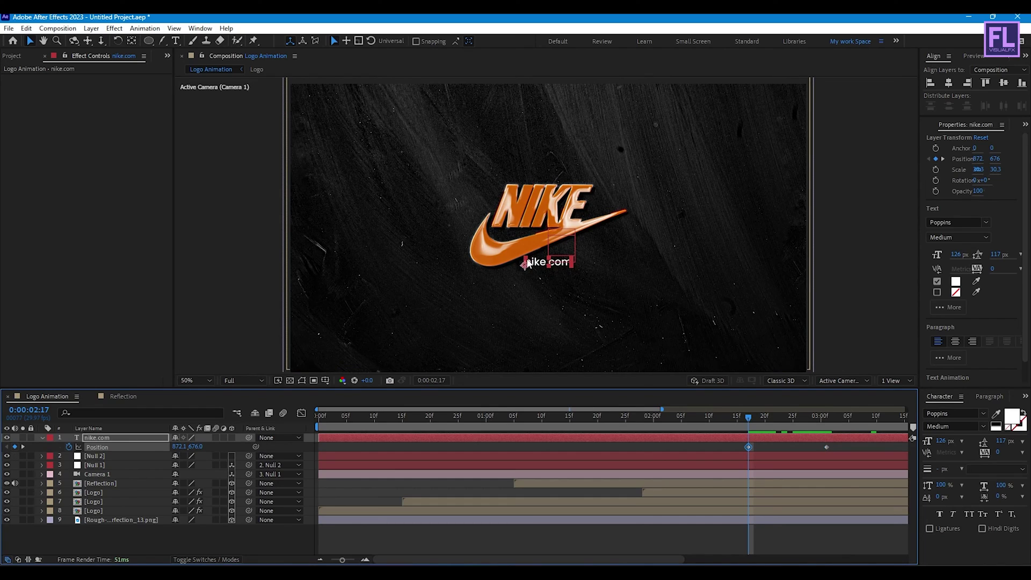
{"action": "left_click_drag", "start_coordinate": [528, 263], "coordinate": [539, 288]}
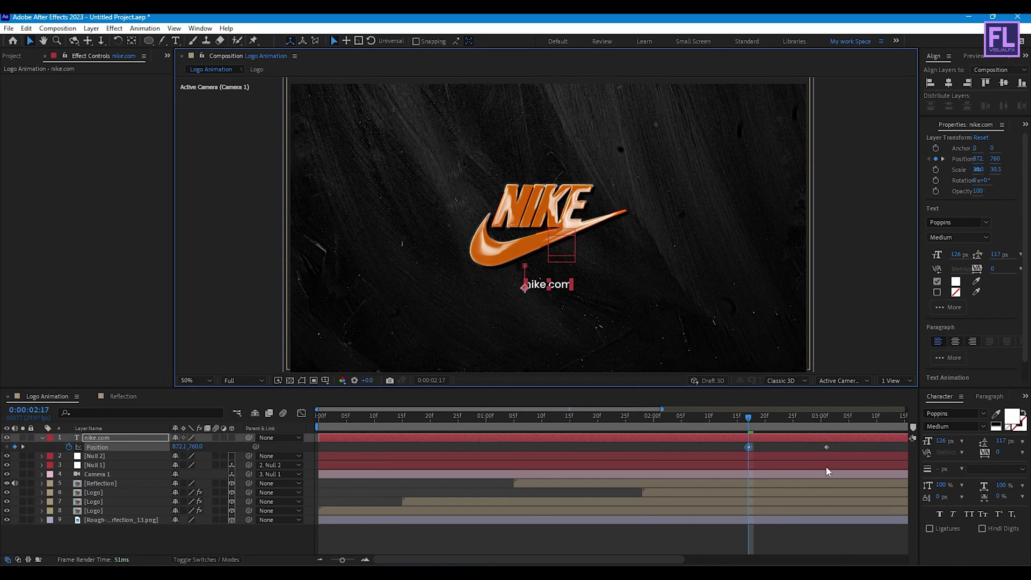
{"action": "mouse_move", "coordinate": [754, 417]}
{"action": "left_mouse_down"}
{"action": "mouse_move", "coordinate": [771, 419]}
{"action": "mouse_move", "coordinate": [766, 426]}
{"action": "left_mouse_up"}
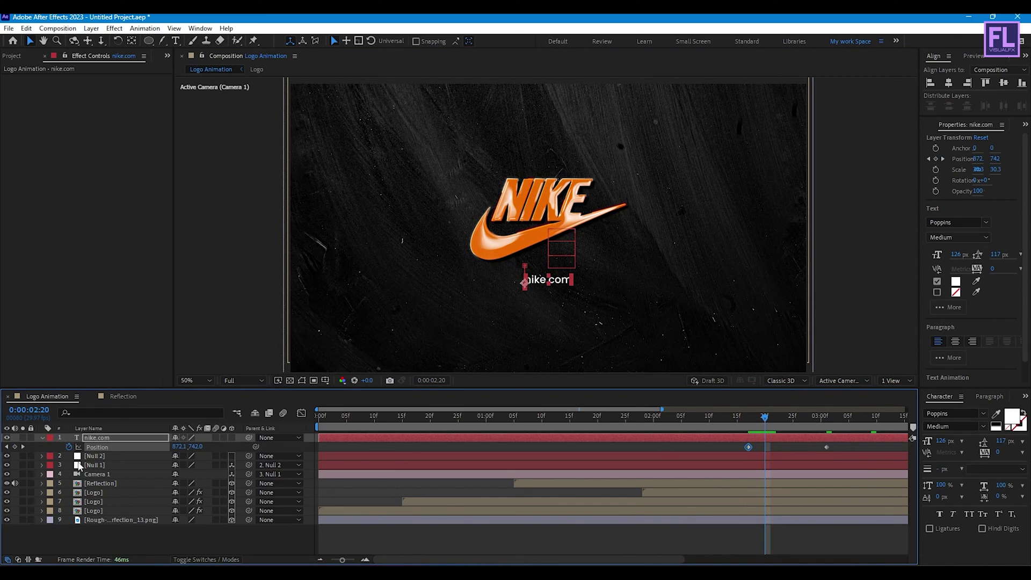
Keyframe the nike.com text's Opacity from 0% at 0:00:02:20 to 100% at 0:00:02:25.
{"action": "key", "text": "t"}
{"action": "left_click", "coordinate": [69, 447]}
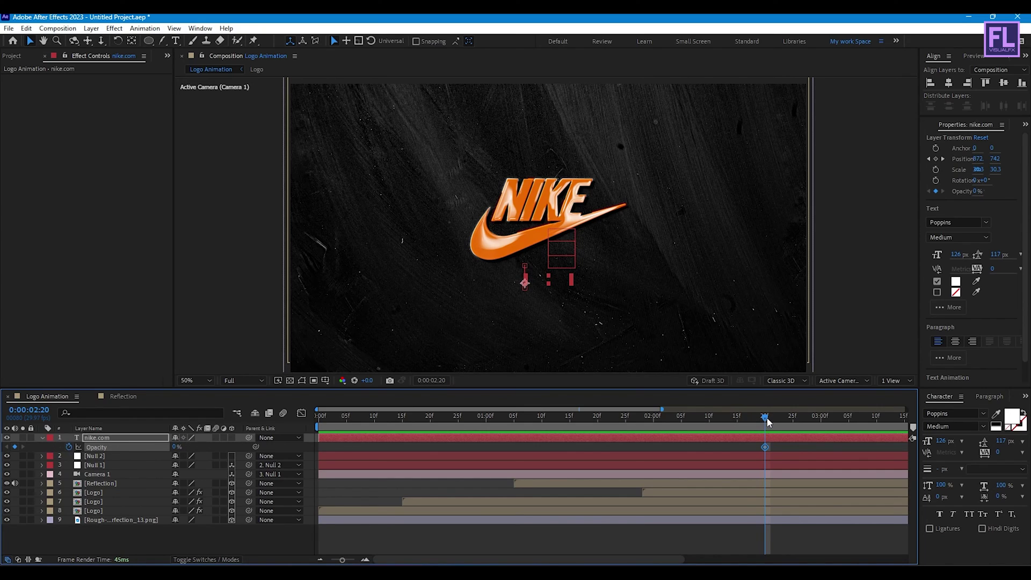
{"action": "left_click_drag", "start_coordinate": [766, 422], "coordinate": [792, 419]}
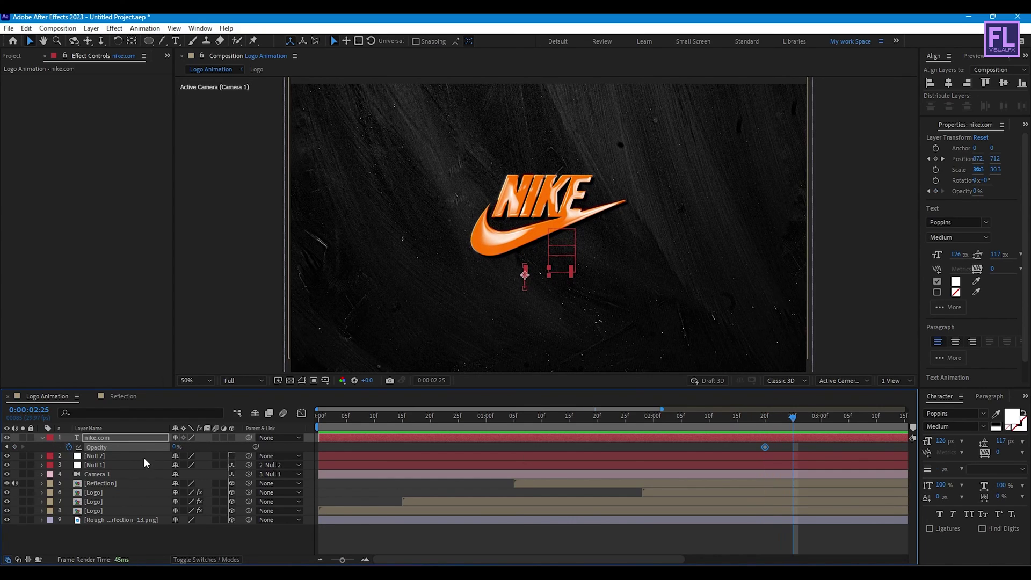
{"action": "left_click_drag", "start_coordinate": [240, 444], "coordinate": [606, 447]}
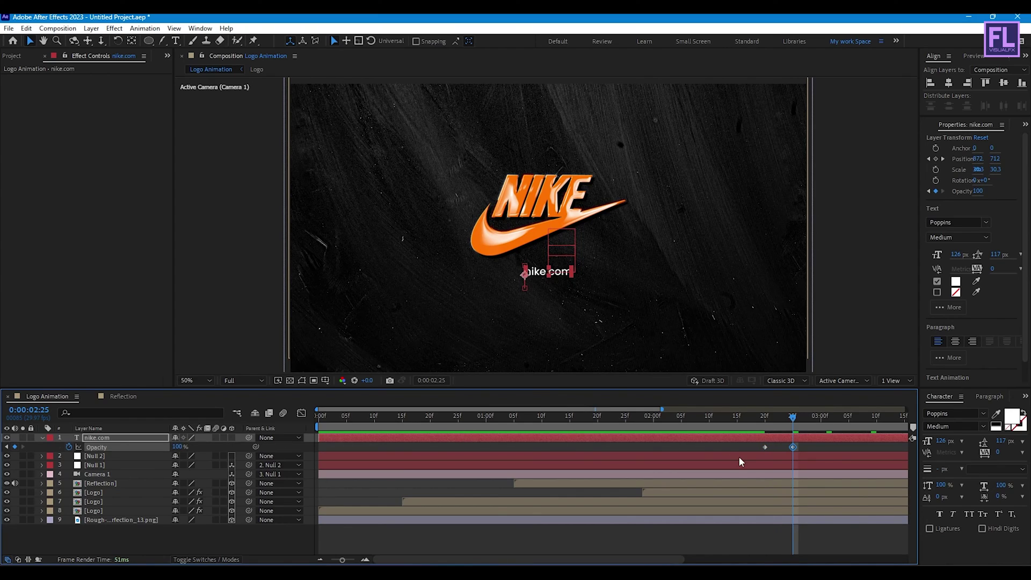
Ease all of the text's Position and Opacity keyframes and move the last Opacity keyframe to about 0:00:02:27.
{"action": "key", "text": "u"}
{"action": "left_click_drag", "start_coordinate": [837, 444], "coordinate": [676, 466]}
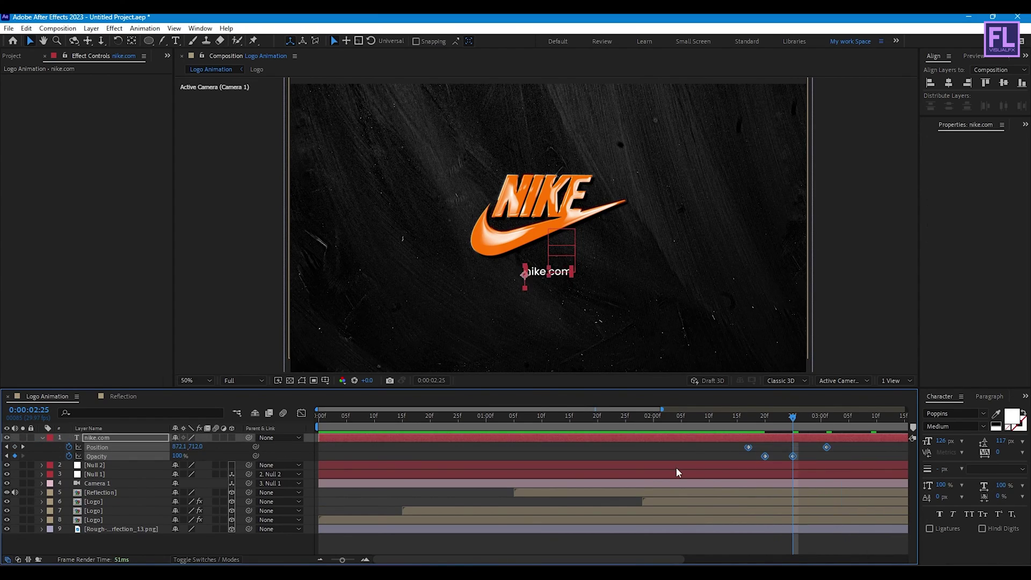
{"action": "key", "text": "F9"}
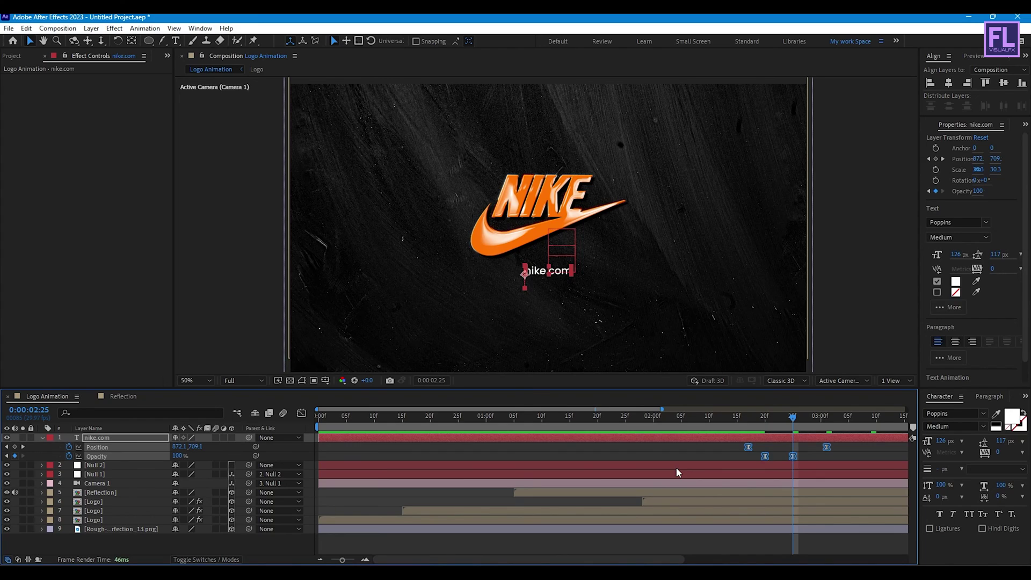
{"action": "left_click", "coordinate": [792, 456]}
{"action": "left_click_drag", "start_coordinate": [792, 456], "coordinate": [805, 456]}
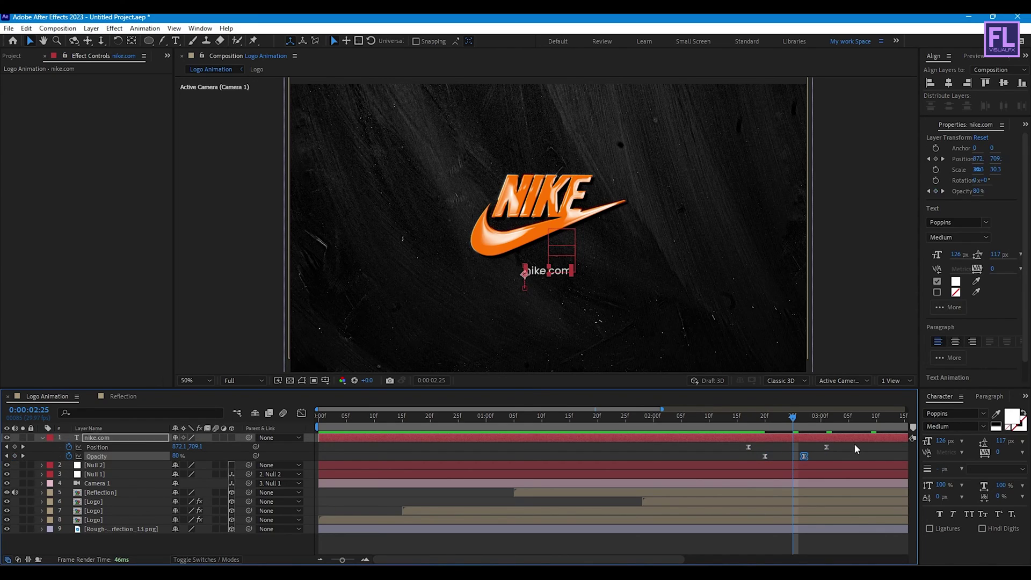
Reshape the text's Position speed graph into a sharp early peak with a long slow-down.
{"action": "left_click", "coordinate": [826, 447]}
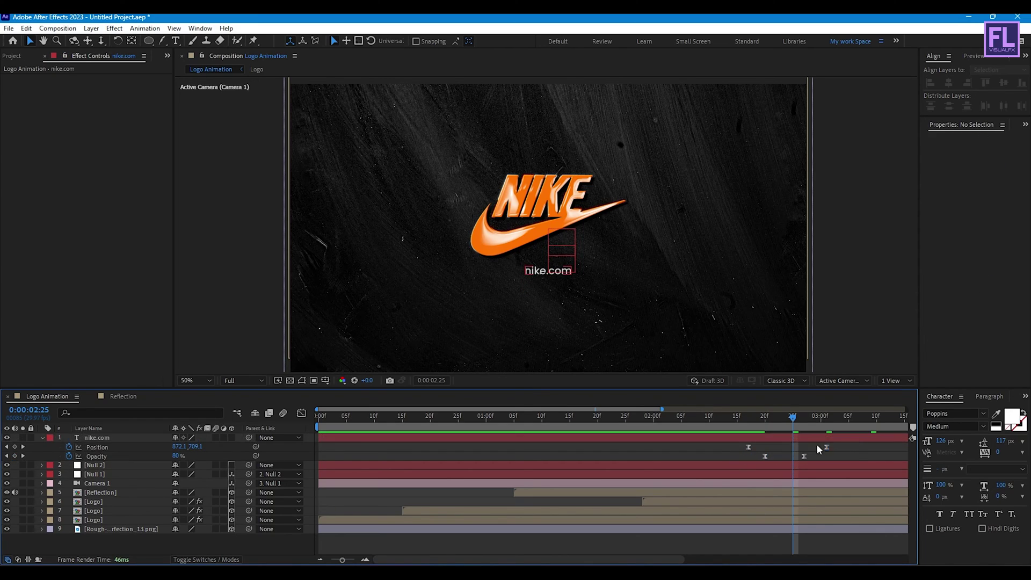
{"action": "left_click", "coordinate": [301, 413]}
{"action": "left_click", "coordinate": [845, 529]}
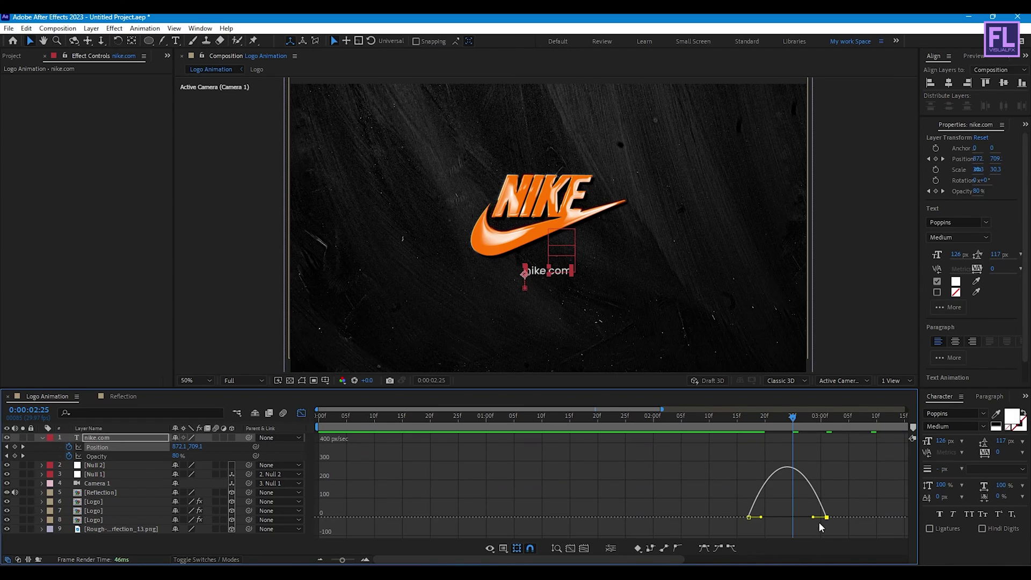
{"action": "left_click_drag", "start_coordinate": [800, 517], "coordinate": [791, 516]}
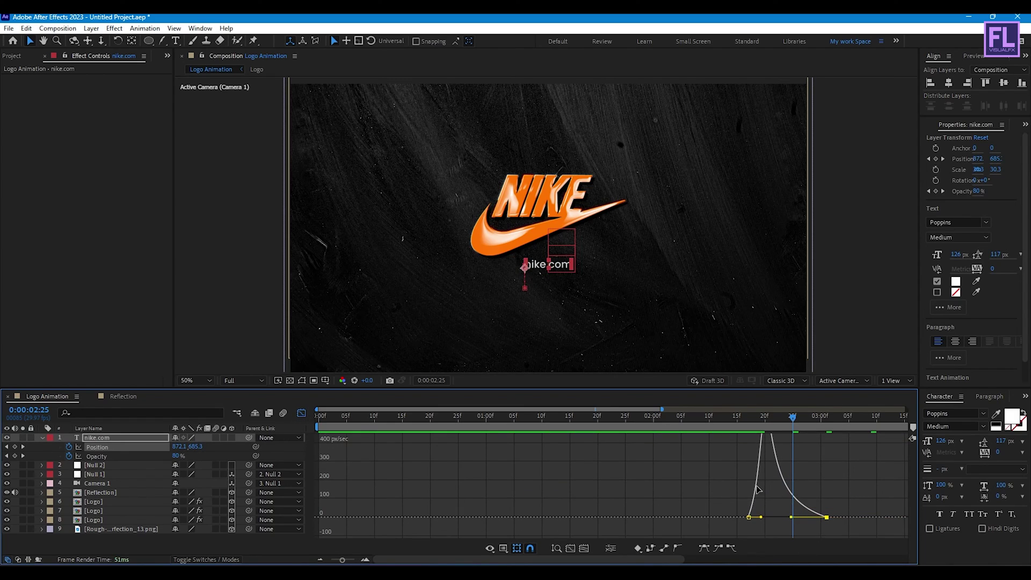
{"action": "left_click", "coordinate": [302, 413]}
Spread the text's Position keyframes to about 0:00:02:14 and 0:00:03:04 and preview the animation from the start.
{"action": "left_click", "coordinate": [721, 421]}
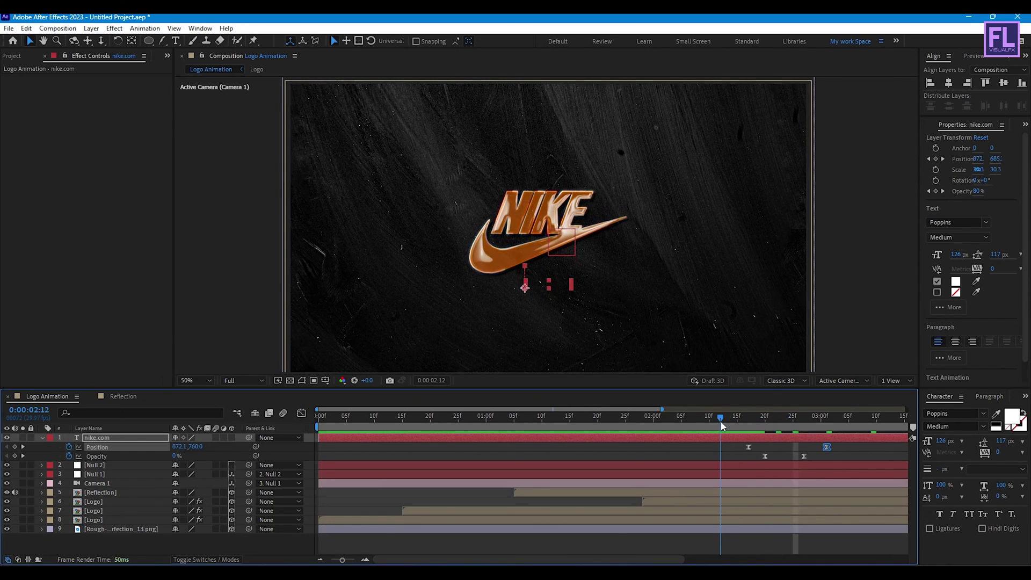
{"action": "left_click_drag", "start_coordinate": [721, 426], "coordinate": [732, 447]}
{"action": "left_click", "coordinate": [717, 417]}
{"action": "key", "text": "space"}
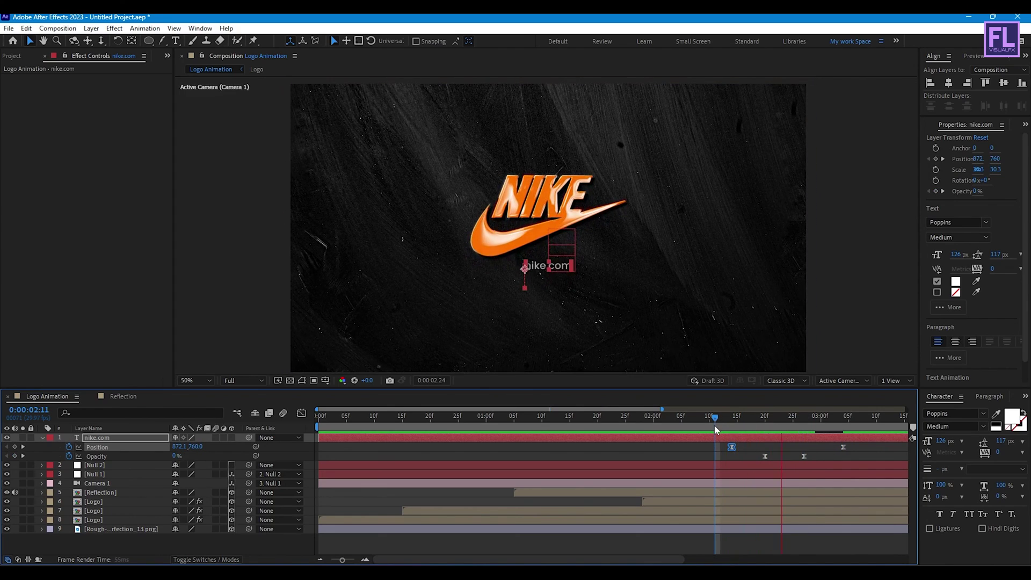
{"action": "left_click", "coordinate": [826, 315]}
{"action": "key", "text": "comma"}
{"action": "key", "text": "period"}
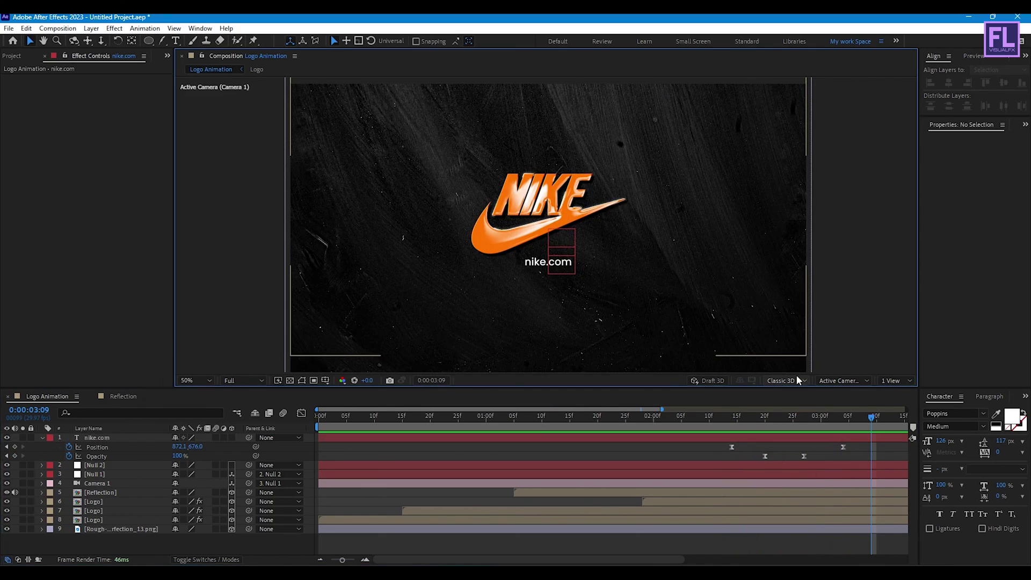
{"action": "left_click_drag", "start_coordinate": [871, 417], "coordinate": [240, 447]}
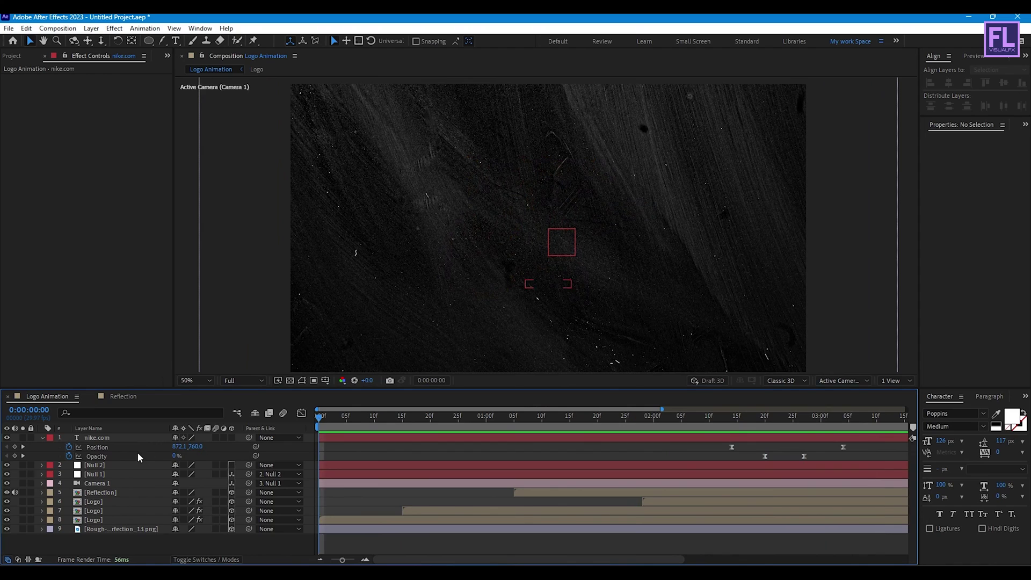
{"action": "key", "text": "space"}
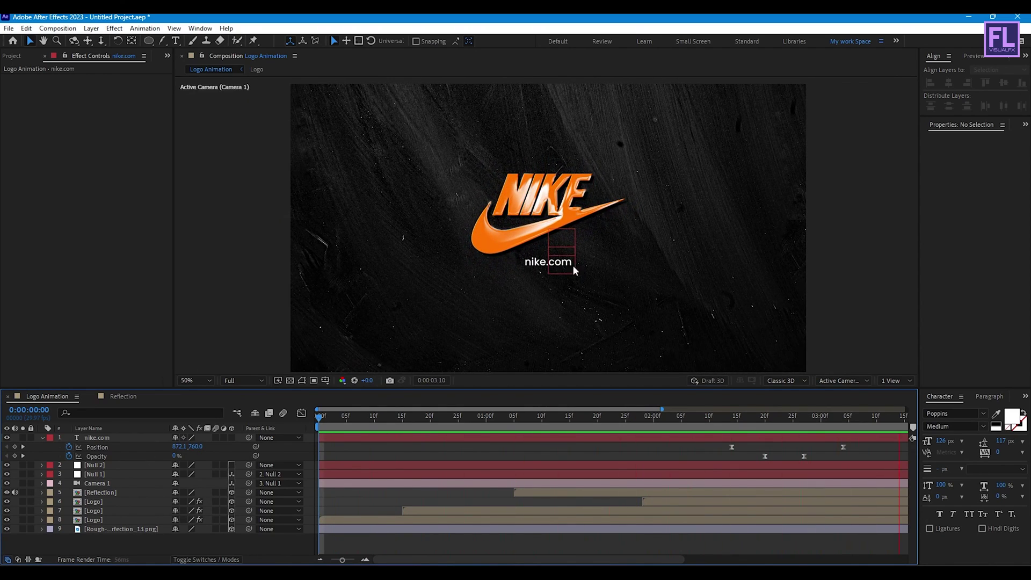
{"action": "left_click", "coordinate": [41, 438]}
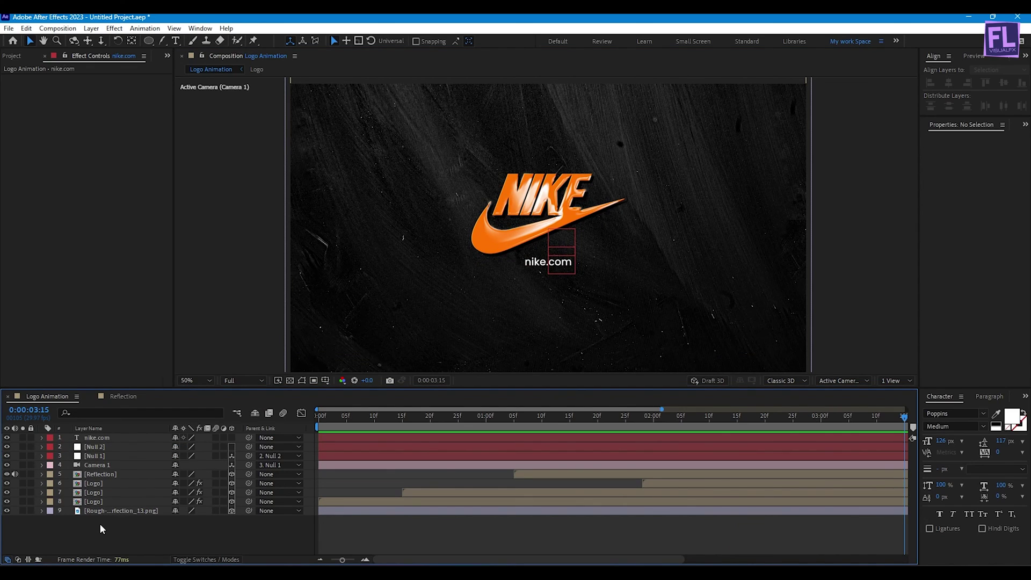
Create a black solid and place it directly above the rough texture background layer.
{"action": "right_click", "coordinate": [100, 529]}
{"action": "mouse_move", "coordinate": [204, 391]}
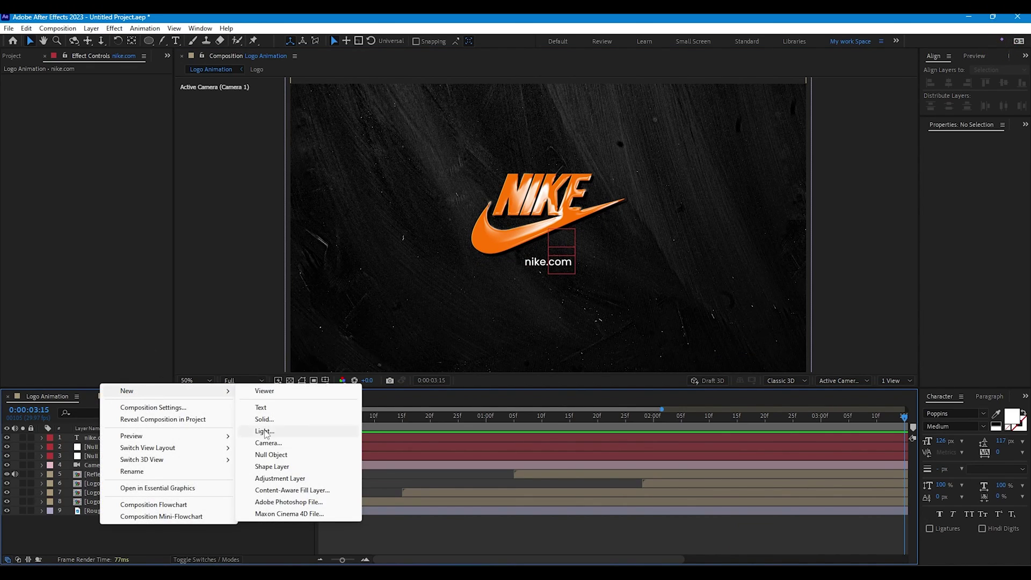
{"action": "left_click", "coordinate": [263, 419]}
{"action": "left_click_drag", "start_coordinate": [499, 184], "coordinate": [657, 119]}
{"action": "left_click", "coordinate": [654, 338]}
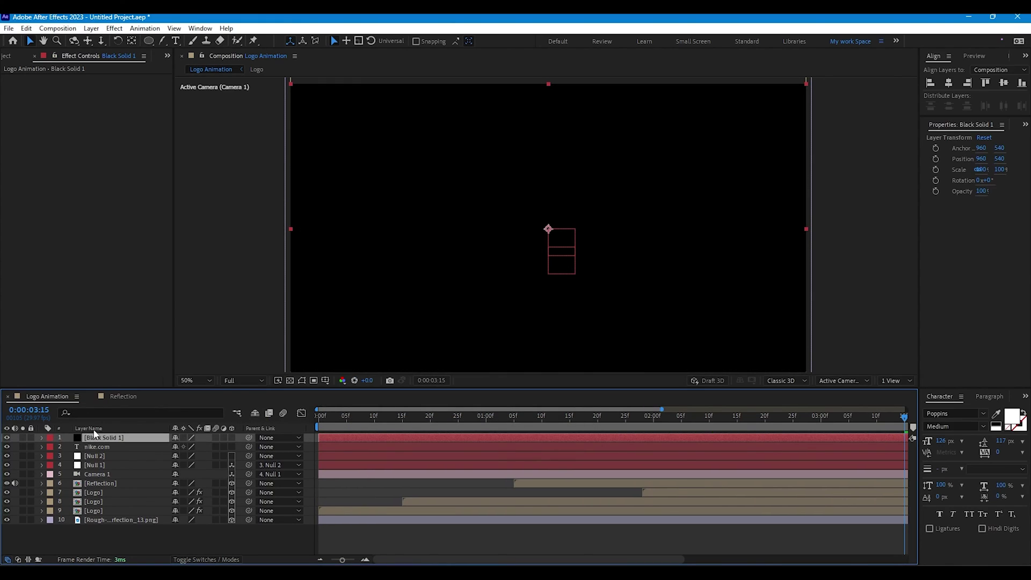
{"action": "left_click_drag", "start_coordinate": [107, 440], "coordinate": [127, 519]}
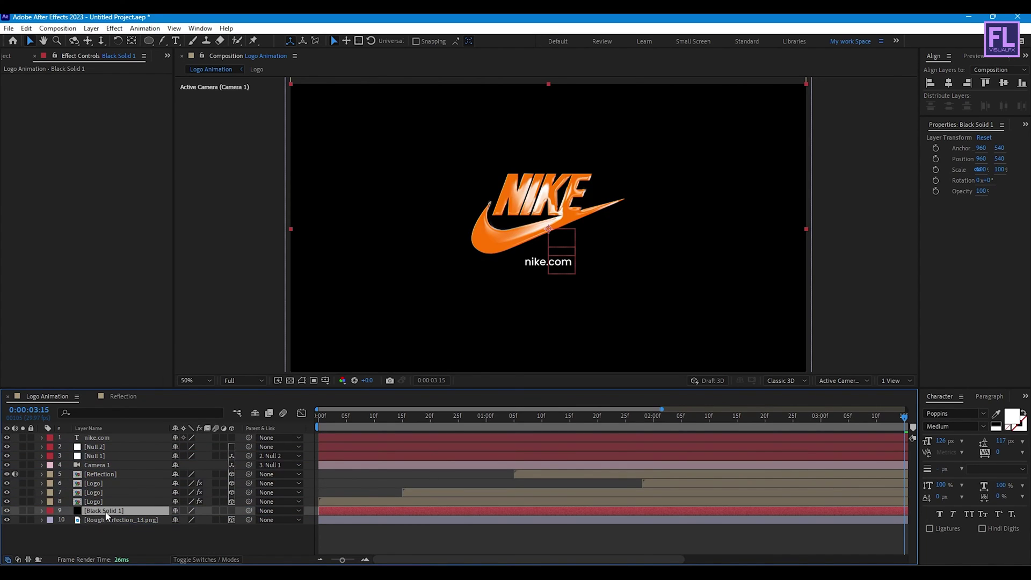
Give the black solid a full-size elliptical mask, invert it and feather it to 493 pixels for a vignette.
{"action": "left_click", "coordinate": [149, 41]}
{"action": "double_click", "coordinate": [149, 42]}
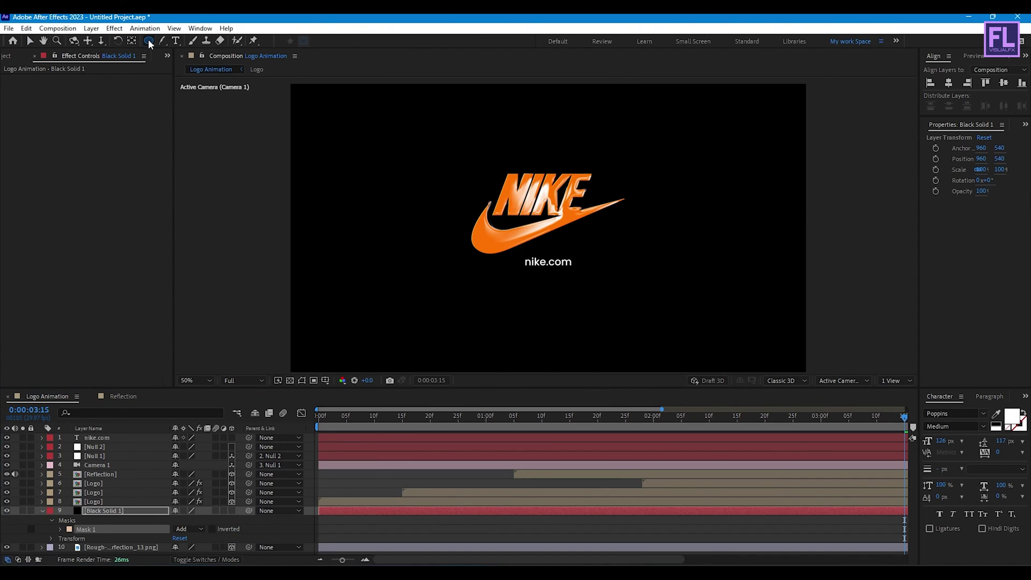
{"action": "key", "text": "v"}
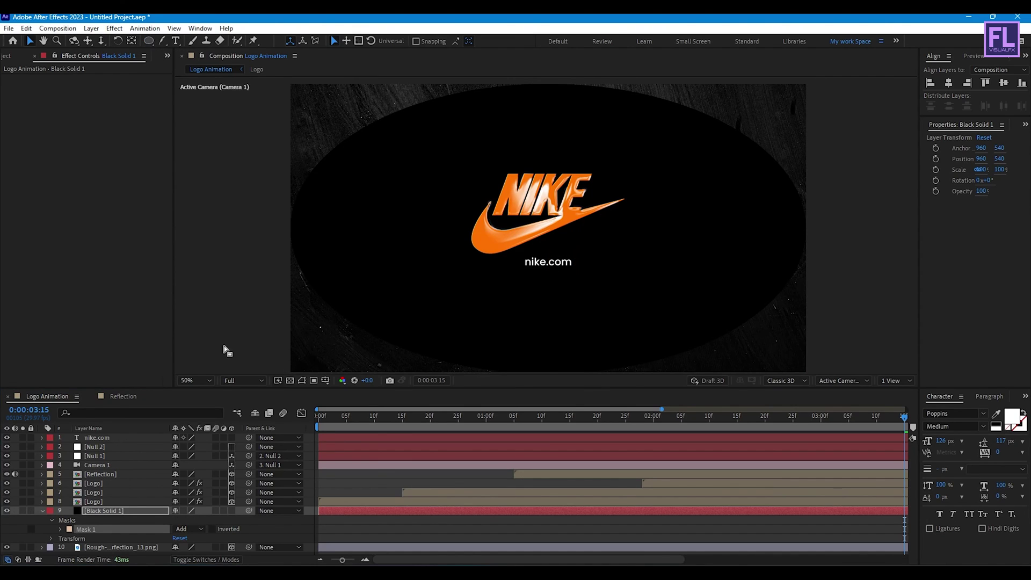
{"action": "left_click", "coordinate": [212, 529]}
{"action": "key", "text": "f"}
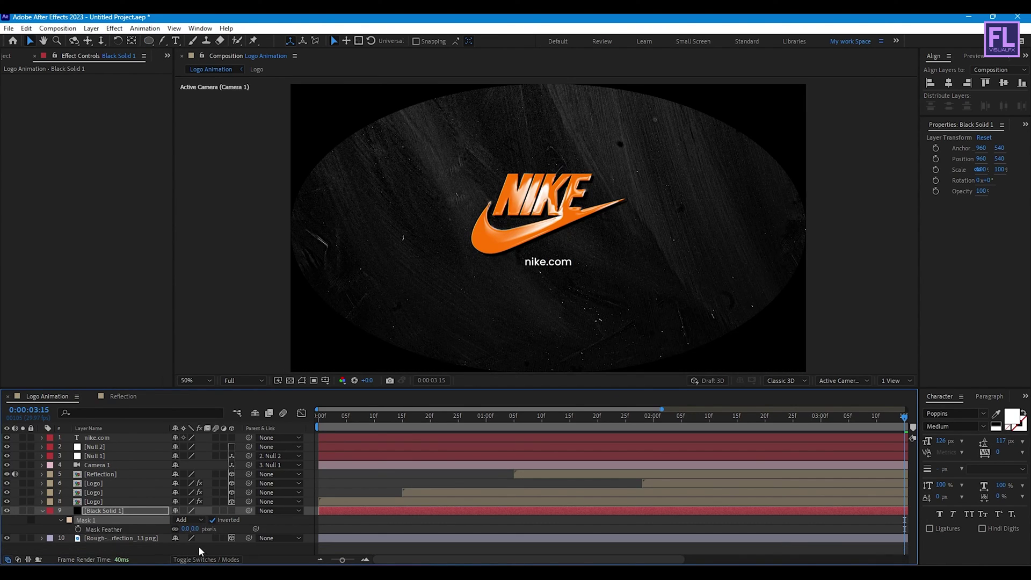
{"action": "left_click_drag", "start_coordinate": [183, 530], "coordinate": [440, 511]}
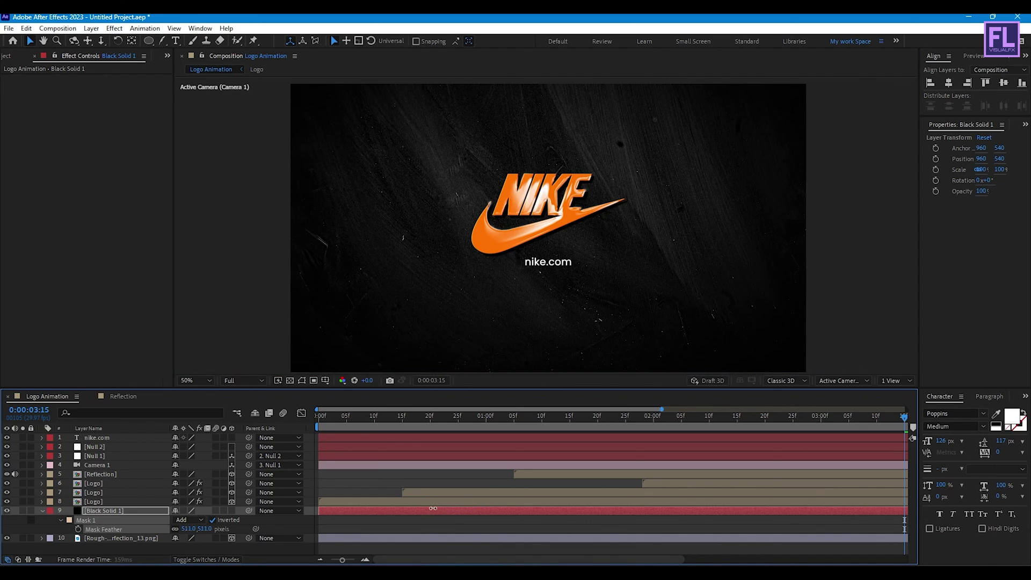
{"action": "left_click_drag", "start_coordinate": [432, 508], "coordinate": [423, 509]}
Lower the black solid's Opacity to about 79%.
{"action": "left_click", "coordinate": [120, 511]}
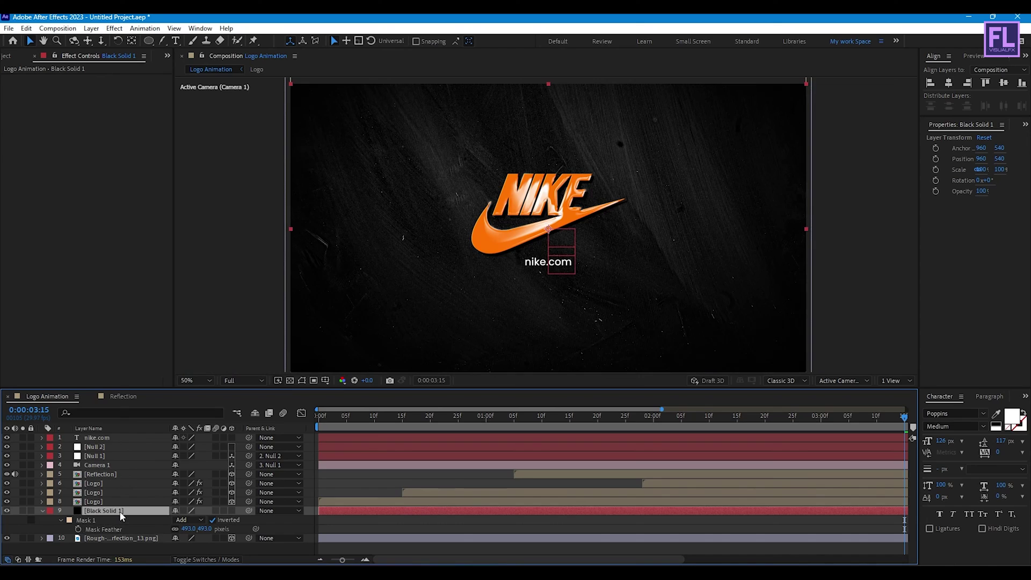
{"action": "key", "text": "t"}
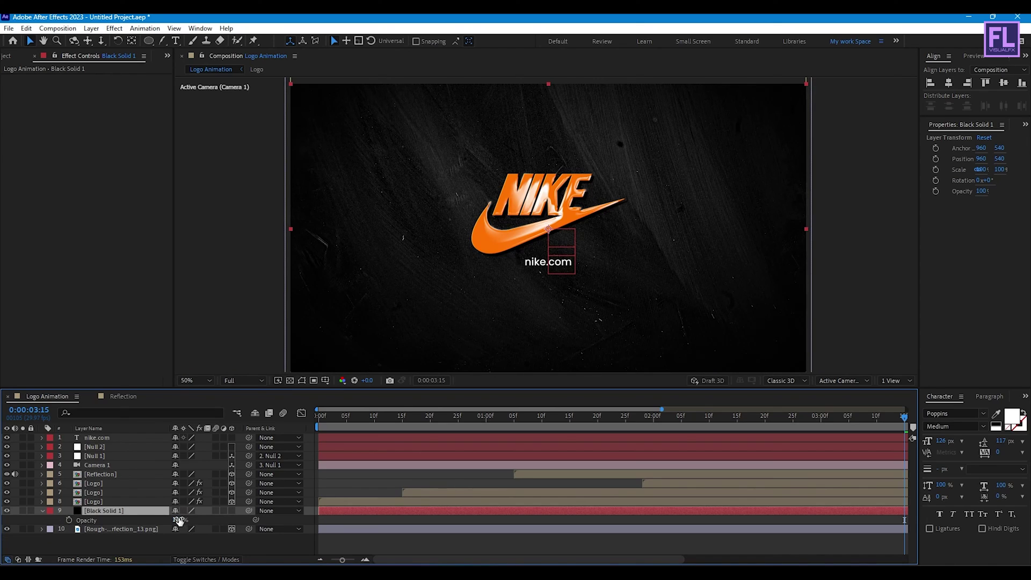
{"action": "left_click_drag", "start_coordinate": [176, 520], "coordinate": [162, 521]}
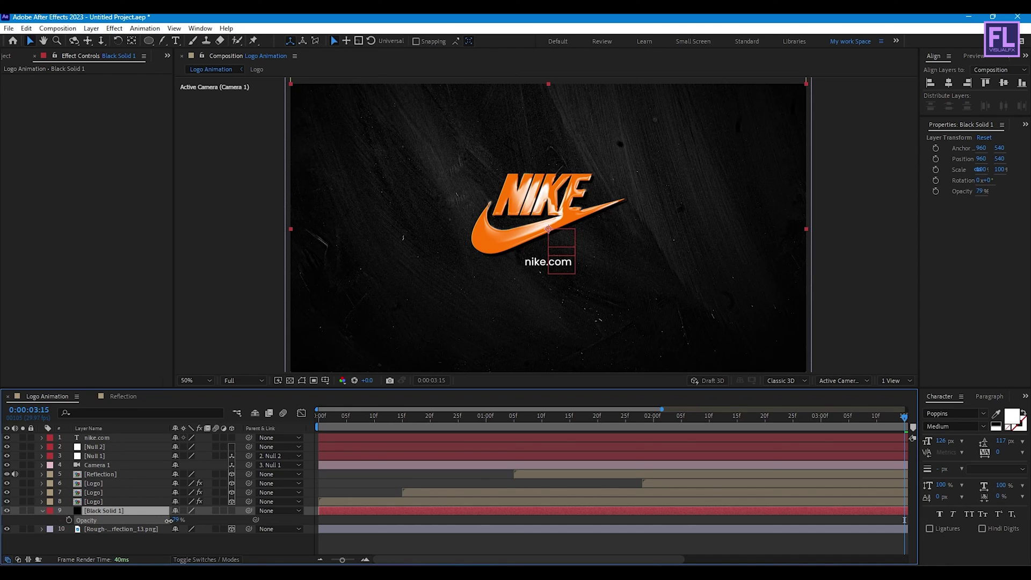
{"action": "left_click", "coordinate": [134, 543]}
{"action": "left_click", "coordinate": [43, 511]}
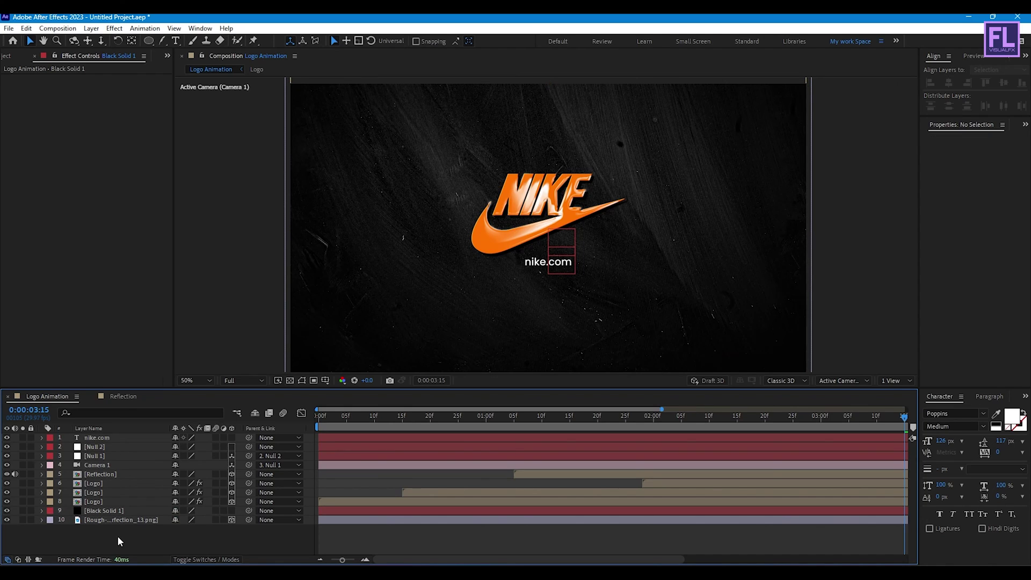
Set Camera 1's Z Position to -1280.3 for a closer view of the logo and preview the animation.
{"action": "mouse_move", "coordinate": [587, 424]}
{"action": "left_mouse_down"}
{"action": "mouse_move", "coordinate": [411, 422]}
{"action": "mouse_move", "coordinate": [754, 398]}
{"action": "left_mouse_up"}
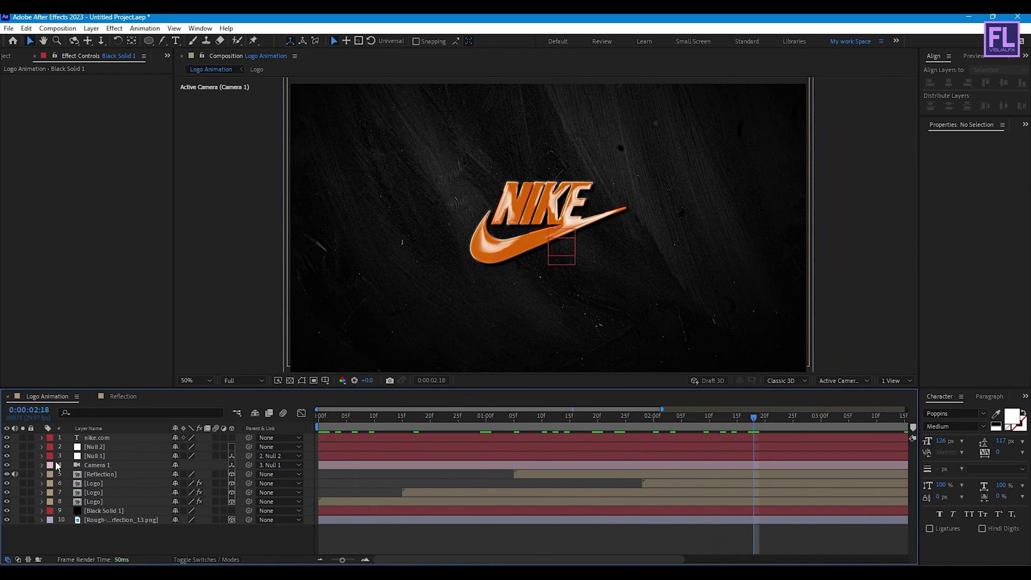
{"action": "left_click", "coordinate": [110, 471]}
{"action": "left_click", "coordinate": [110, 467]}
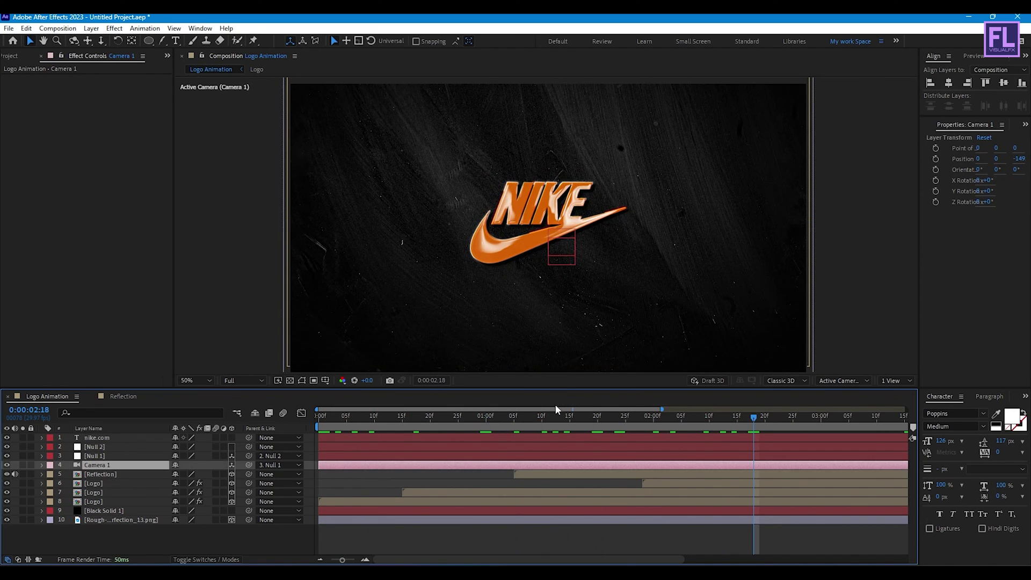
{"action": "left_click_drag", "start_coordinate": [555, 406], "coordinate": [665, 413]}
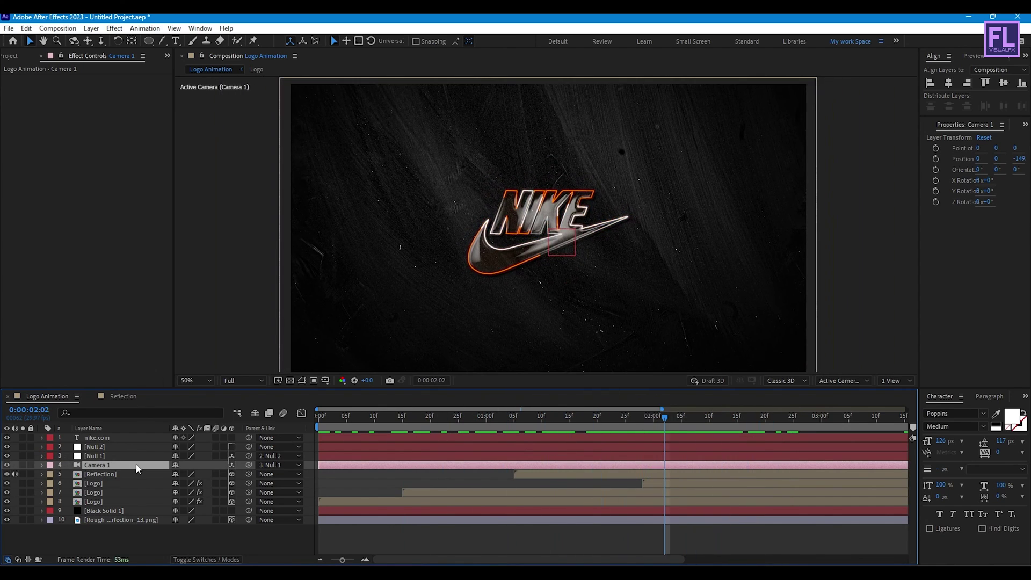
{"action": "key", "text": "p"}
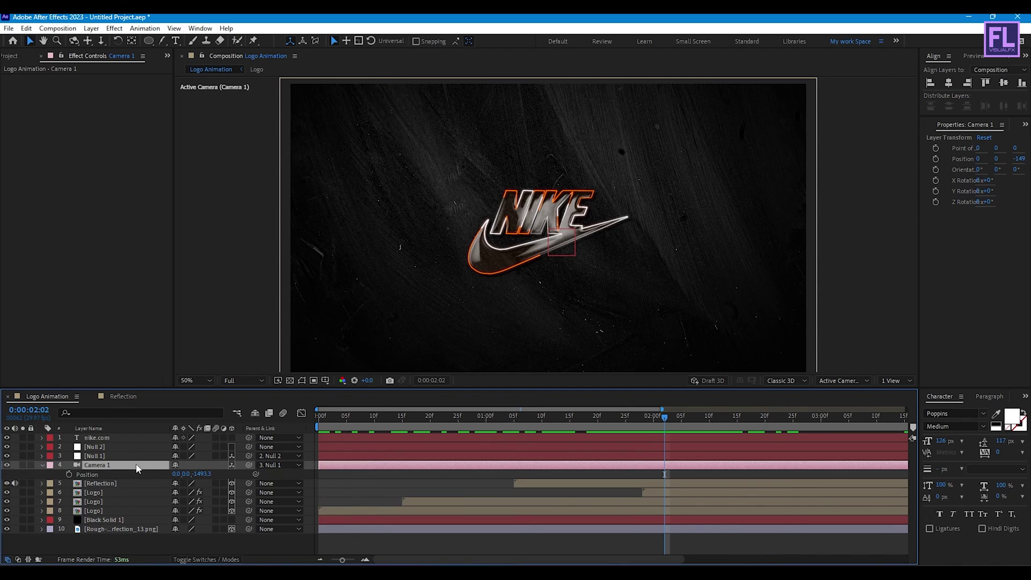
{"action": "left_click", "coordinate": [83, 475]}
{"action": "left_click_drag", "start_coordinate": [211, 478], "coordinate": [307, 460]}
{"action": "left_click_drag", "start_coordinate": [682, 417], "coordinate": [186, 462]}
{"action": "key", "text": "space"}
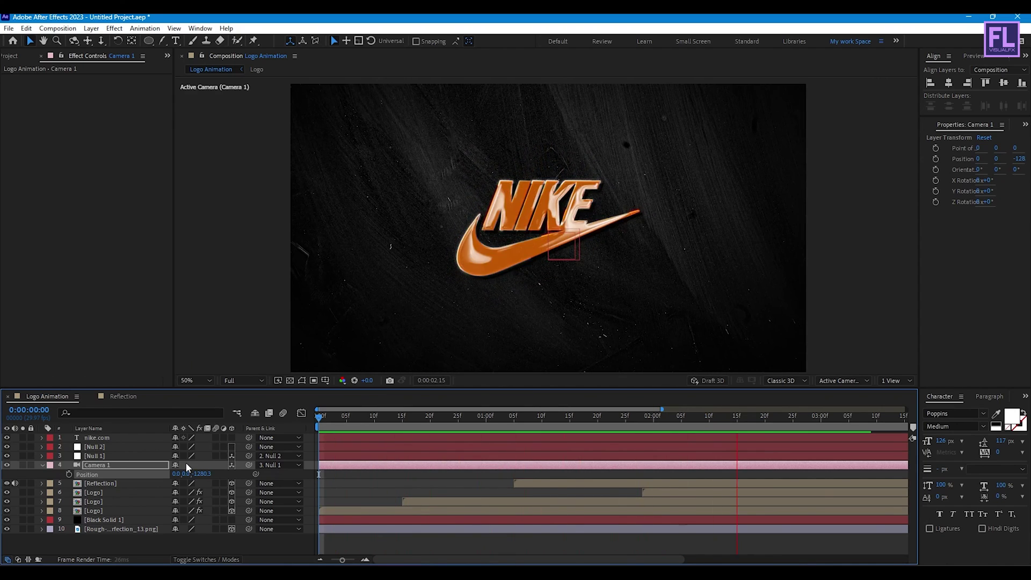
{"action": "left_click_drag", "start_coordinate": [741, 419], "coordinate": [561, 419]}
{"action": "left_click", "coordinate": [600, 419]}
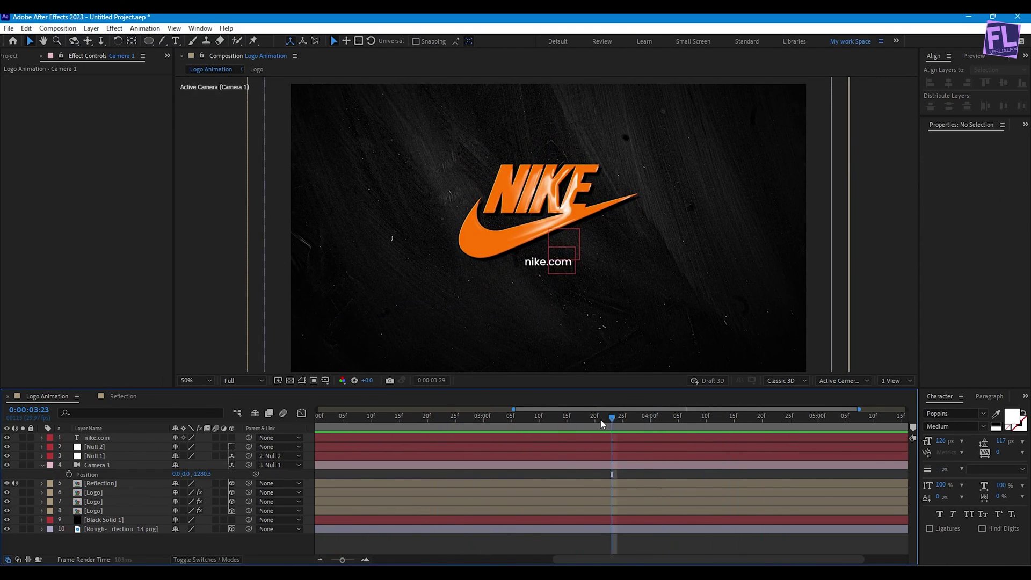
{"action": "left_click", "coordinate": [42, 464]}
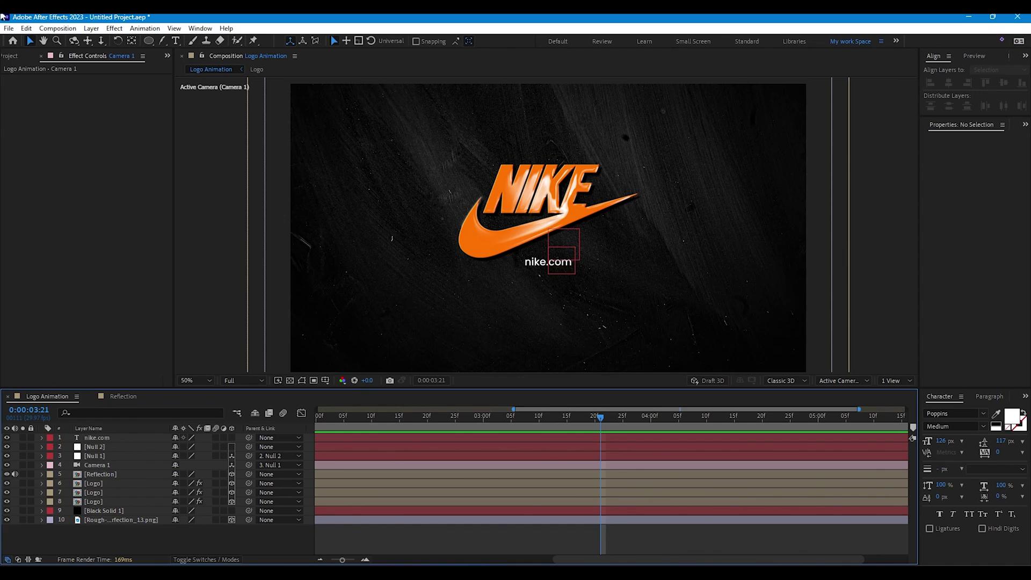
Add Overlay.mp4 from the project files as the topmost layer of the Logo Animation composition.
{"action": "left_click", "coordinate": [2, 57]}
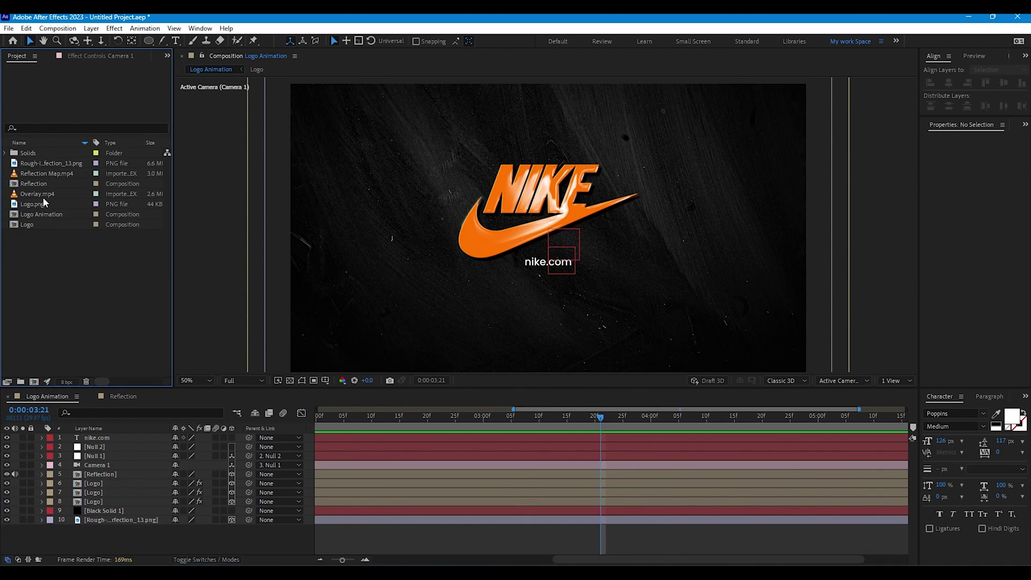
{"action": "left_click_drag", "start_coordinate": [43, 195], "coordinate": [129, 434]}
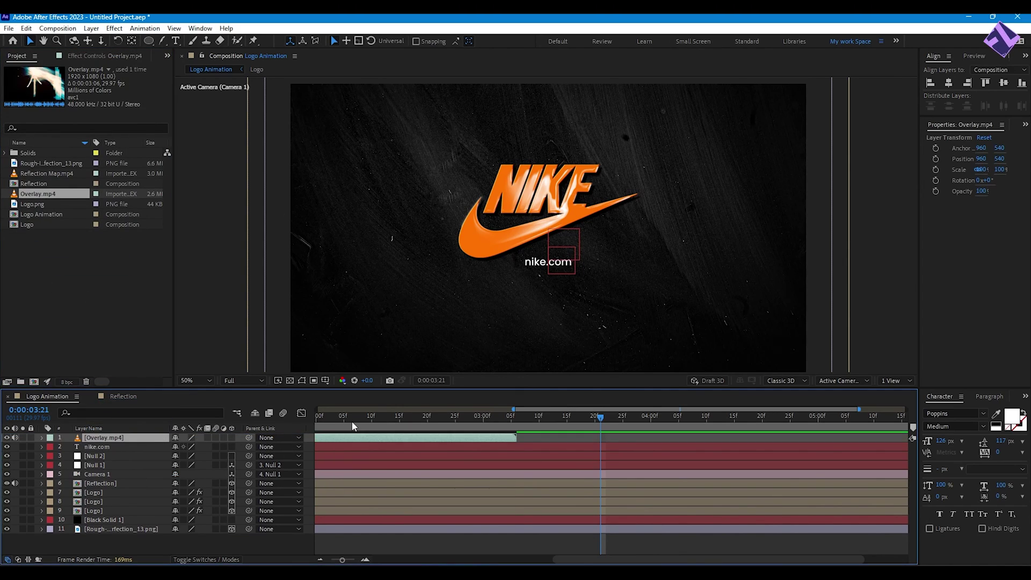
Set the Overlay.mp4 layer's blending mode to Screen.
{"action": "key", "text": "Home"}
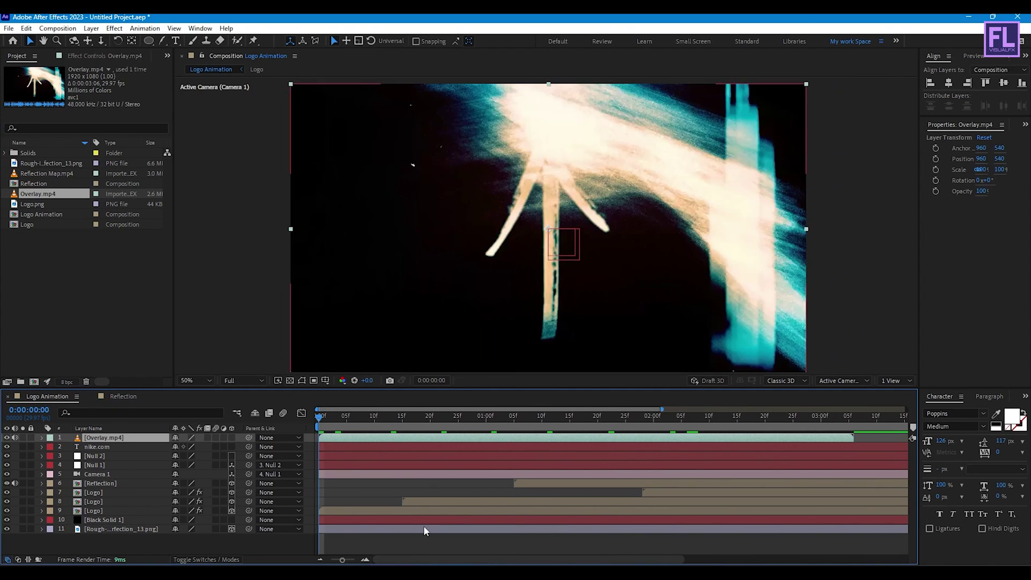
{"action": "key", "text": "minus"}
{"action": "left_click_drag", "start_coordinate": [344, 418], "coordinate": [312, 422]}
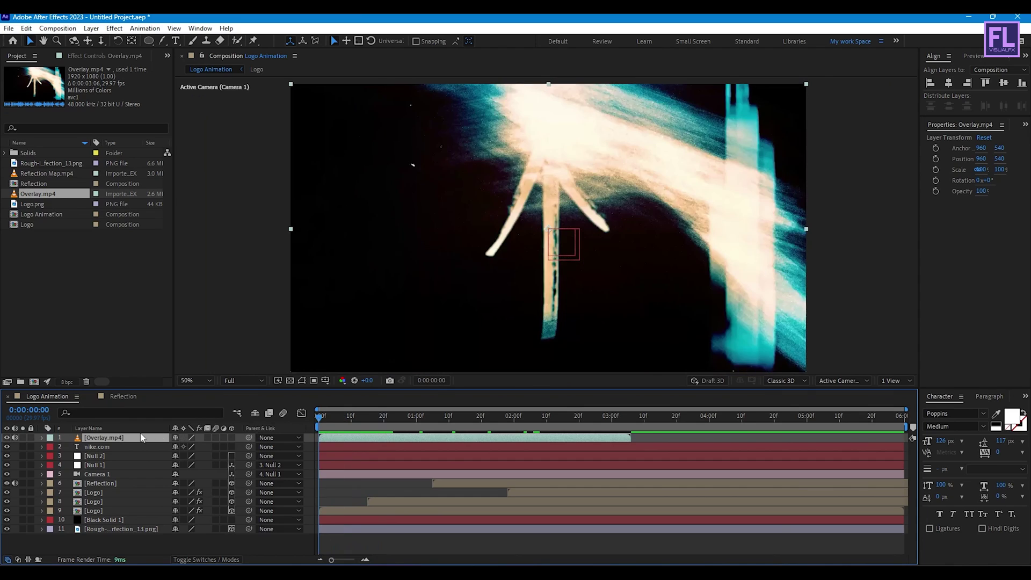
{"action": "left_click", "coordinate": [206, 559]}
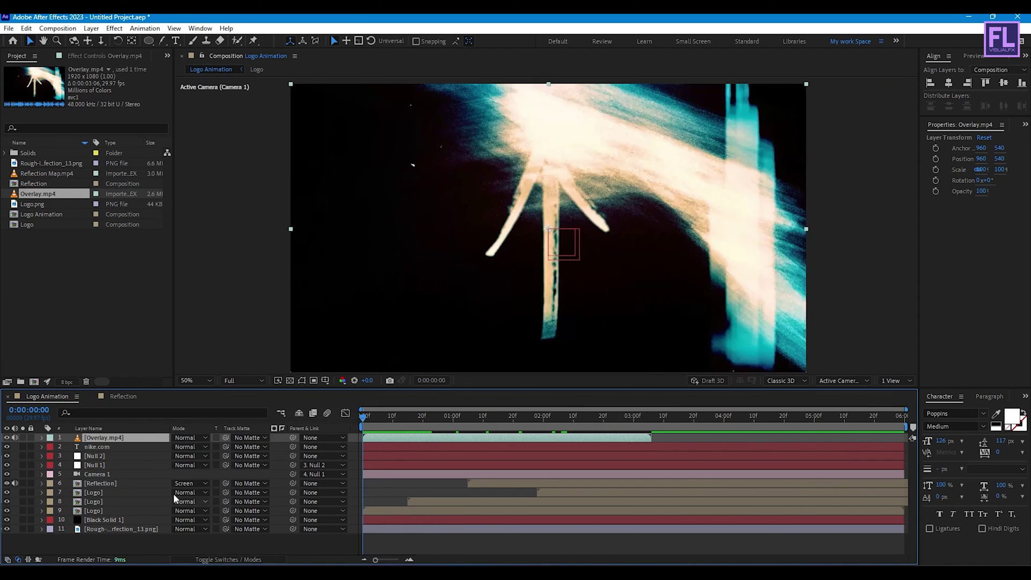
{"action": "left_click", "coordinate": [192, 439]}
{"action": "left_click", "coordinate": [266, 227]}
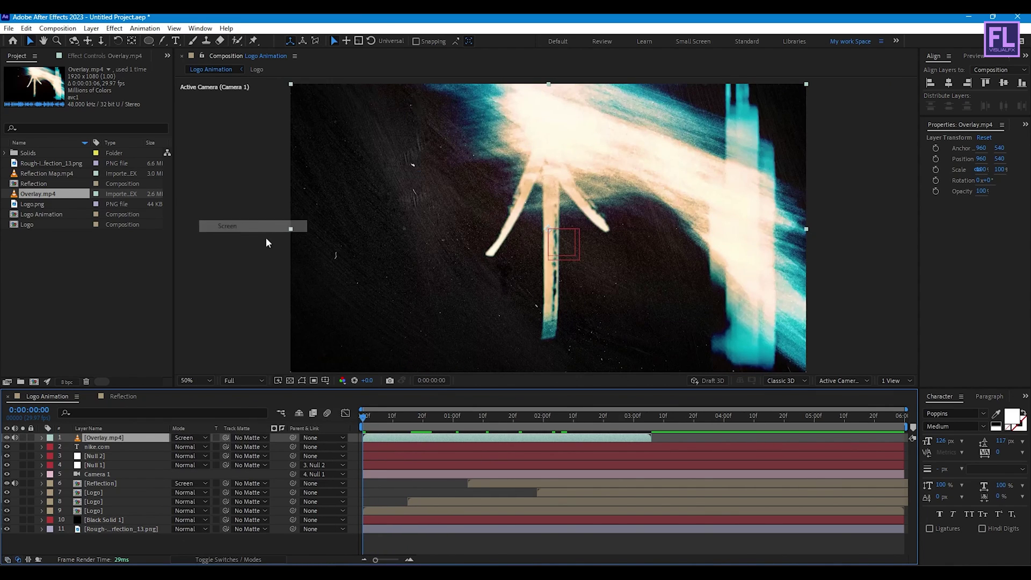
Split the Overlay.mp4 layer at 0:00:02:10 and move its second part to the end of the composition.
{"action": "left_click_drag", "start_coordinate": [372, 425], "coordinate": [573, 425]}
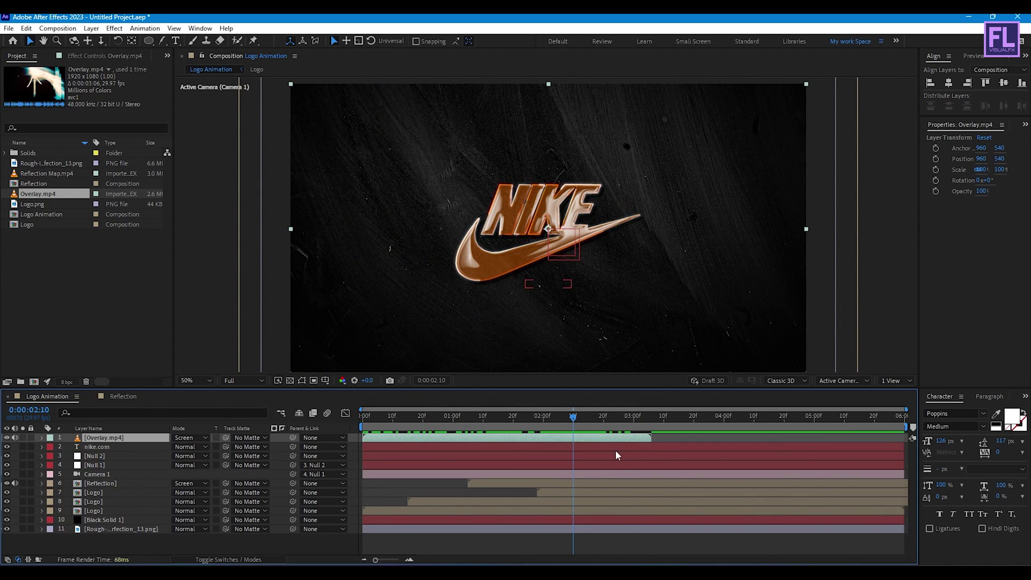
{"action": "key", "text": "ctrl+d"}
{"action": "left_click_drag", "start_coordinate": [591, 438], "coordinate": [351, 427]}
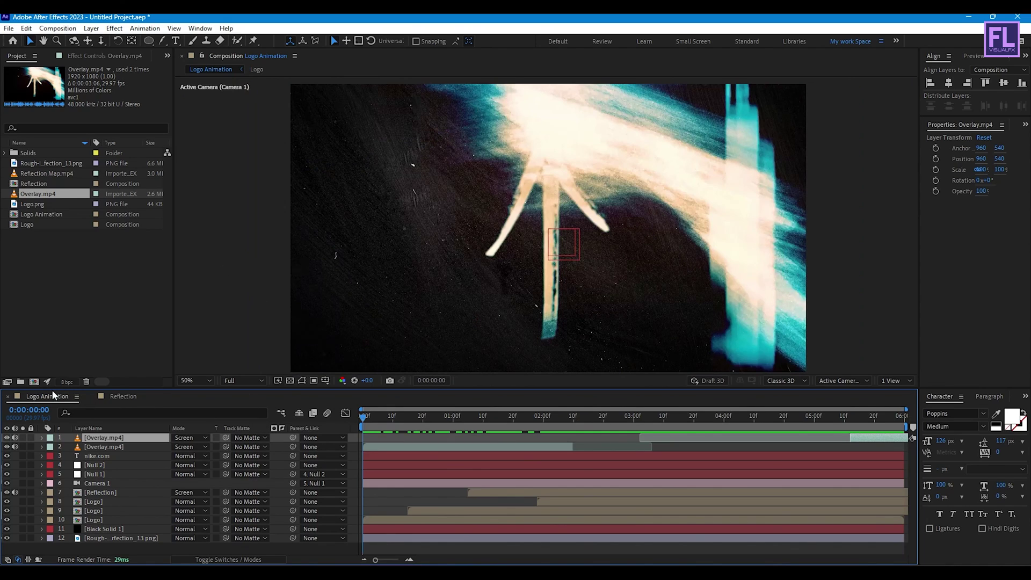
Maximize the composition view, fit the frame to it and play the logo animation from the start.
{"action": "left_click", "coordinate": [259, 313]}
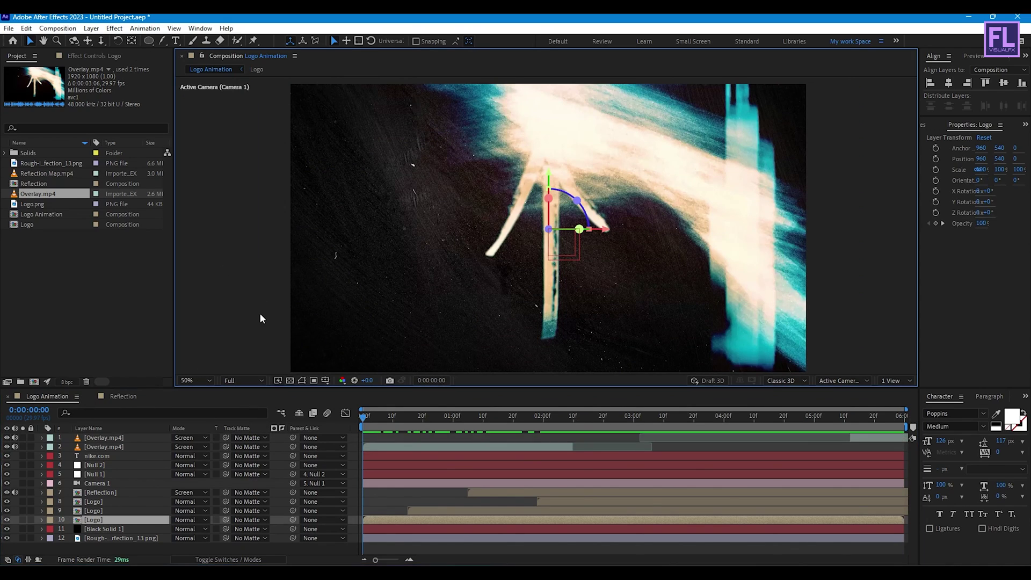
{"action": "key", "text": "grave"}
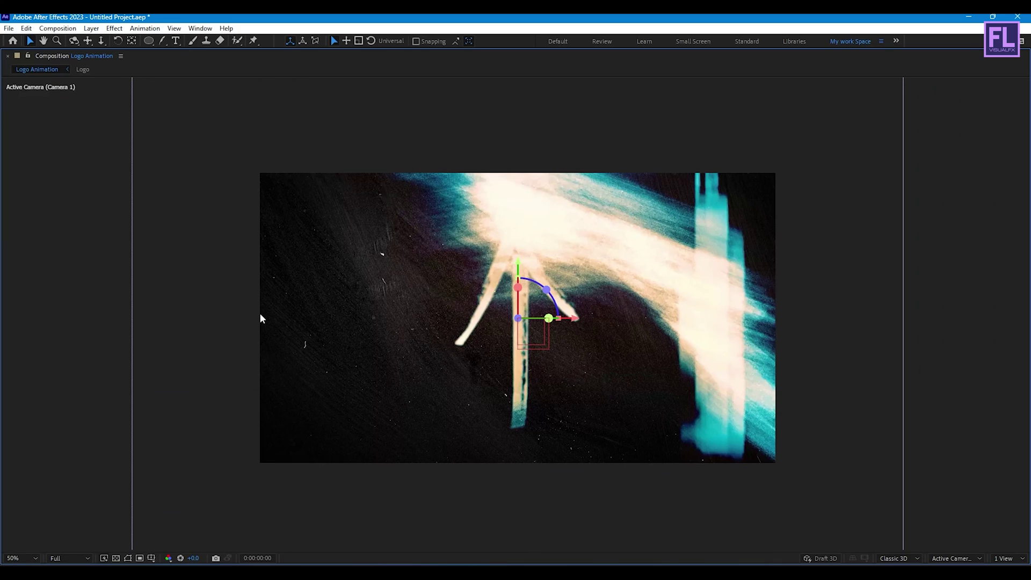
{"action": "left_click", "coordinate": [22, 558]}
{"action": "left_click", "coordinate": [19, 367]}
{"action": "key", "text": "space"}
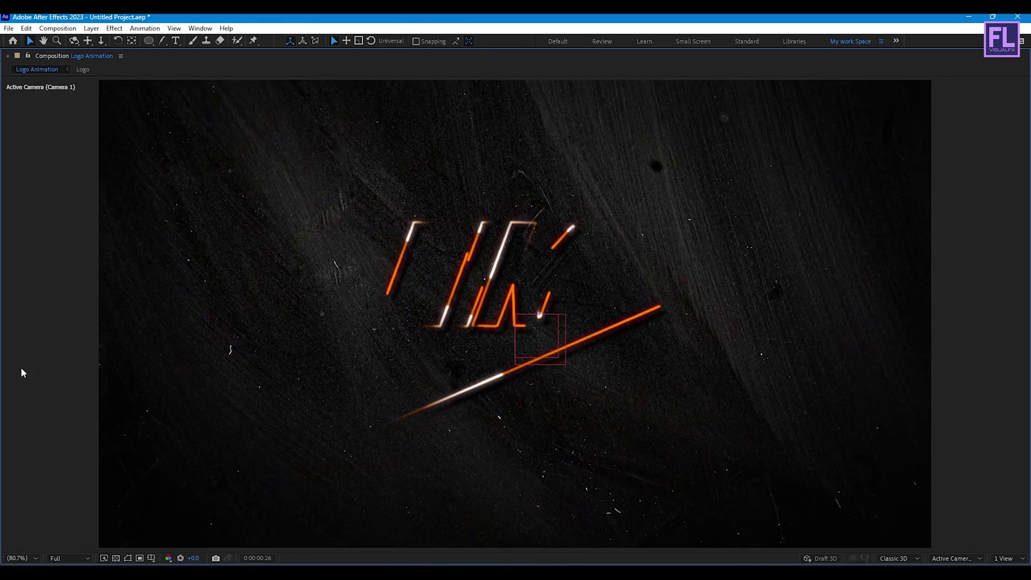